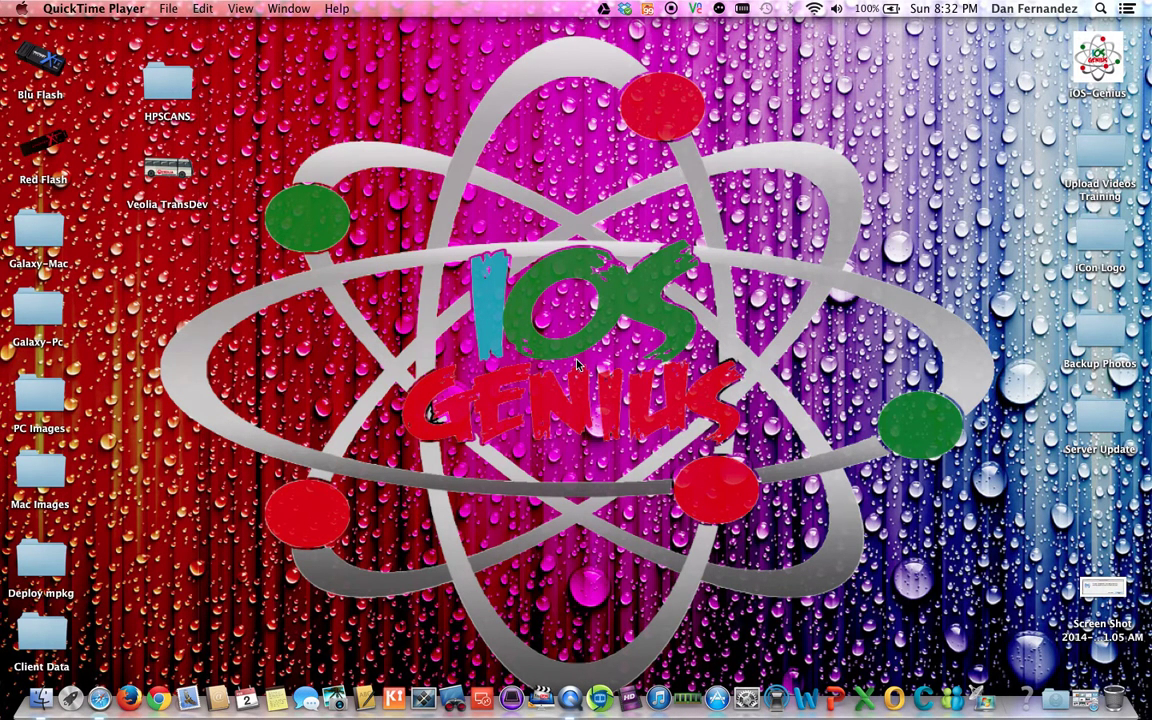
Step: In a new Safari window, search YouTube for 'iosgenius' and open the iOS Genius channel's Videos tab
right_click(99, 698)
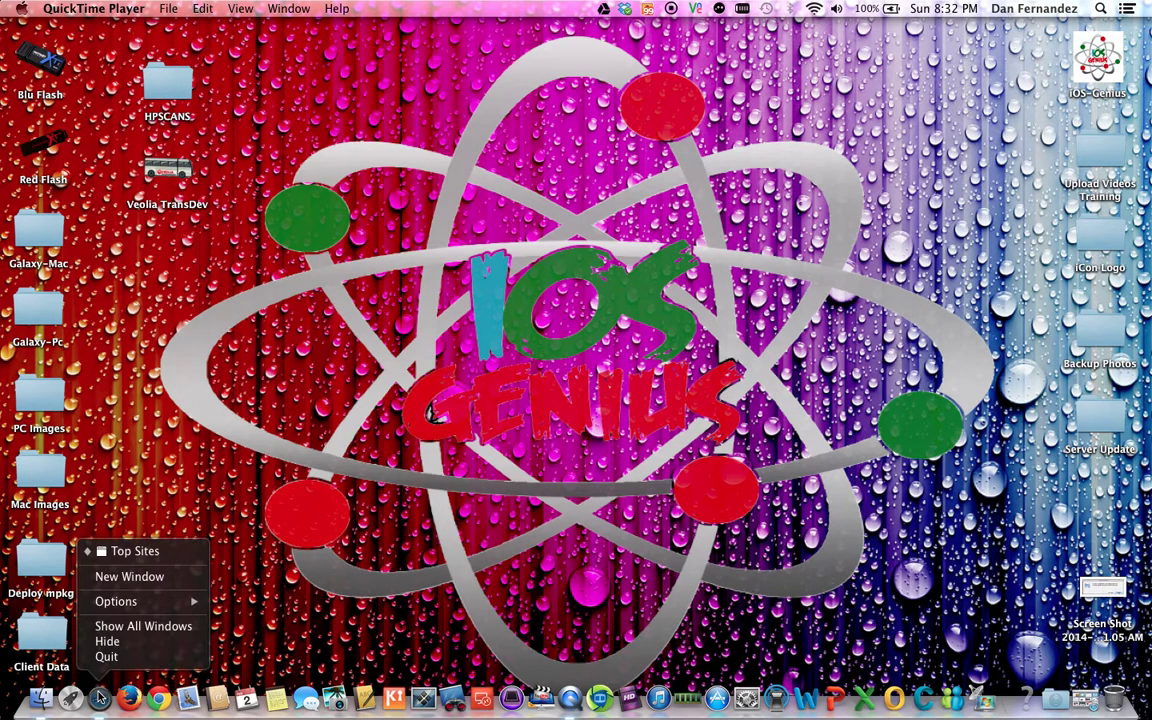
click(138, 576)
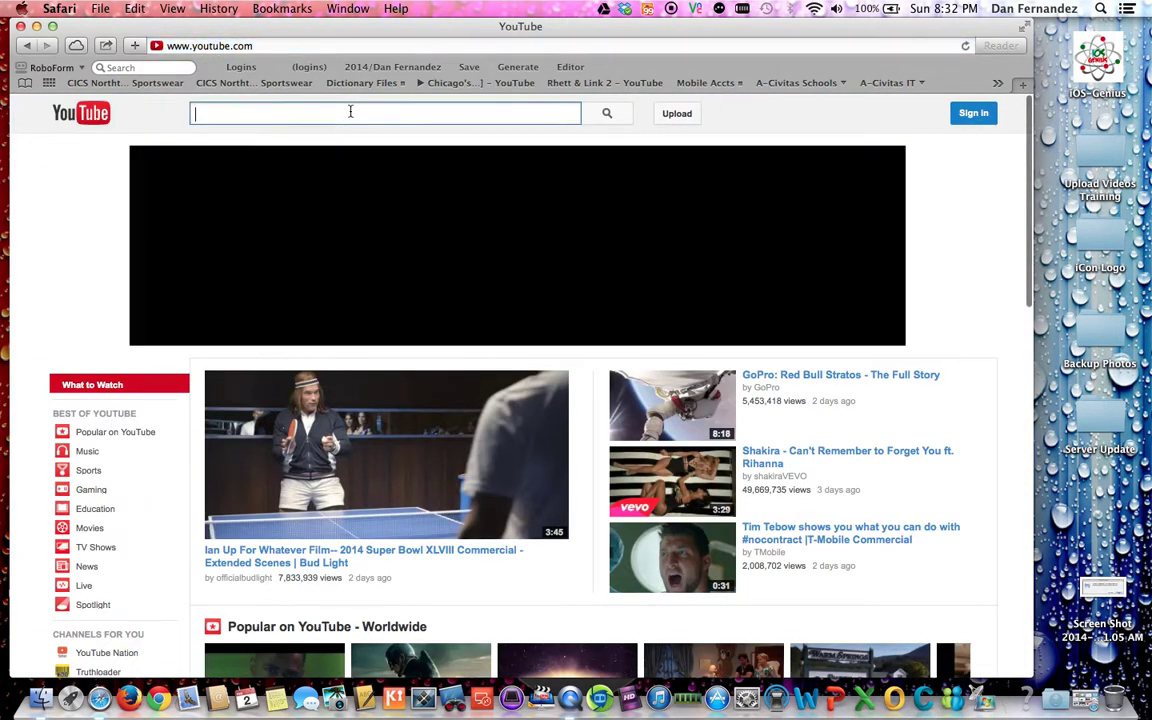
text(ios genius)
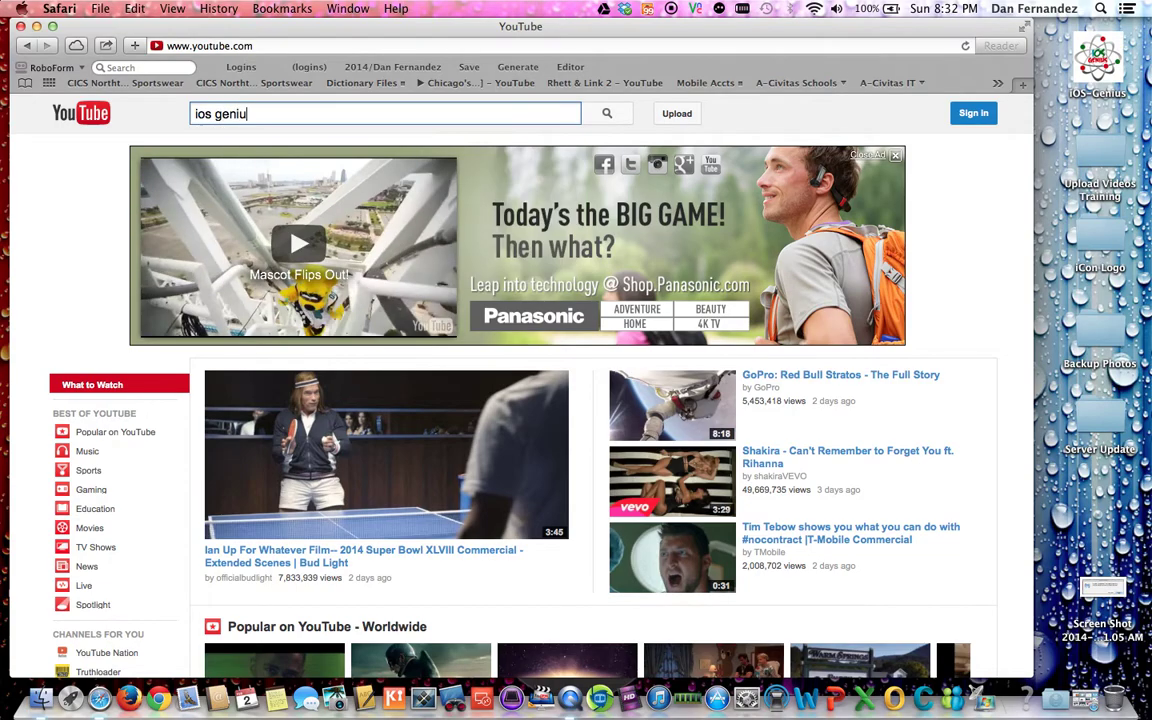
key(BackSpace)
key(BackSpace)
key(BackSpace)
key(BackSpace)
key(BackSpace)
key(BackSpace)
key(BackSpace)
text(genius)
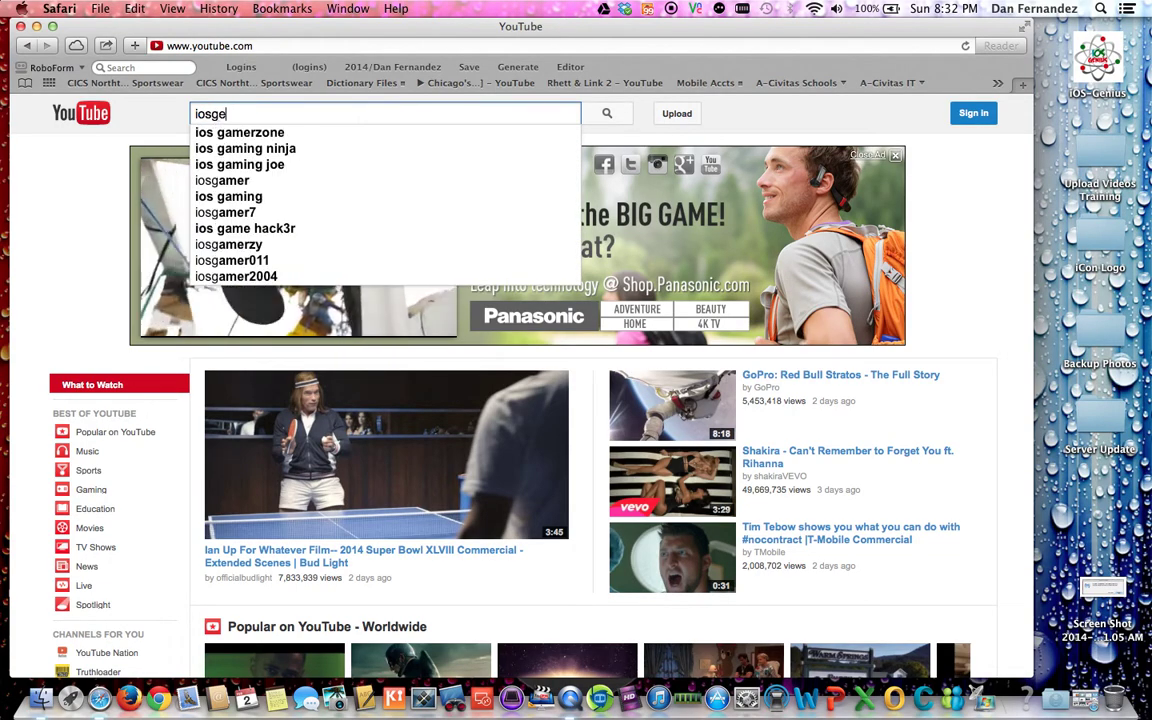
key(Return)
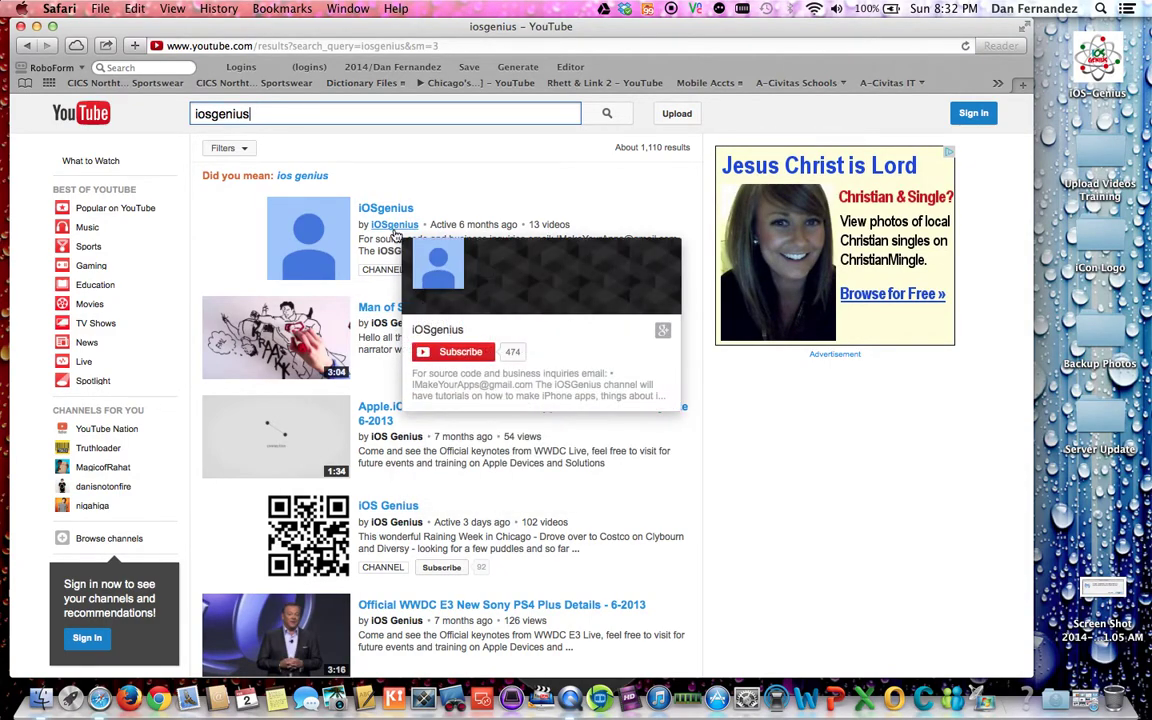
click(392, 324)
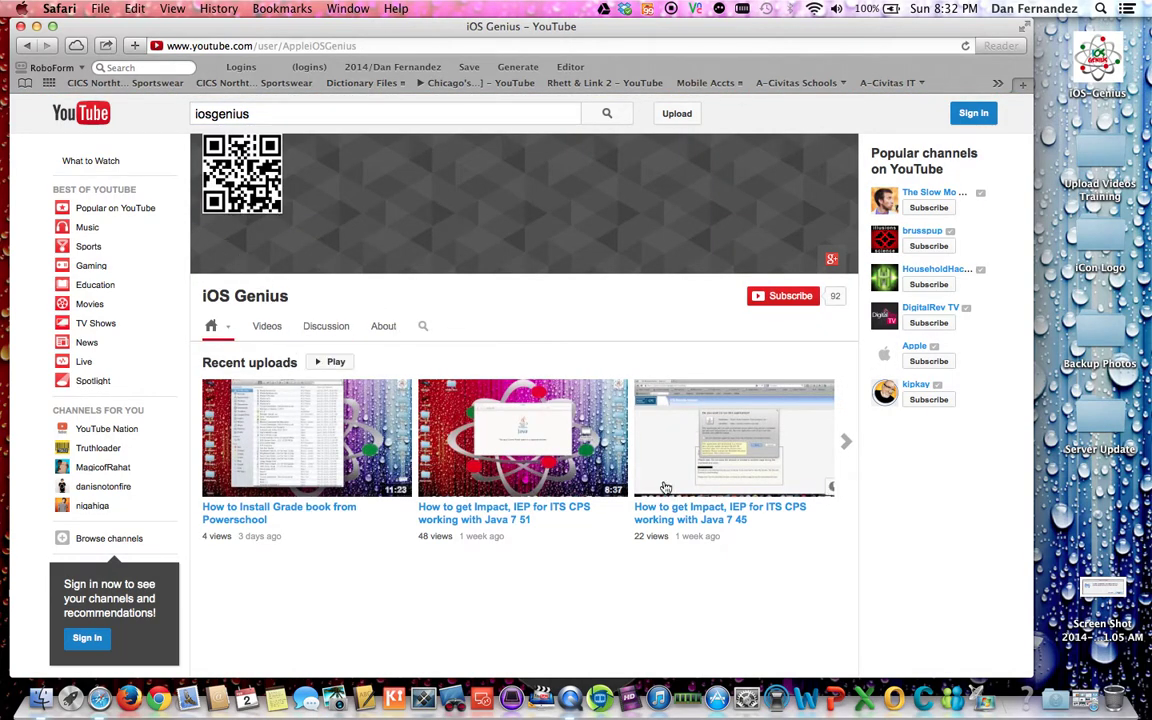
click(267, 332)
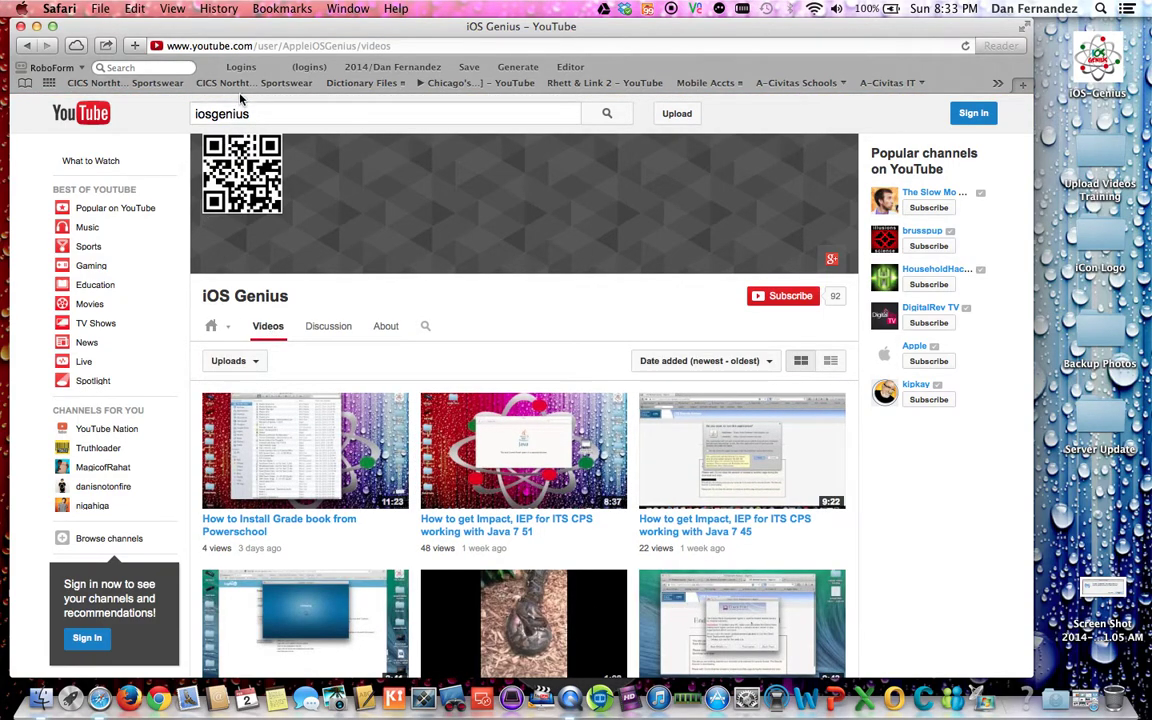
Step: Go to the PowerTeacher sign-in page at ps.chicagointl.org/teachers
click(257, 46)
key(BackSpace)
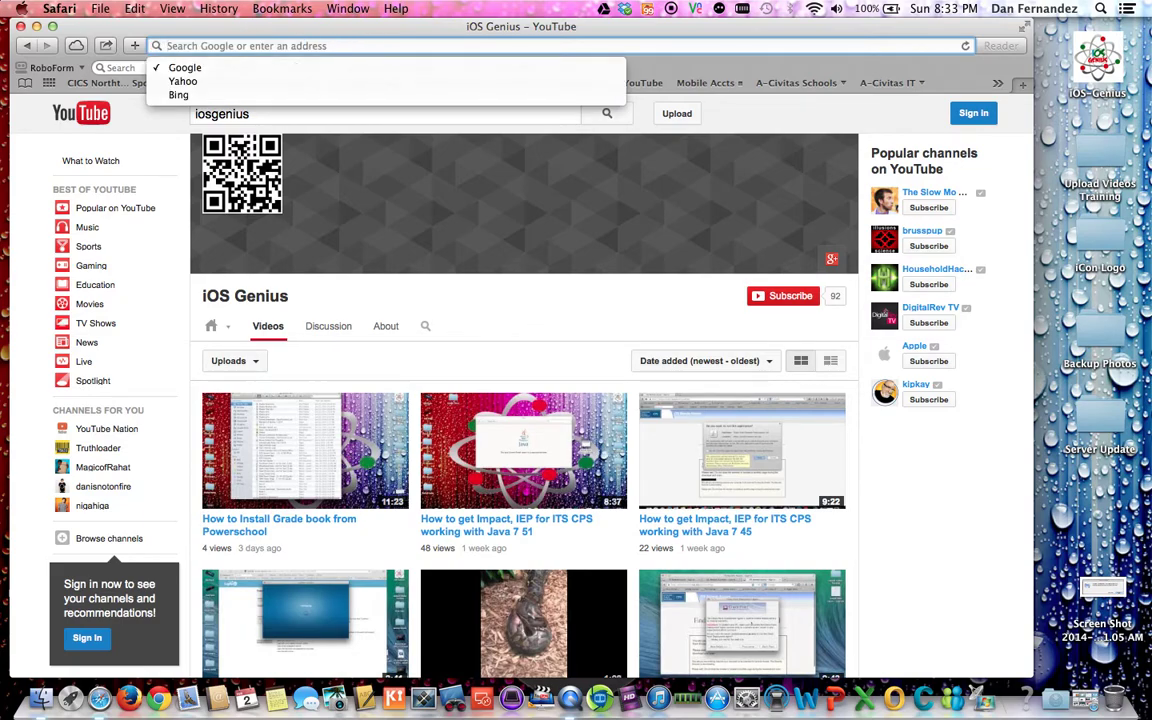
text(ps.chicagointl.org)
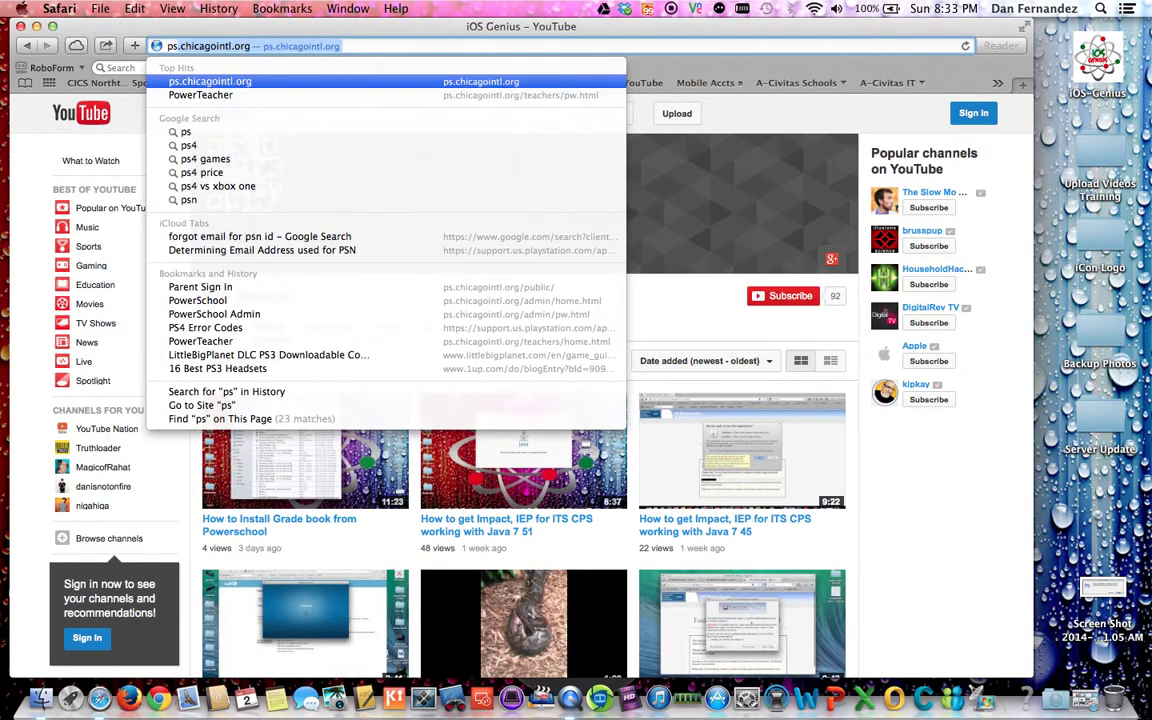
key(Return)
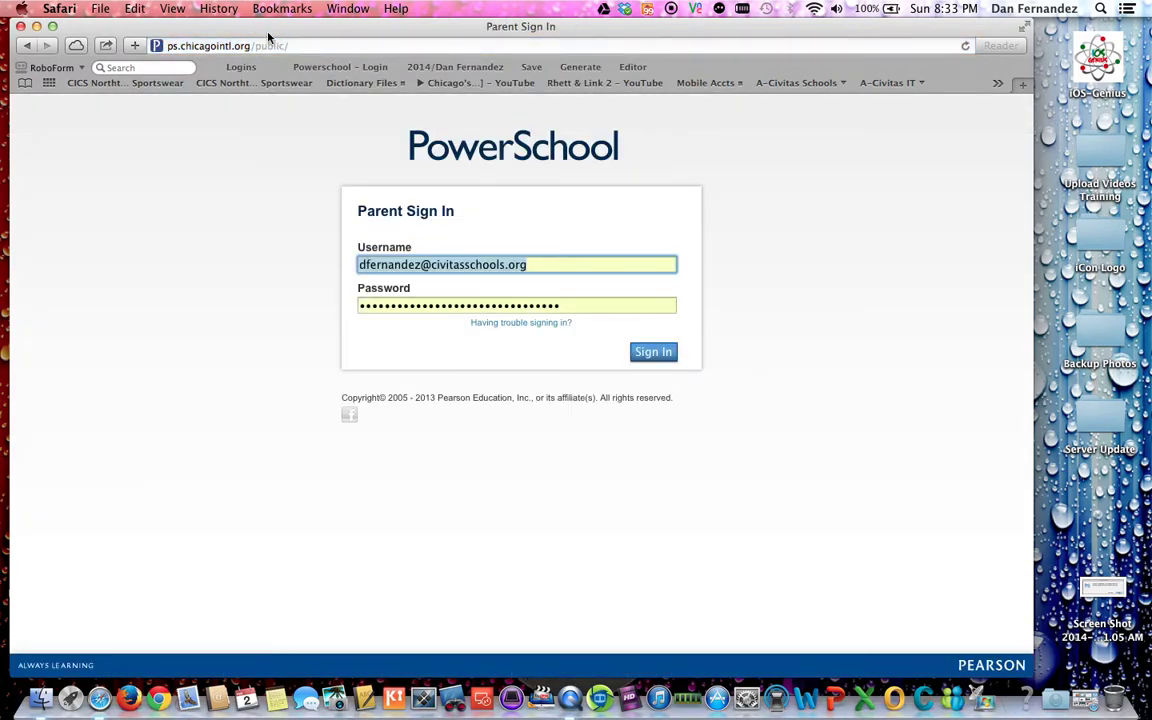
click(300, 45)
key(BackSpace)
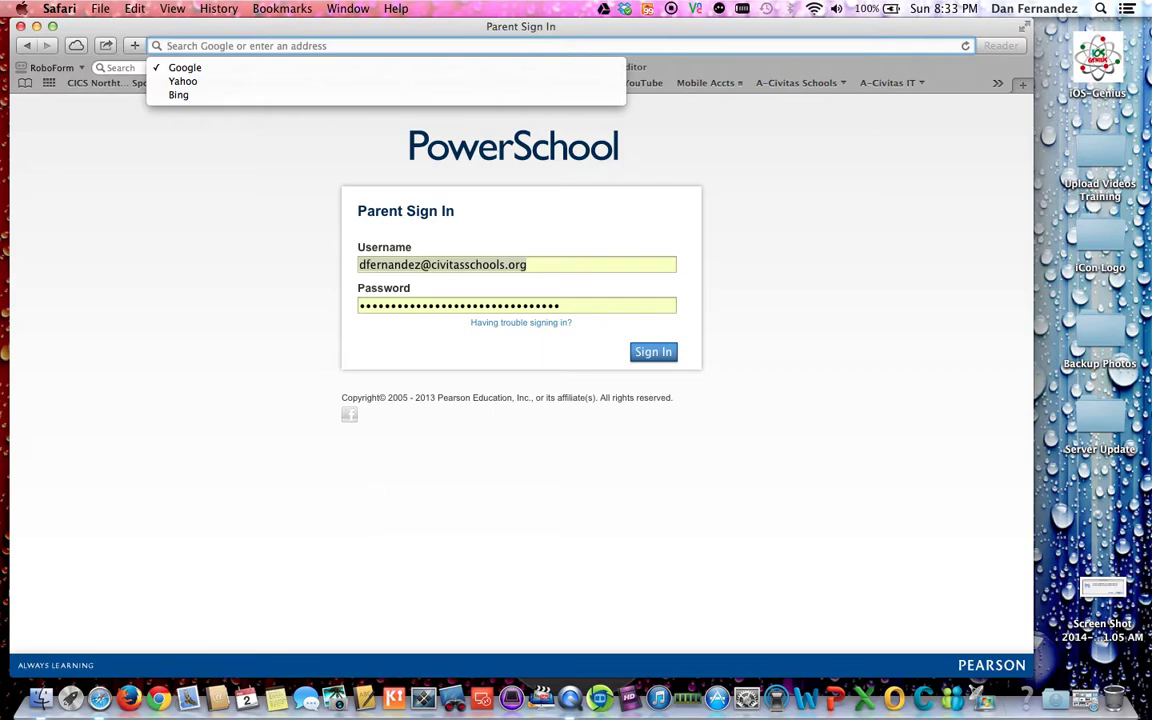
text(ps.chicagointl.org)
key(Right)
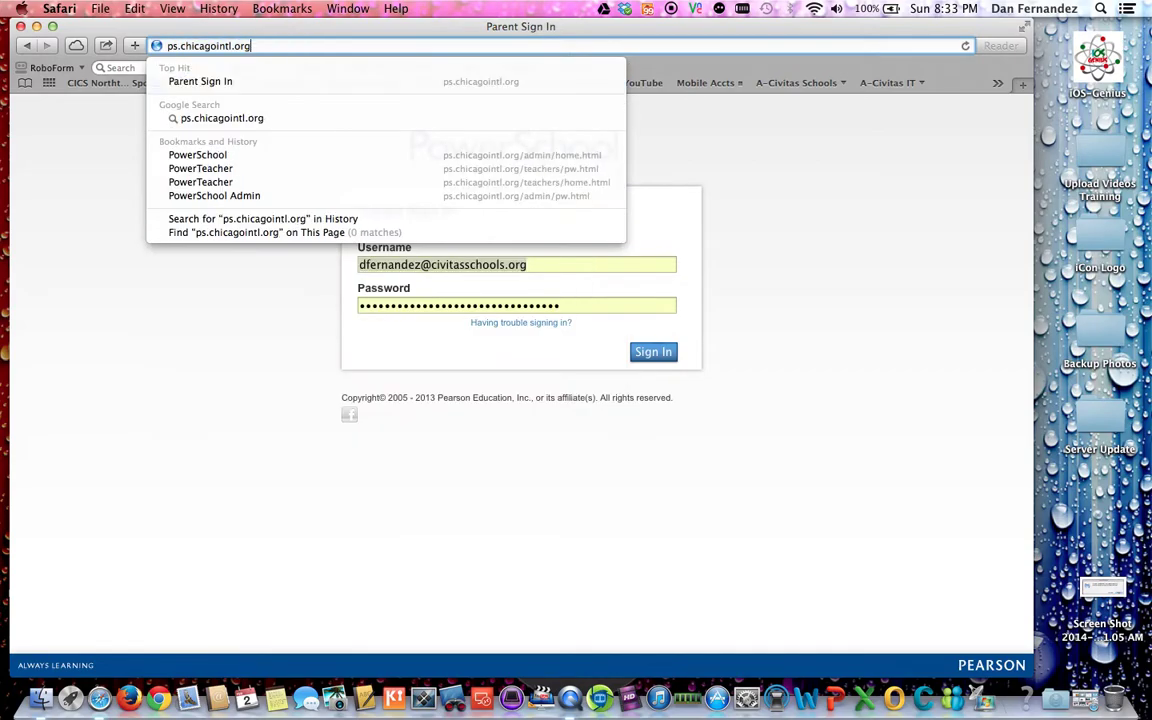
text(/teacje)
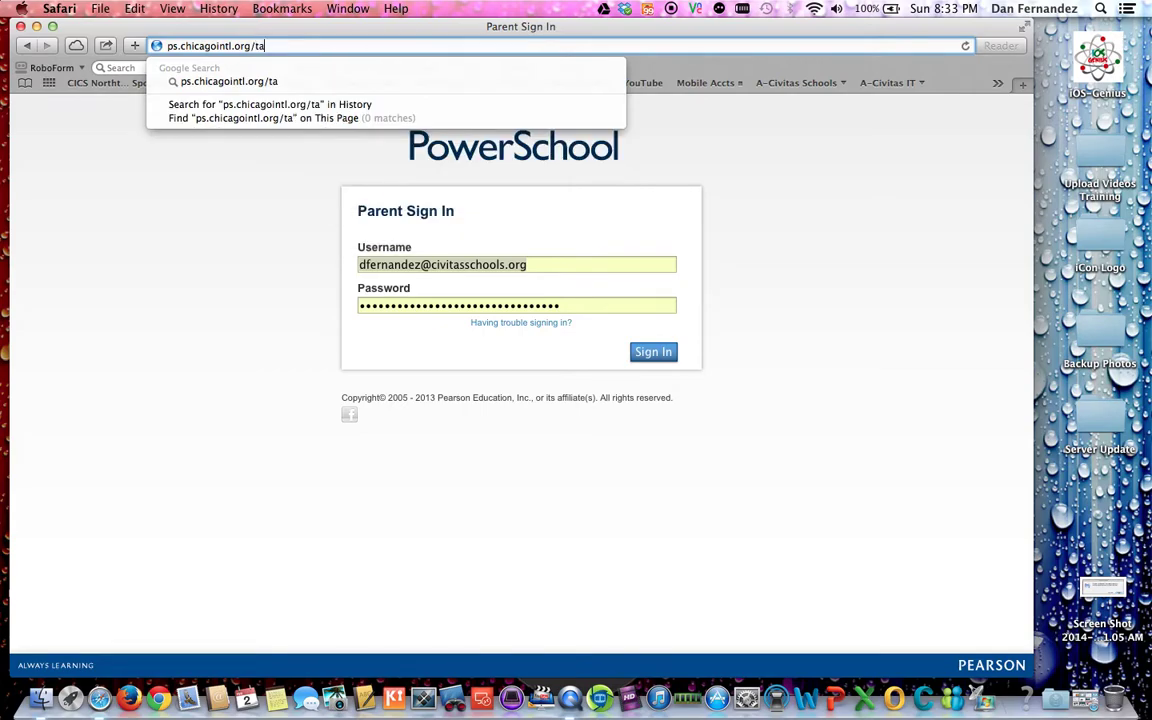
key(BackSpace)
key(BackSpace)
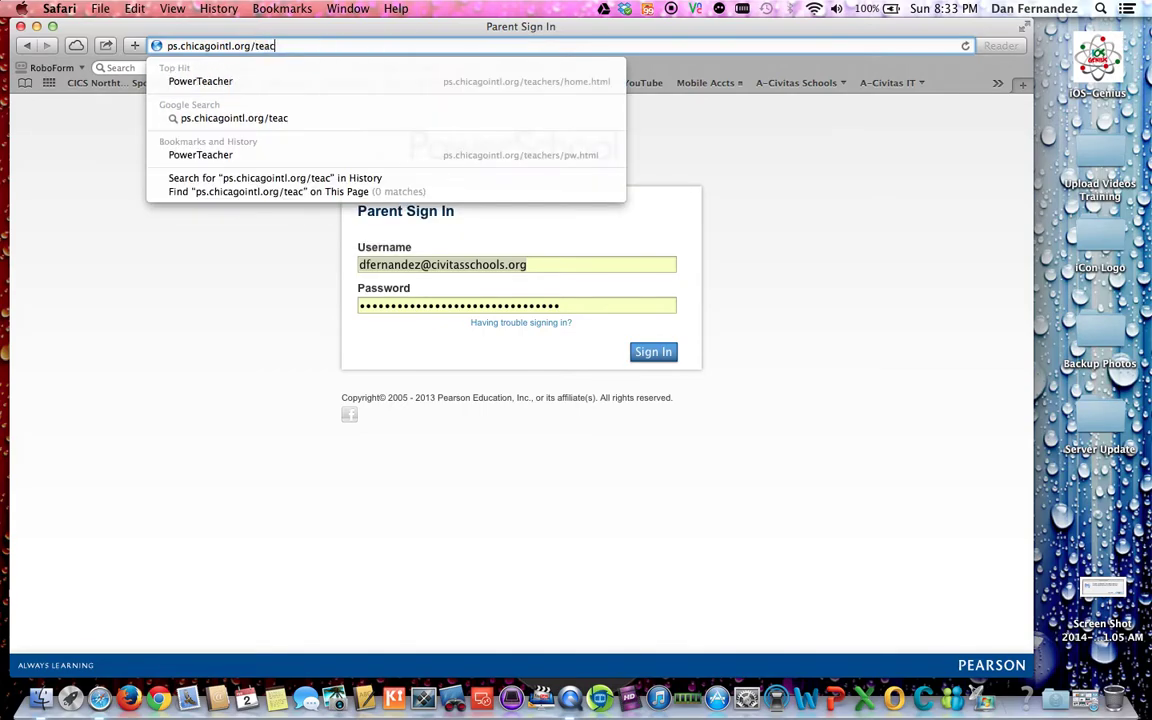
text(hers)
key(Return)
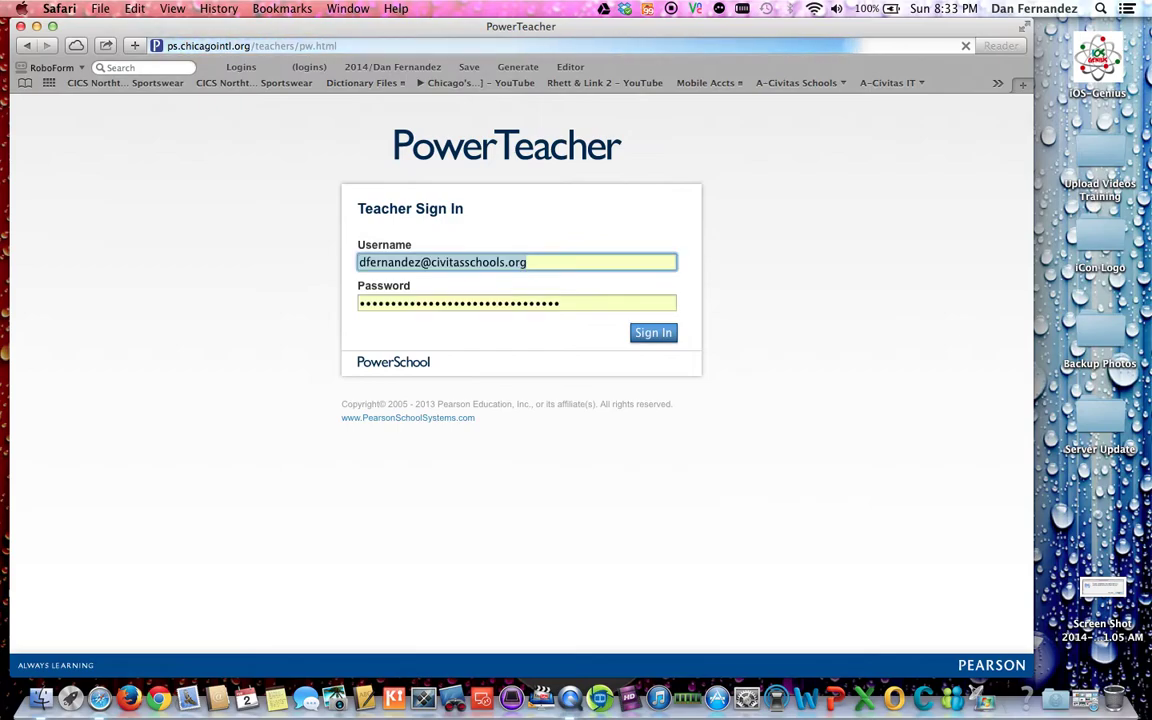
Step: Replace the autofilled username with the teacher's username and enter the password
key(BackSpace)
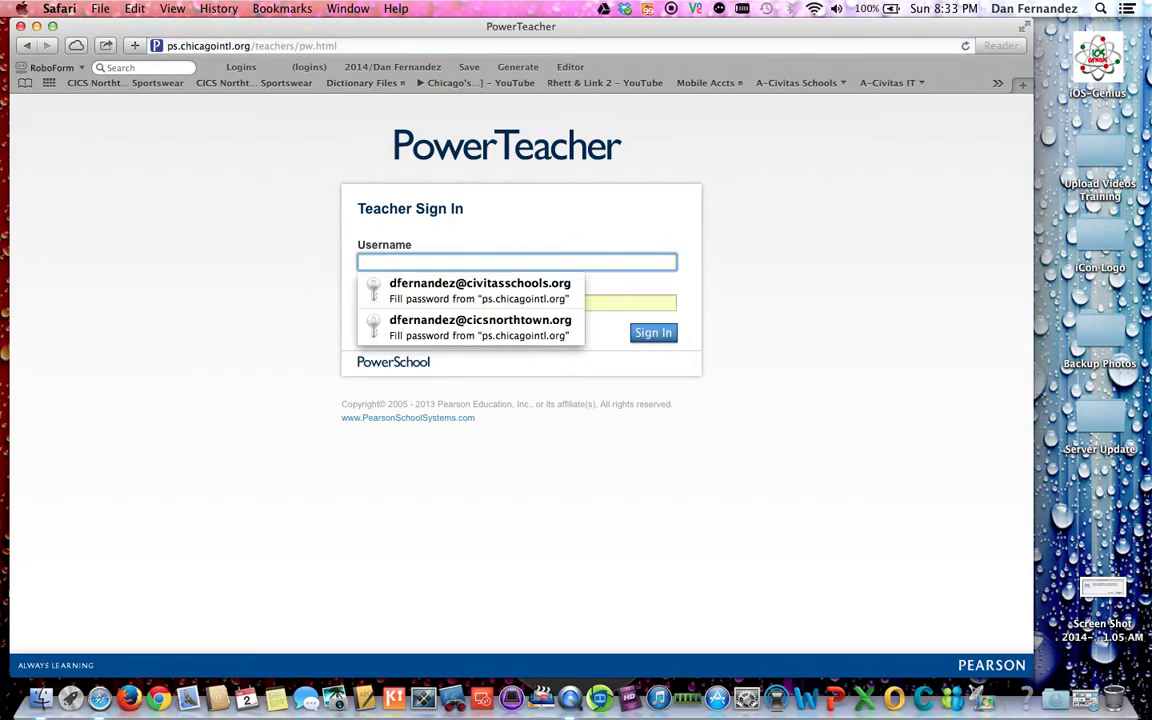
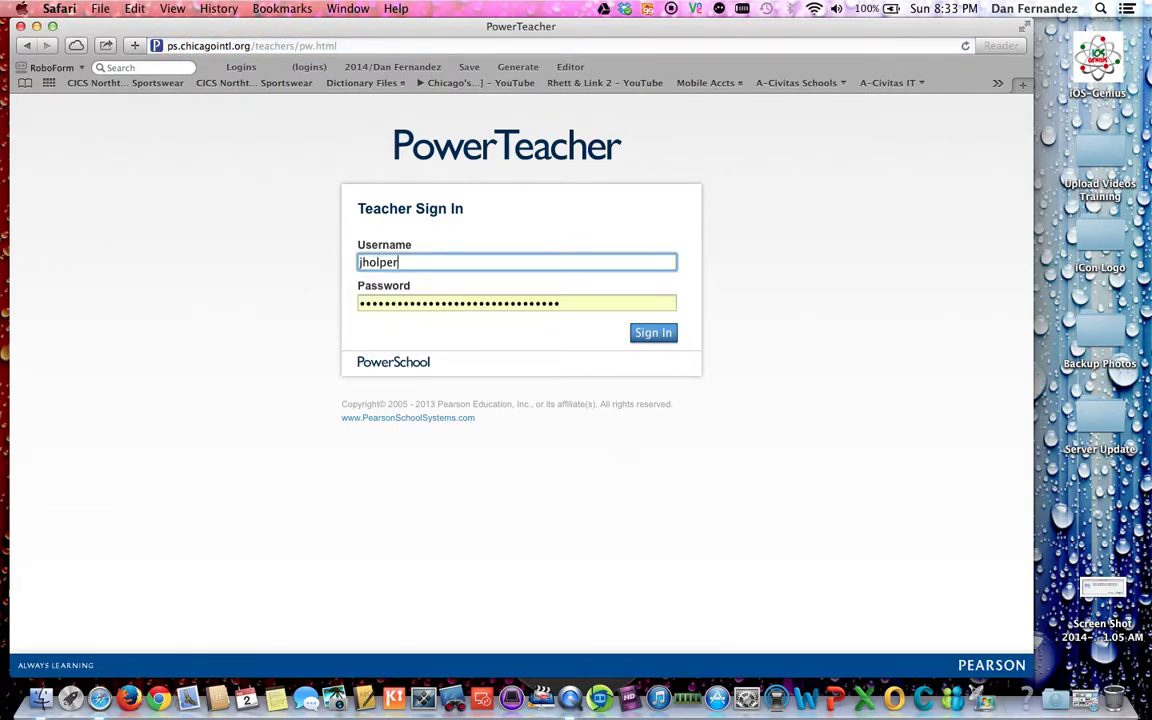
key(Tab)
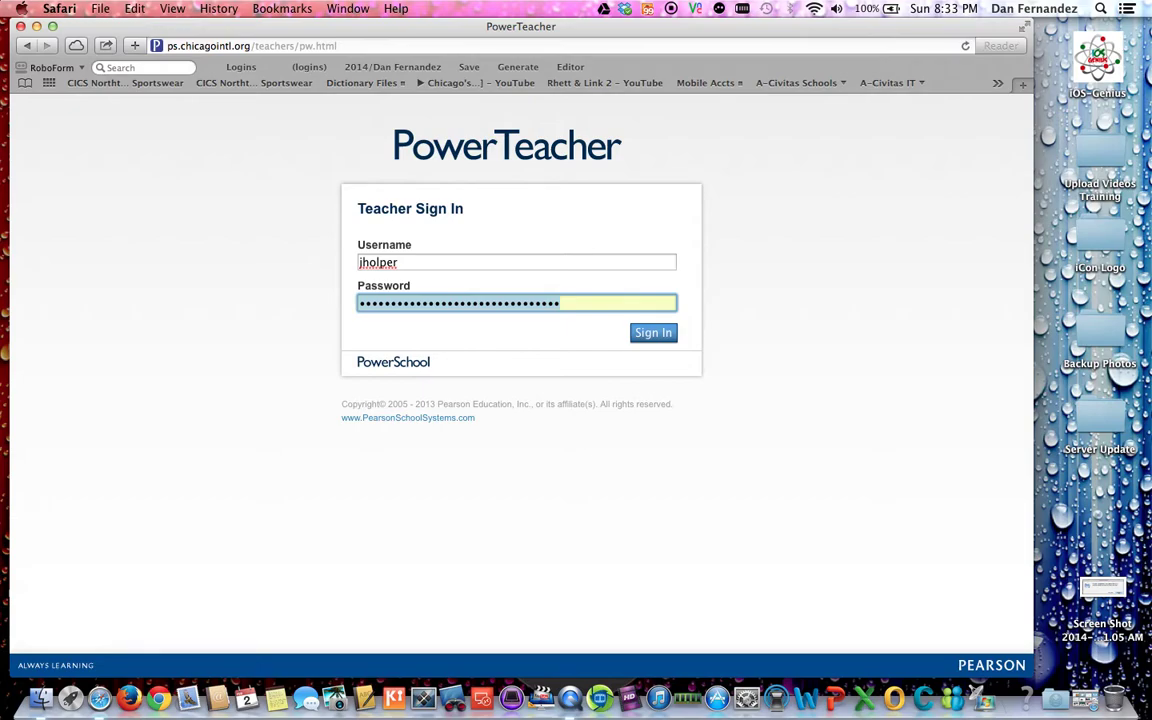
text(•••)
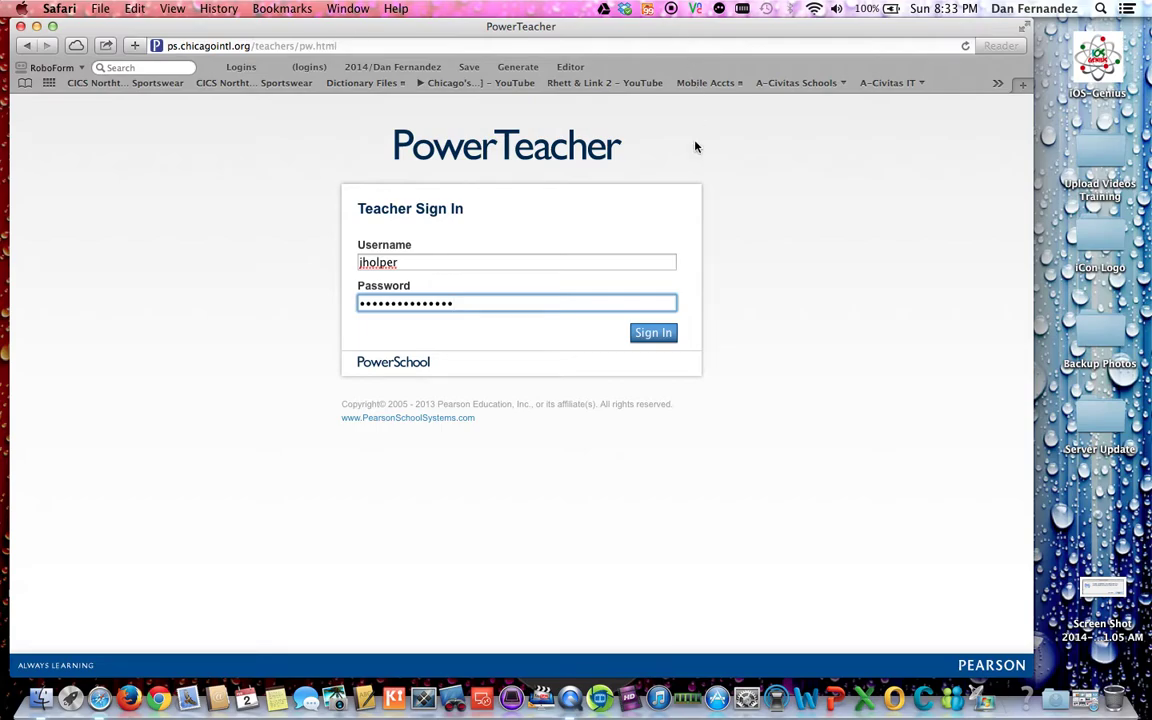
Step: Sign in without saving the password, then pick Gradebook in the Navigation list
click(652, 333)
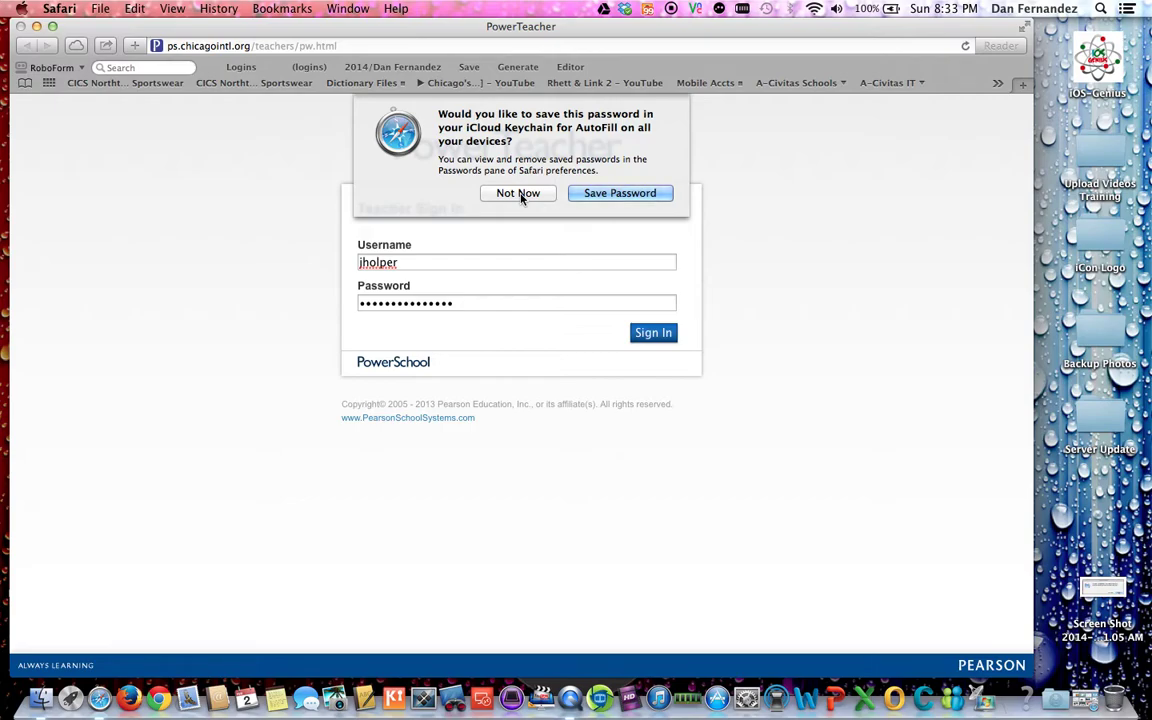
click(519, 195)
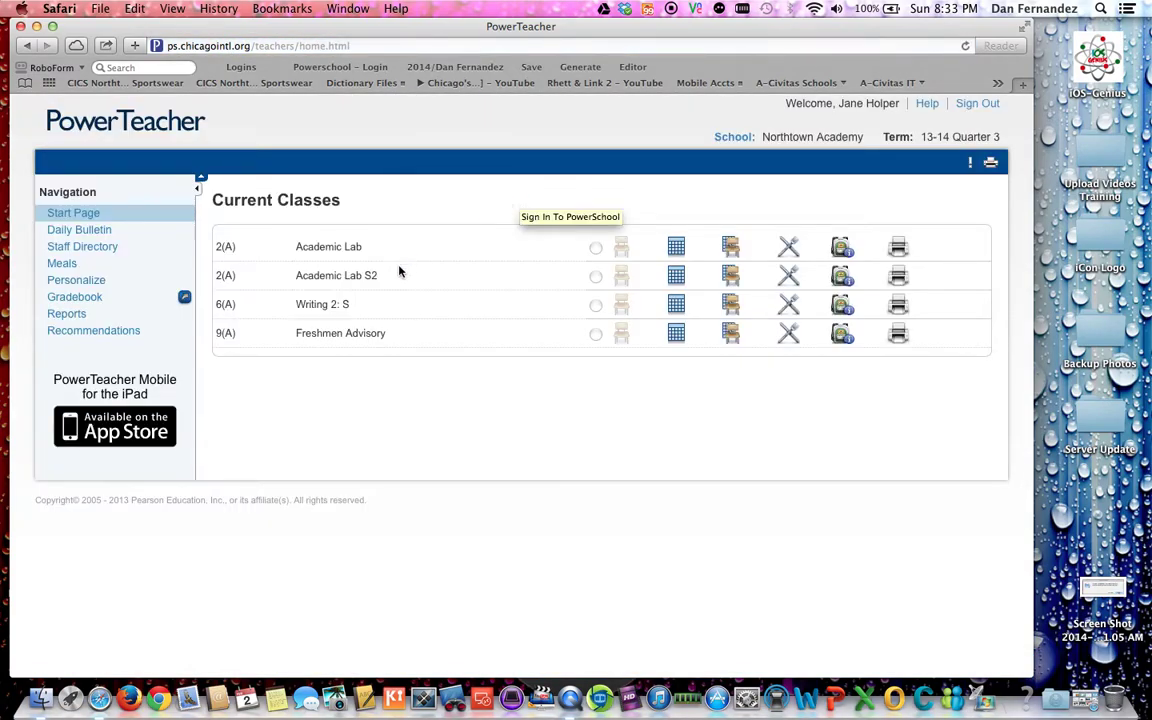
drag(838, 103, 899, 103)
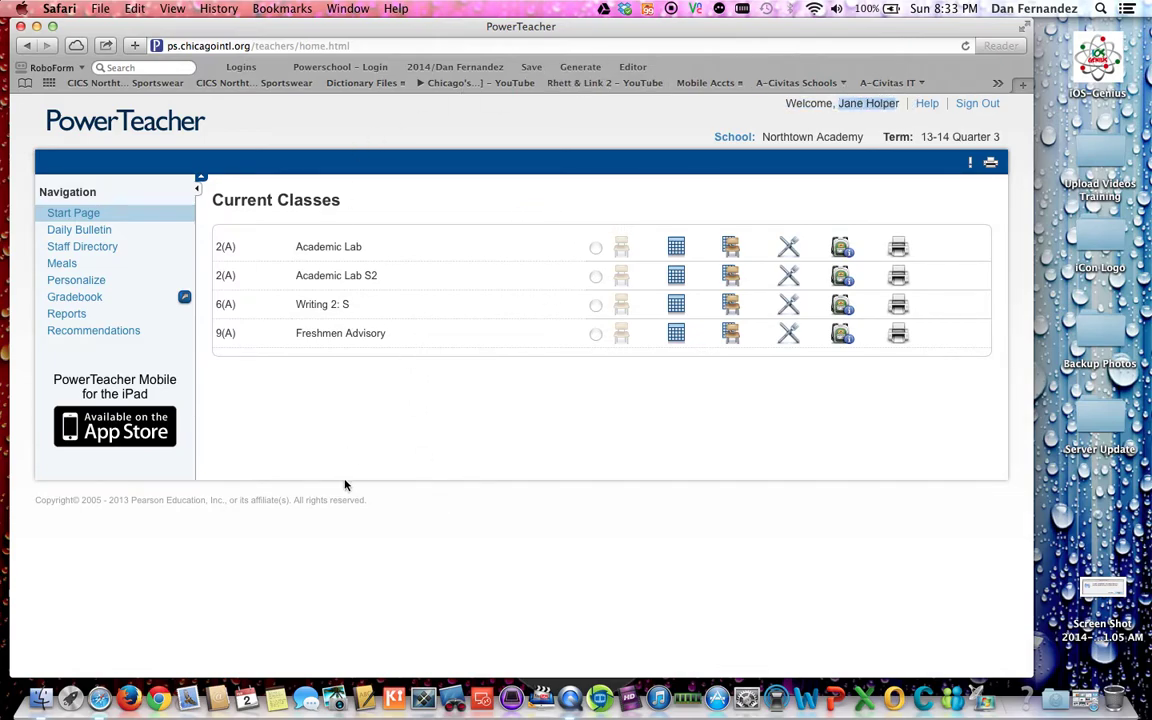
click(76, 303)
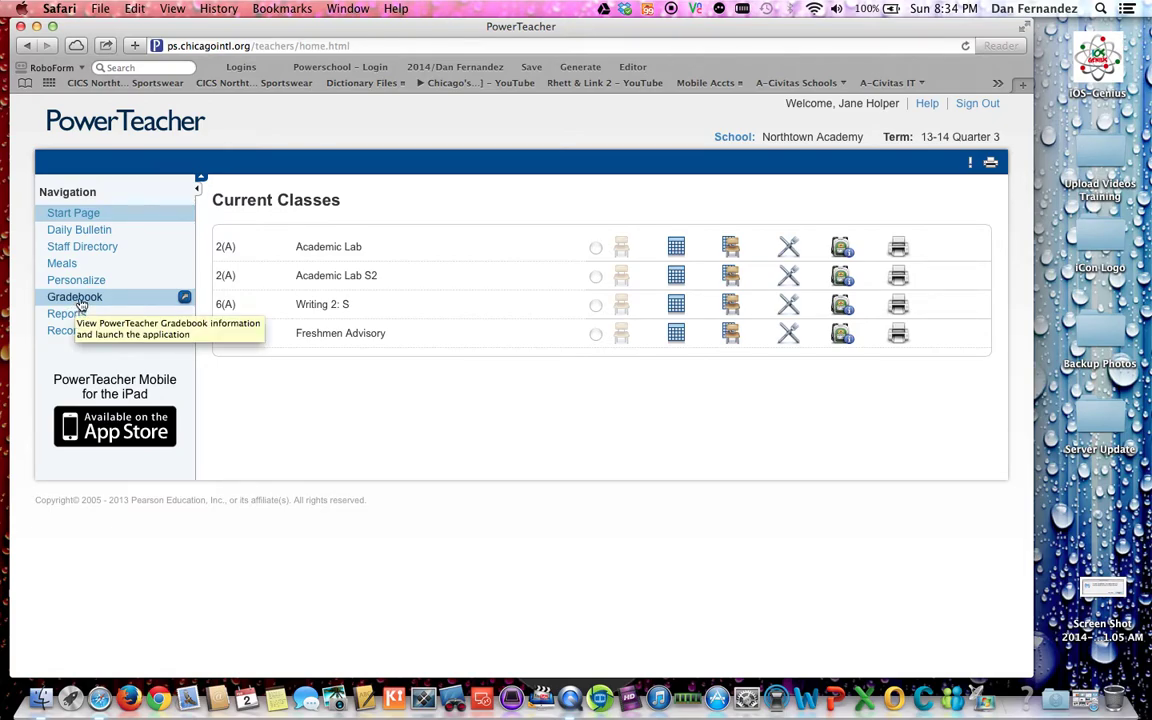
Step: Open the Gradebook page, read the launch-failure notice, and try Launch PowerTeacher Gradebook
click(80, 304)
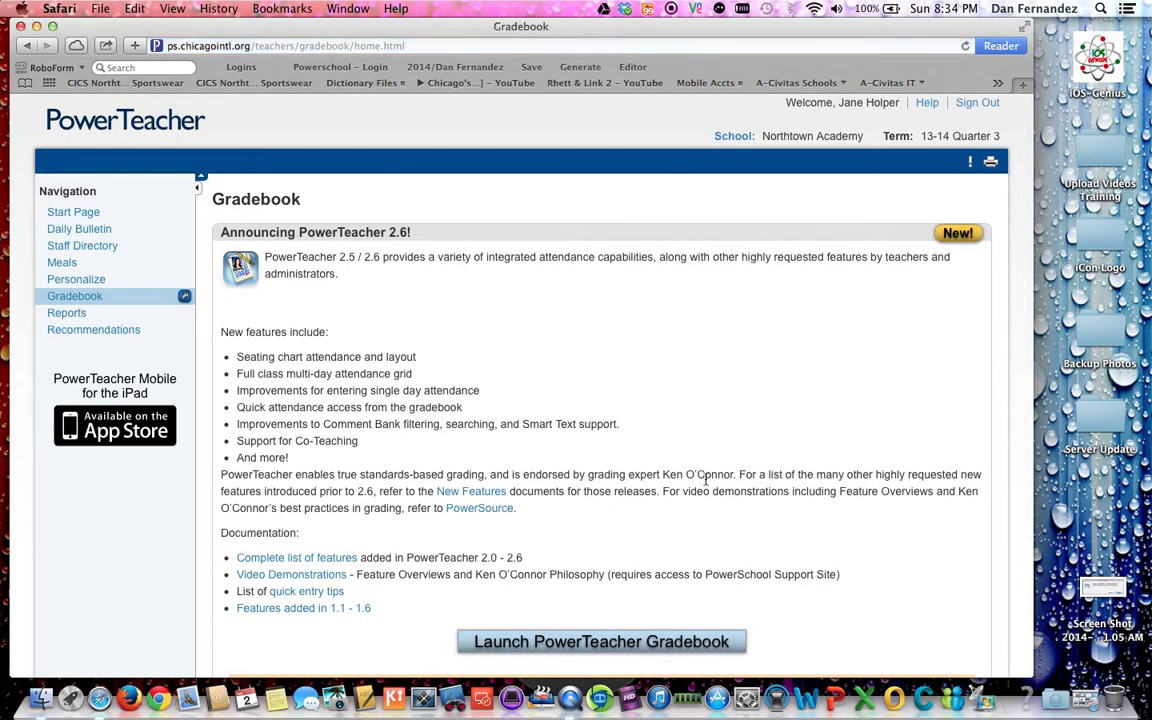
scroll(705, 480, down, 5)
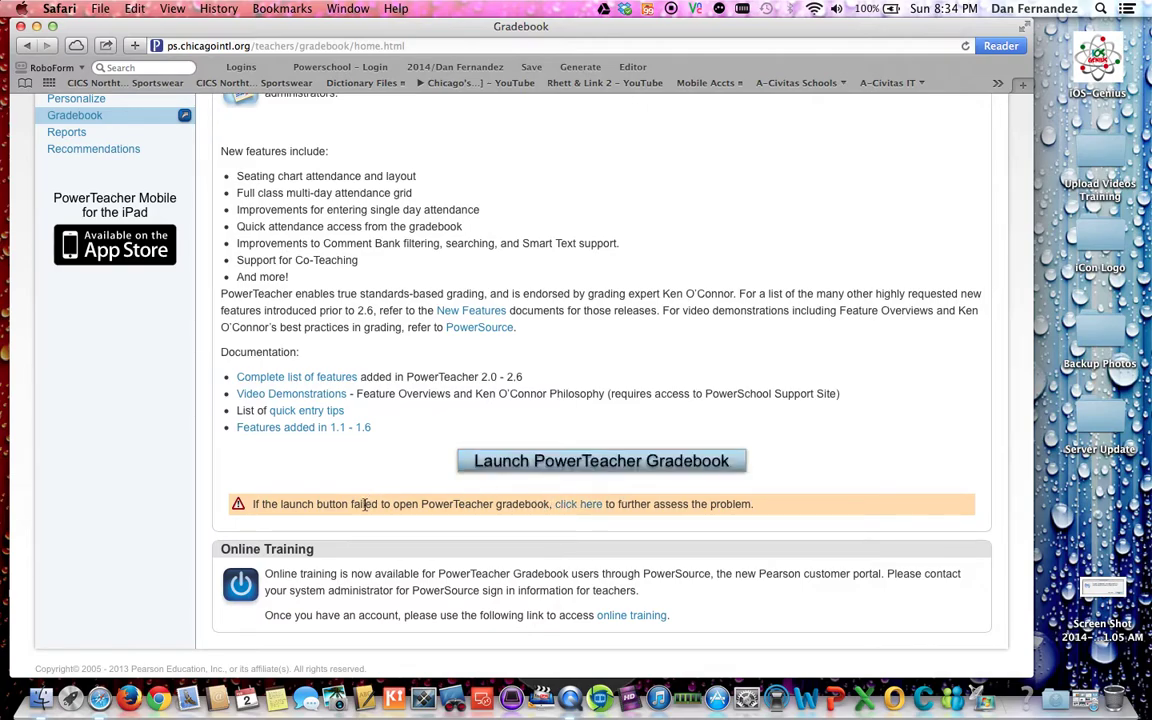
drag(365, 504, 550, 503)
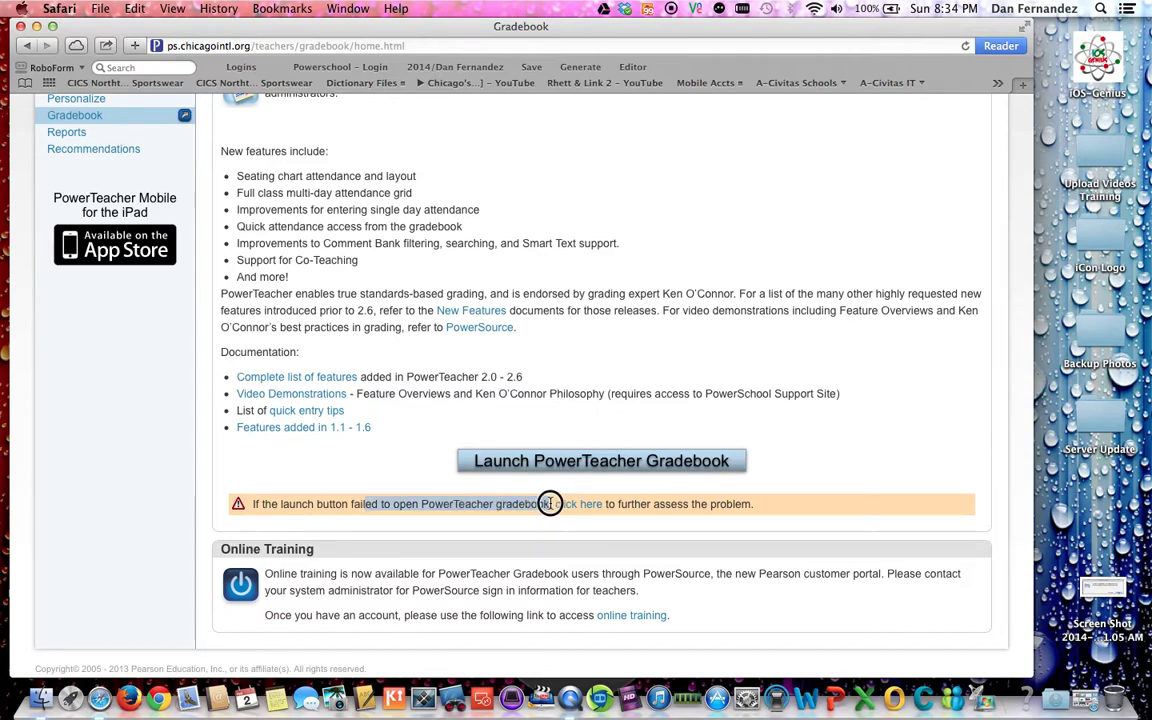
click(495, 458)
click(800, 436)
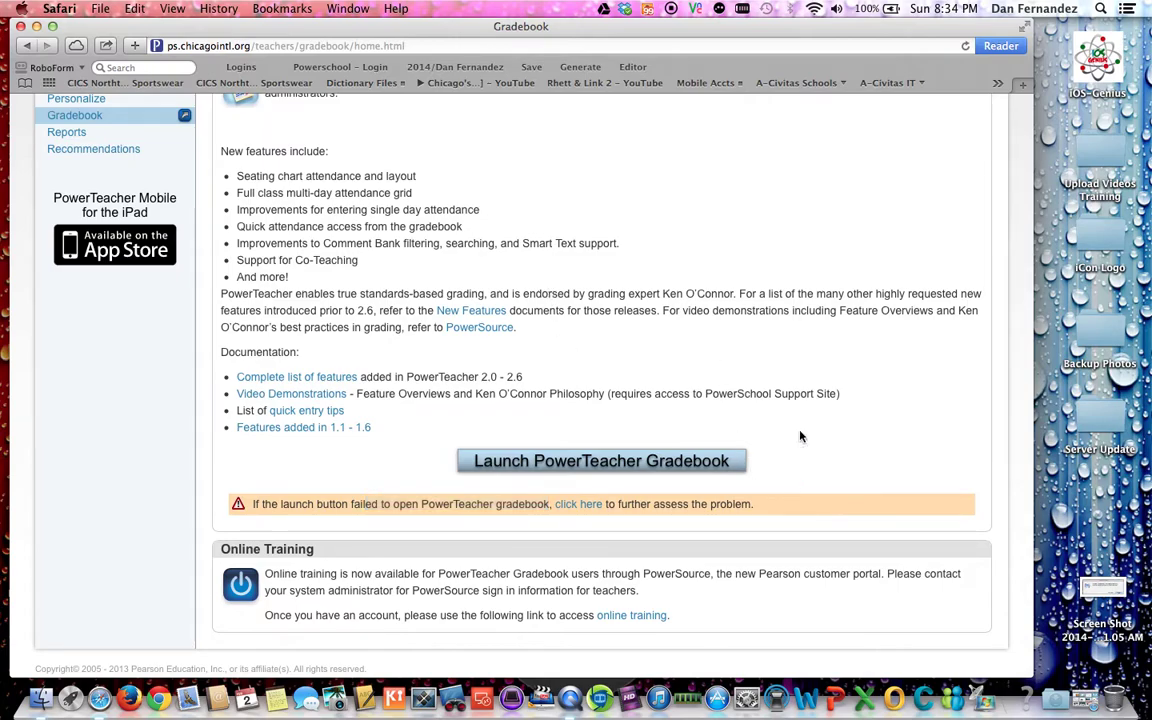
Step: Open the failed-launch help page, download the PowerTeacher Gradebook app, and check it in Downloads
click(586, 509)
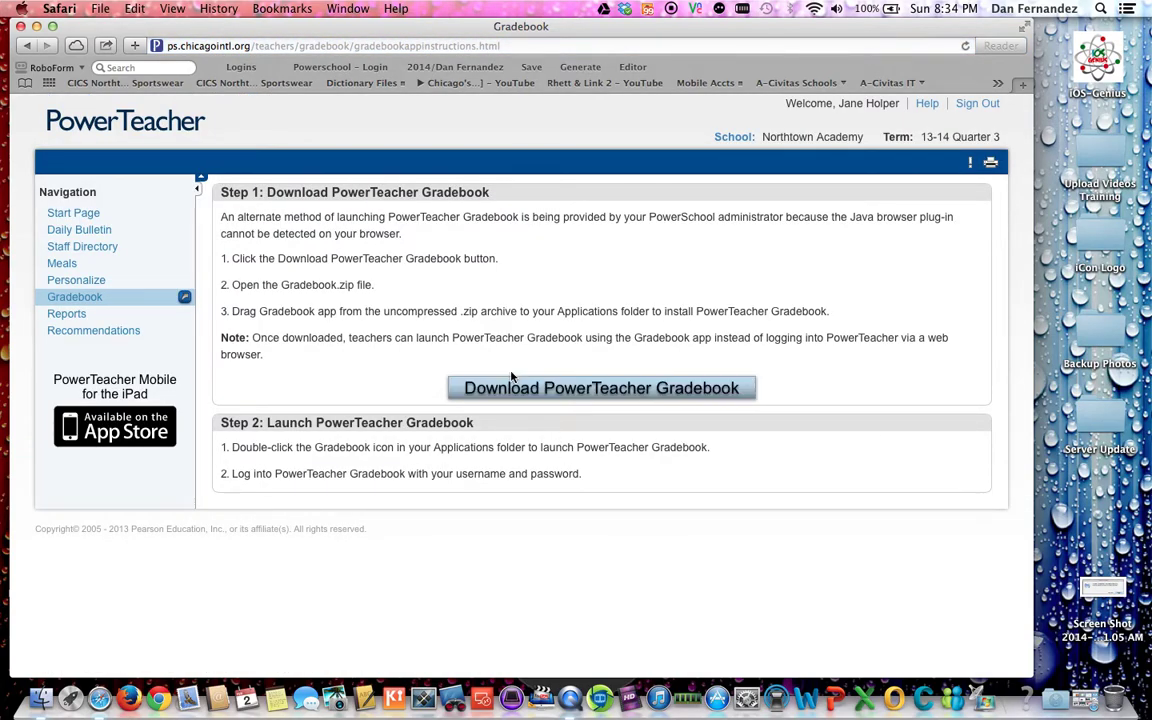
drag(225, 221, 322, 240)
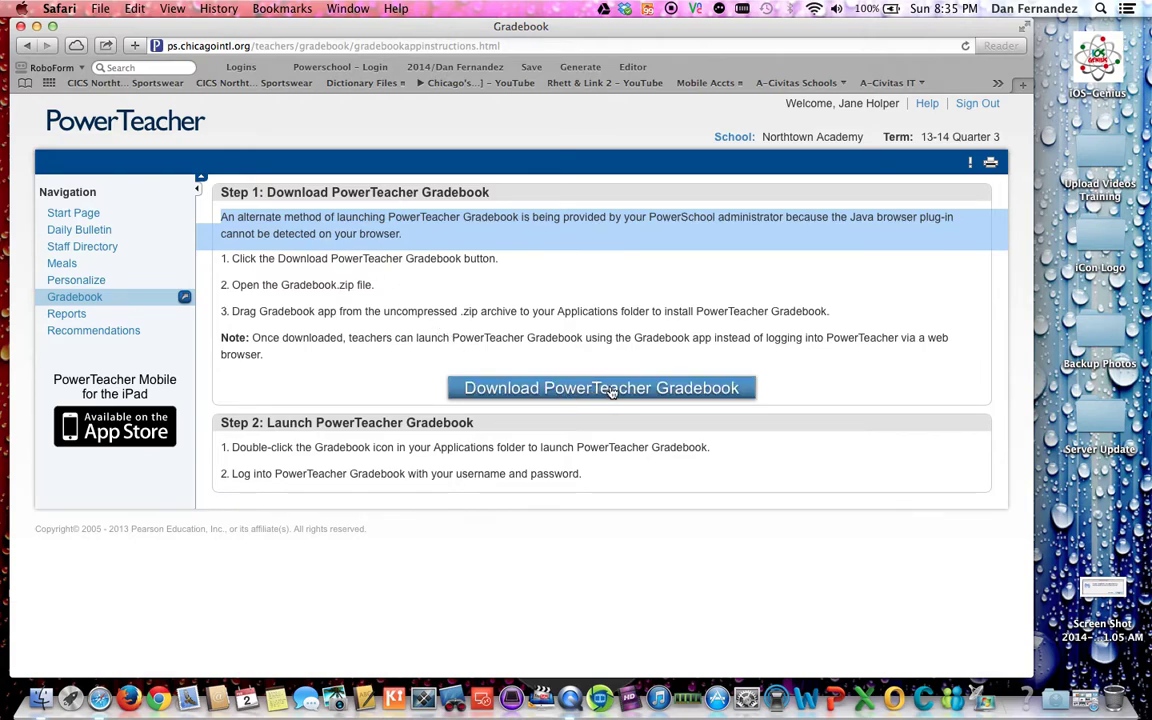
click(1054, 702)
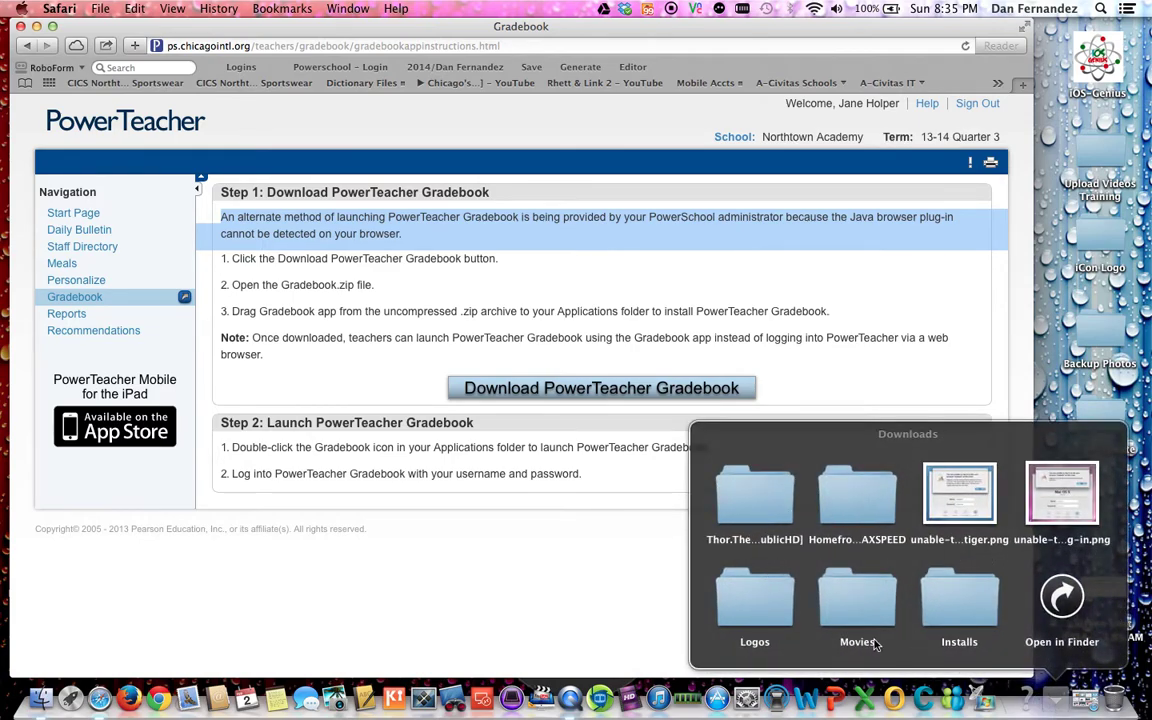
click(590, 392)
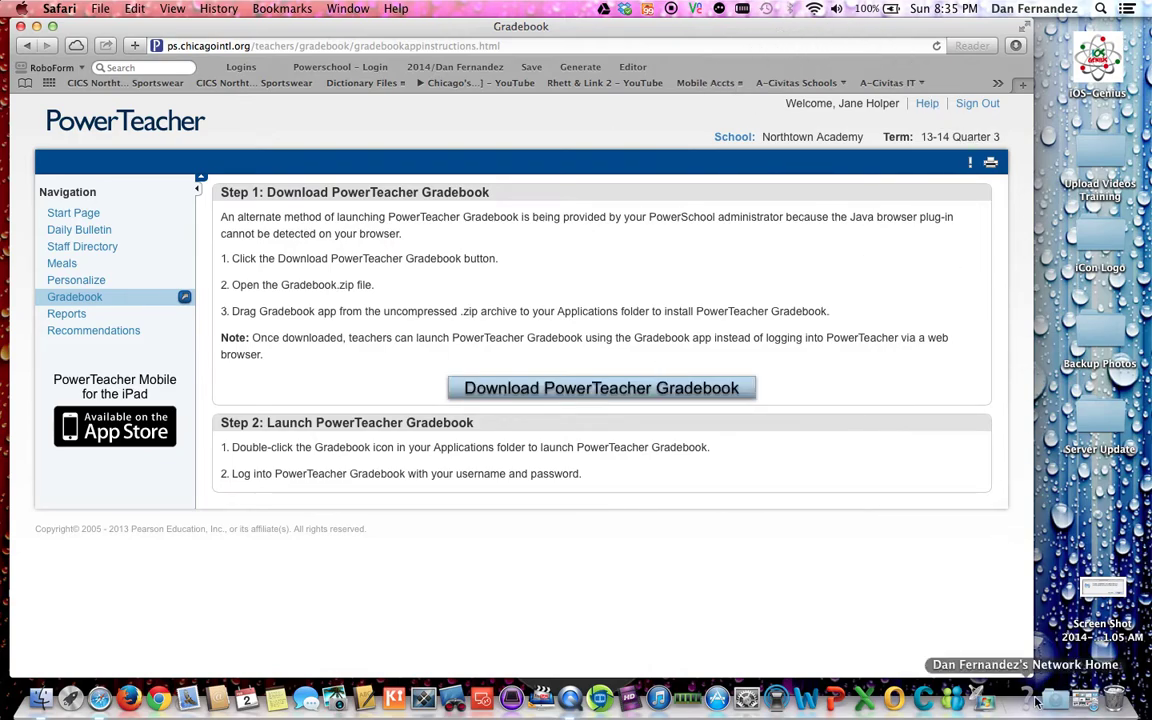
click(1052, 700)
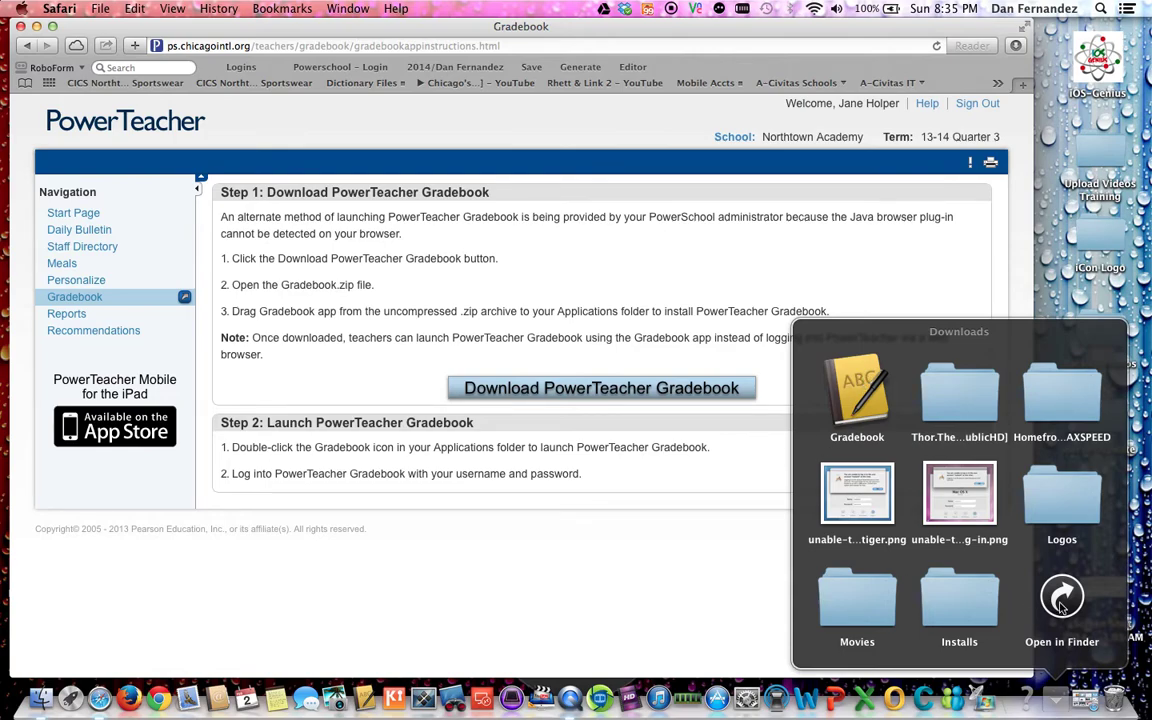
Step: Open Downloads in Finder and move the Gradebook app into Applications
click(1062, 597)
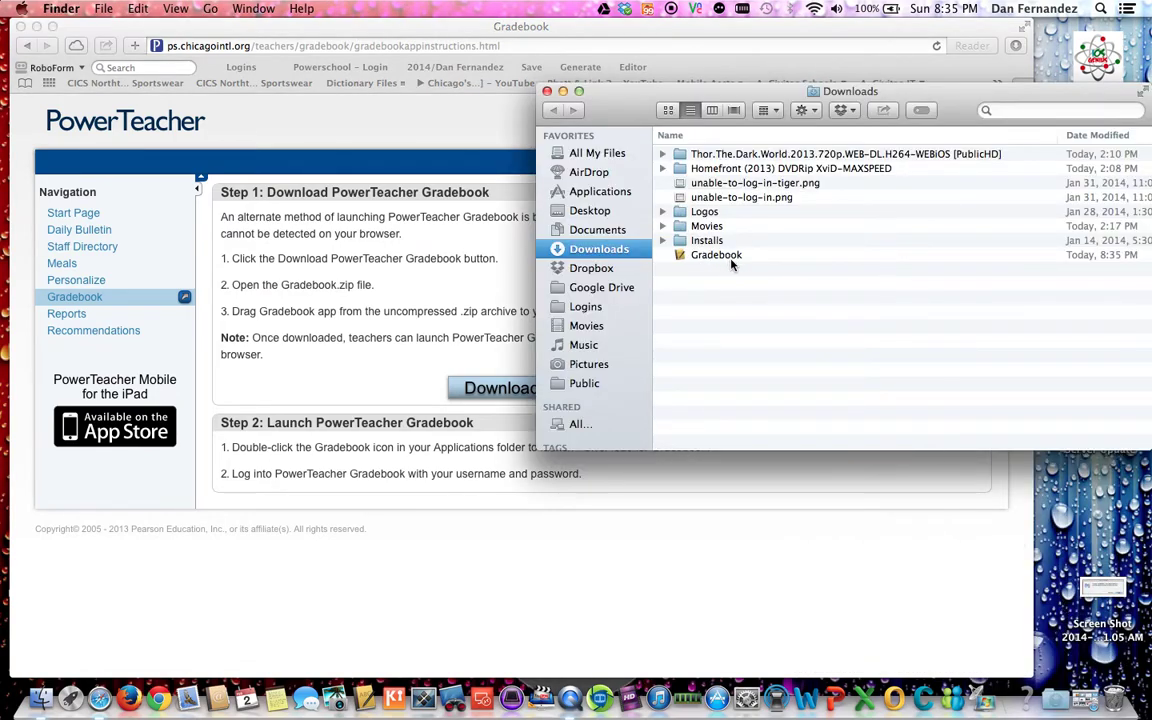
click(730, 258)
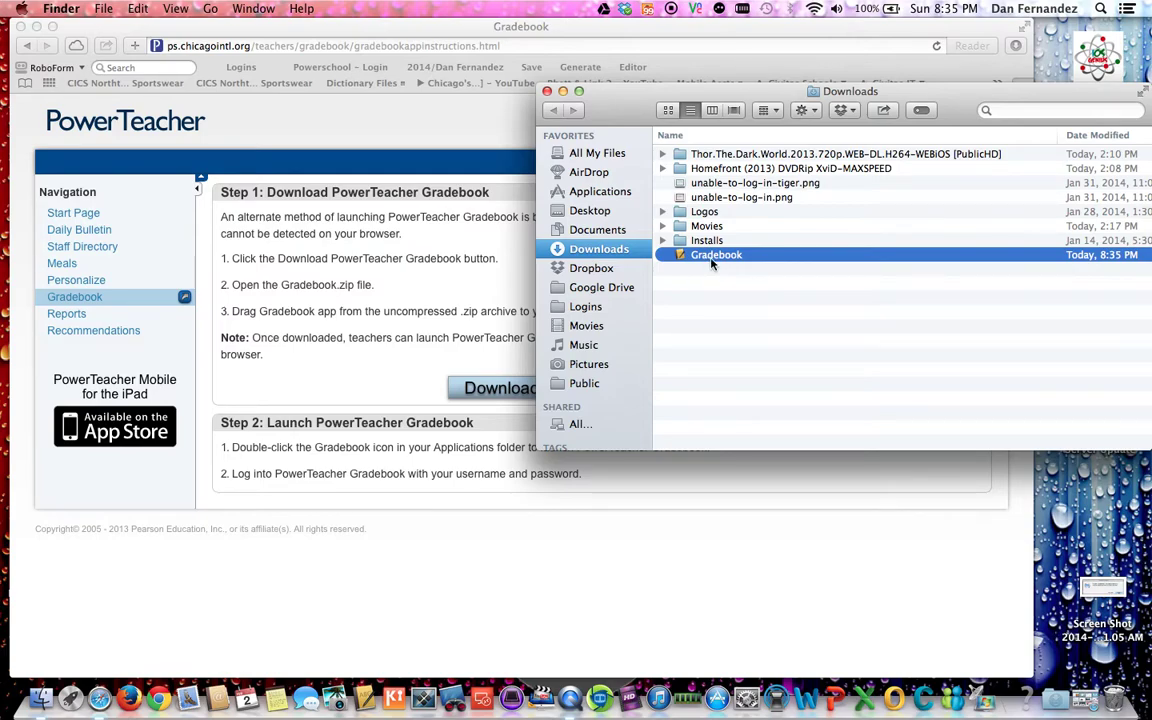
drag(712, 263, 616, 202)
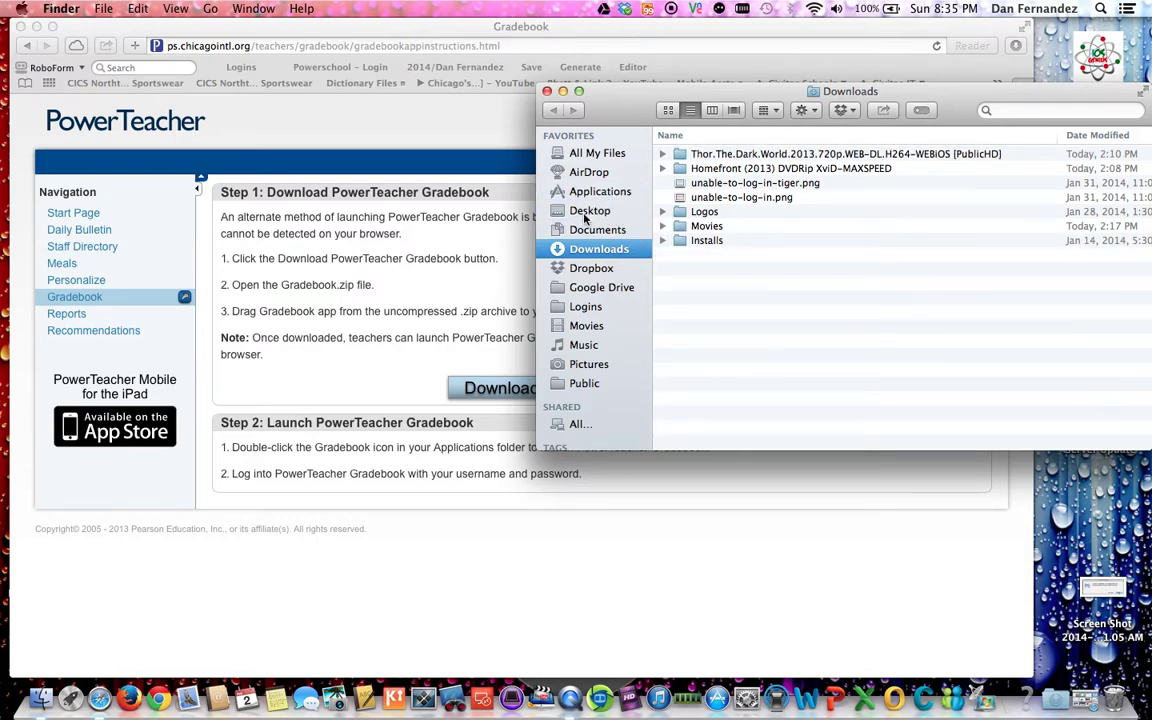
Step: Close the Safari instructions window and move the Downloads window up and left
click(98, 24)
click(17, 28)
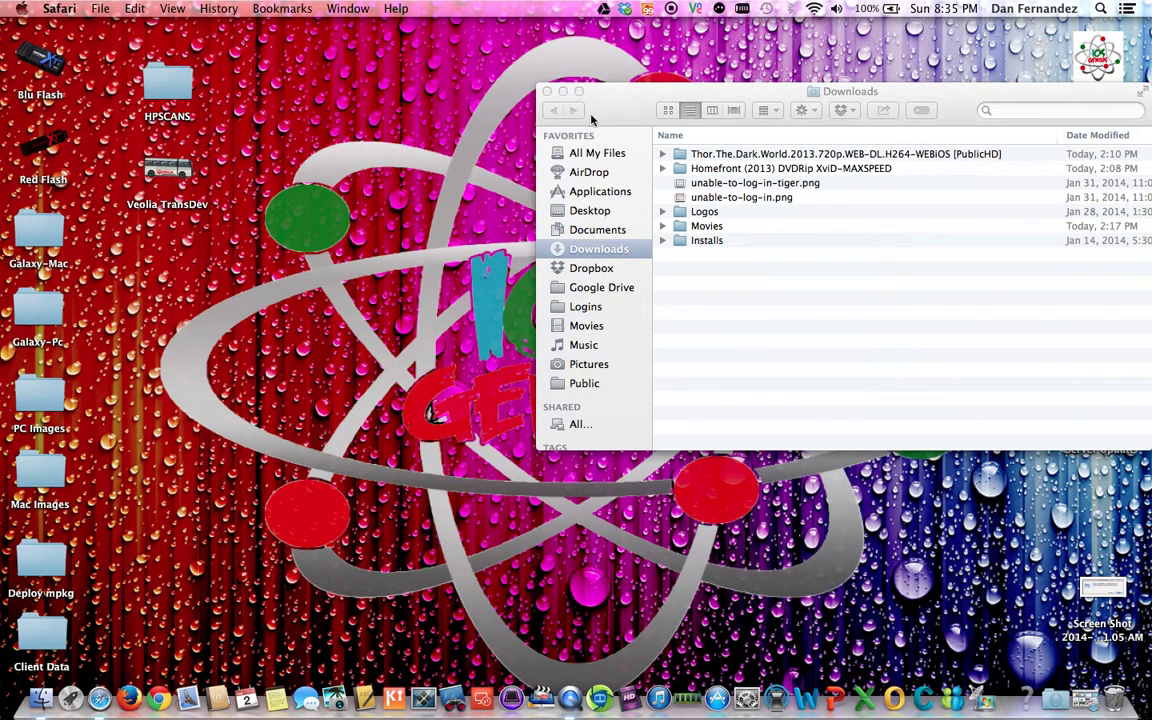
click(518, 168)
drag(518, 168, 368, 106)
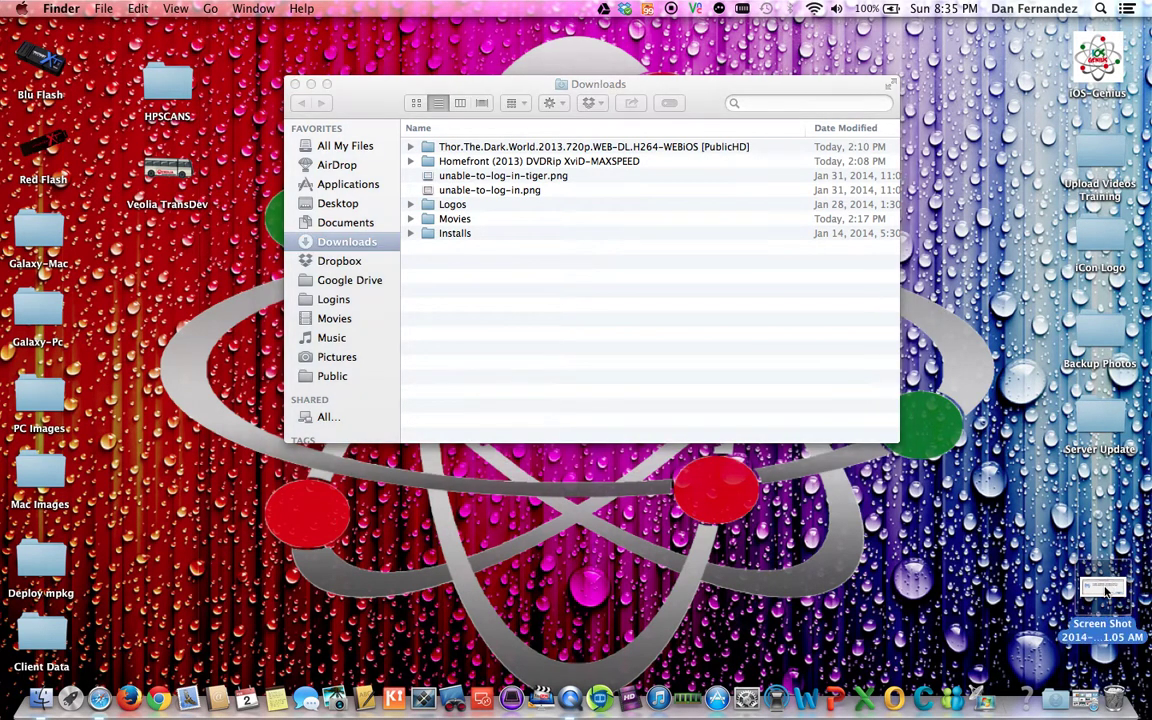
Step: Quick Look the desktop screenshot showing Gradebook needs a Java SE 6 runtime, then bring up Safari's Dock menu
key(space)
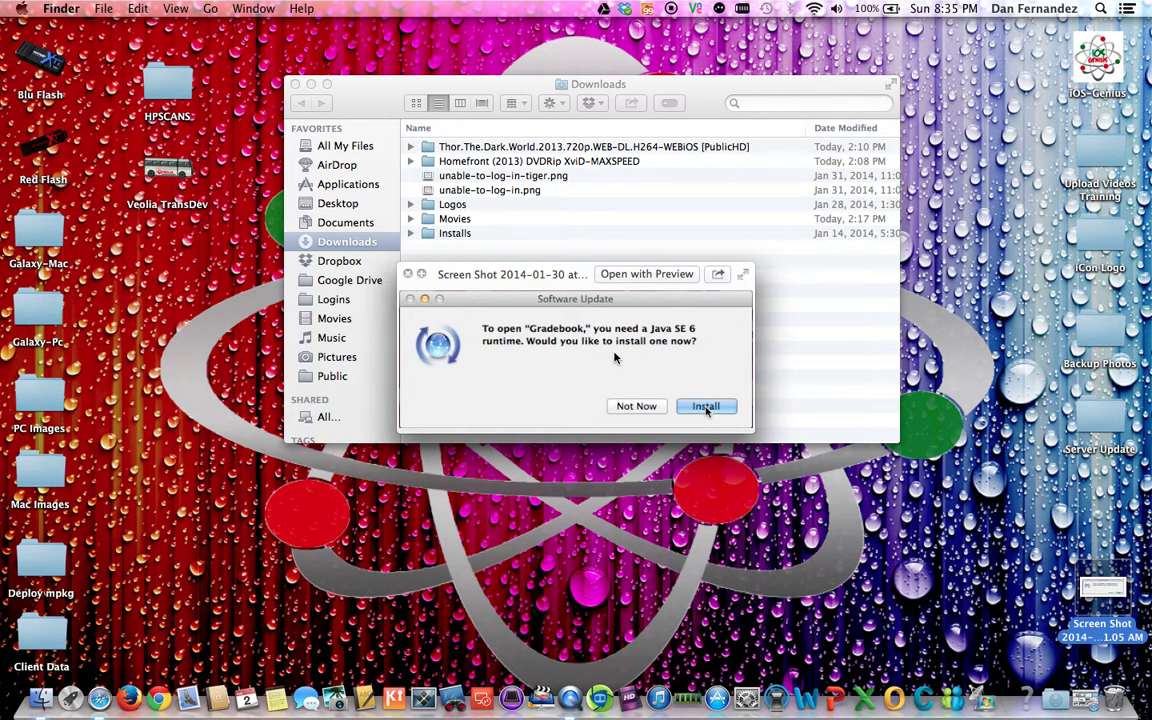
right_click(99, 698)
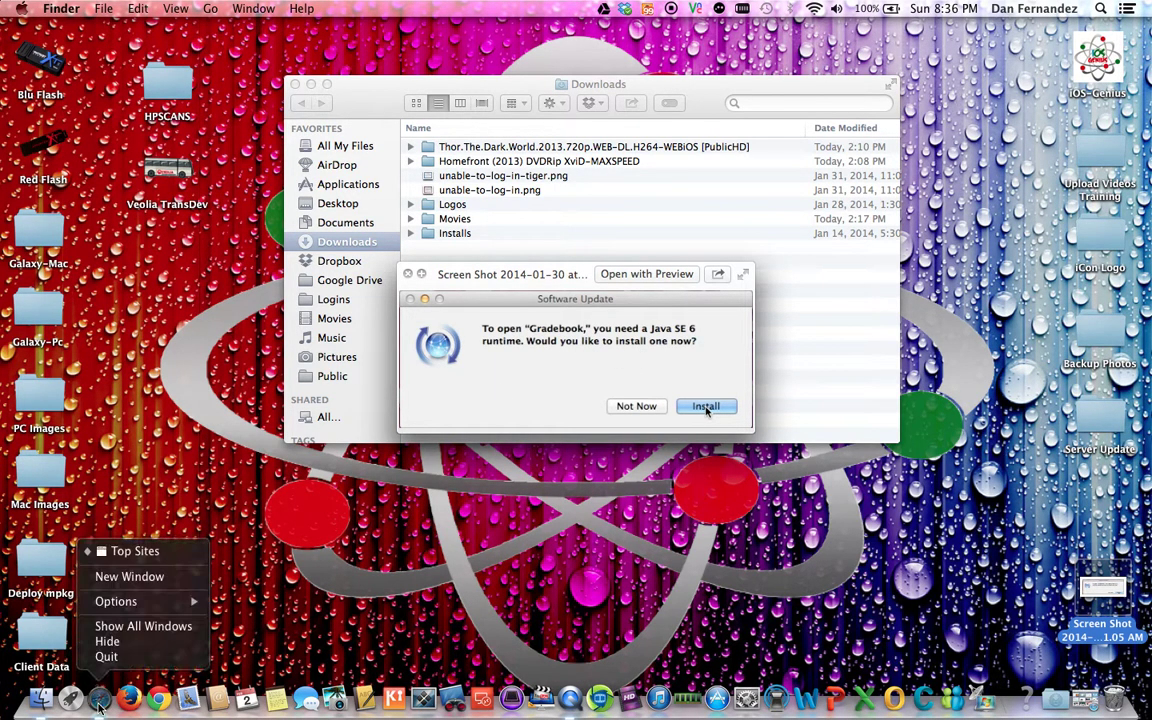
click(140, 577)
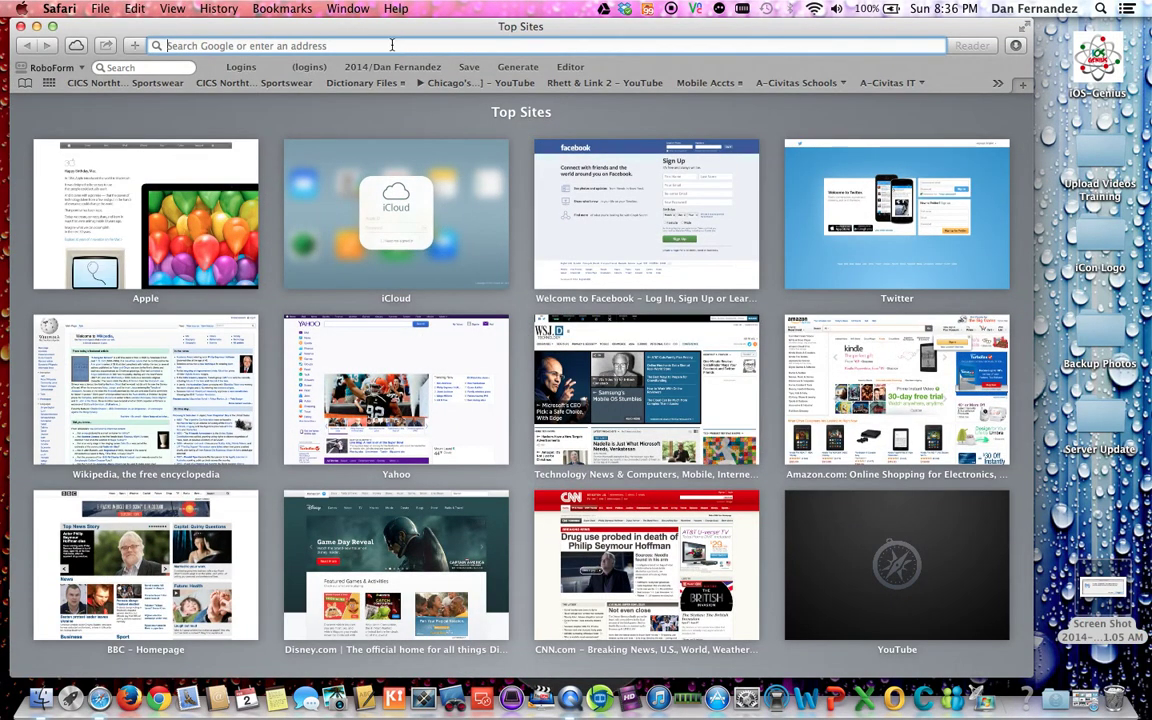
text(java.com)
key(Return)
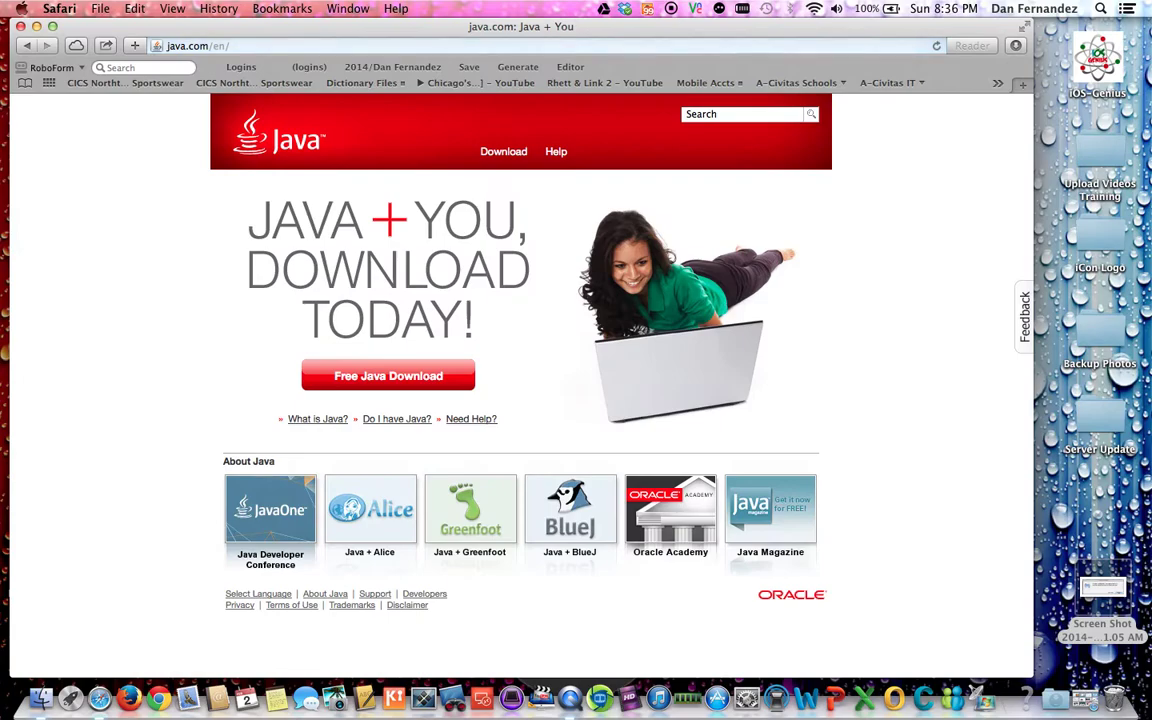
click(403, 384)
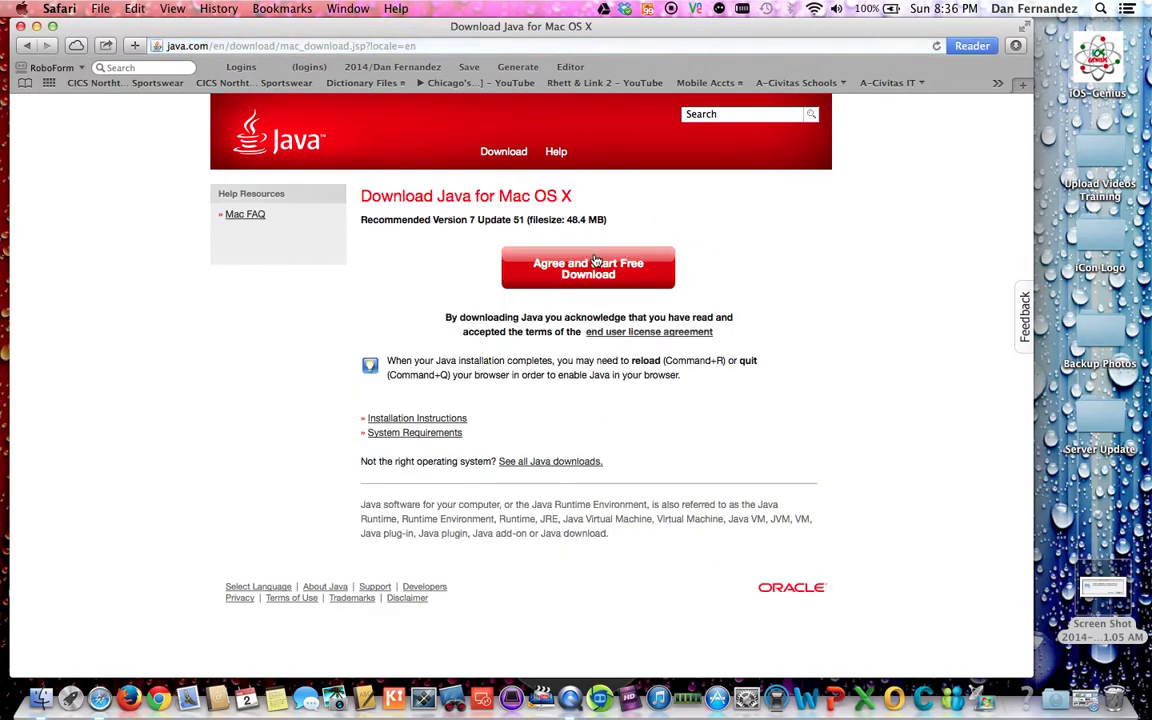
click(28, 45)
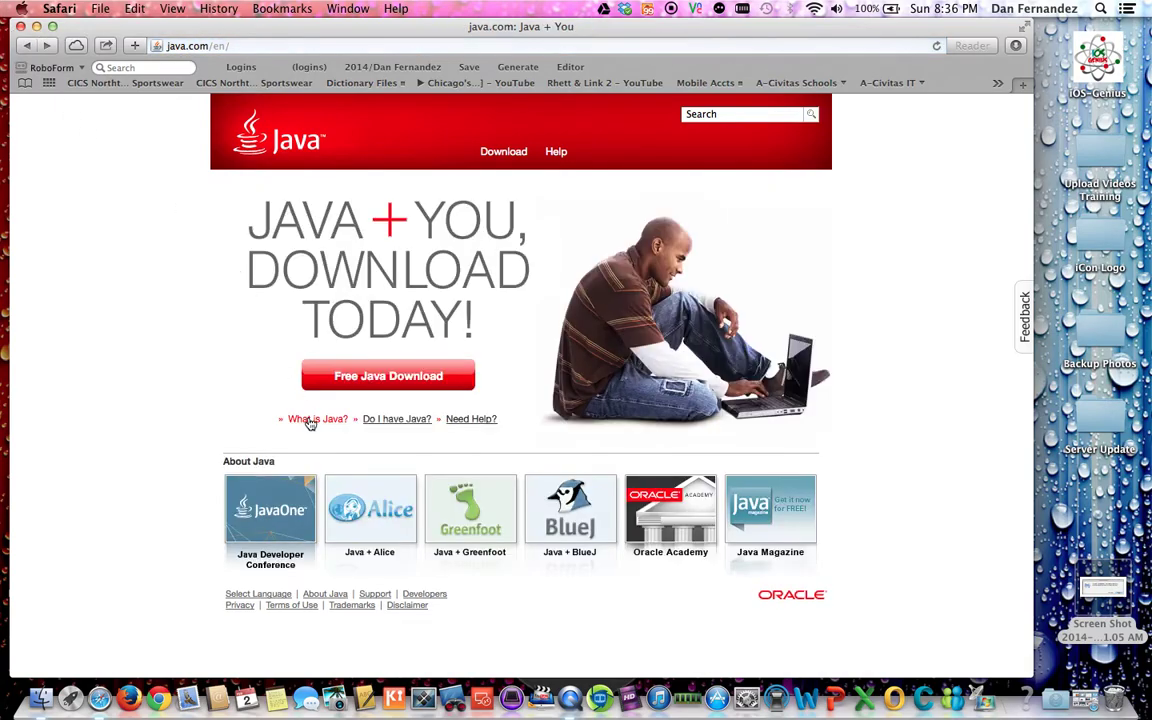
click(400, 377)
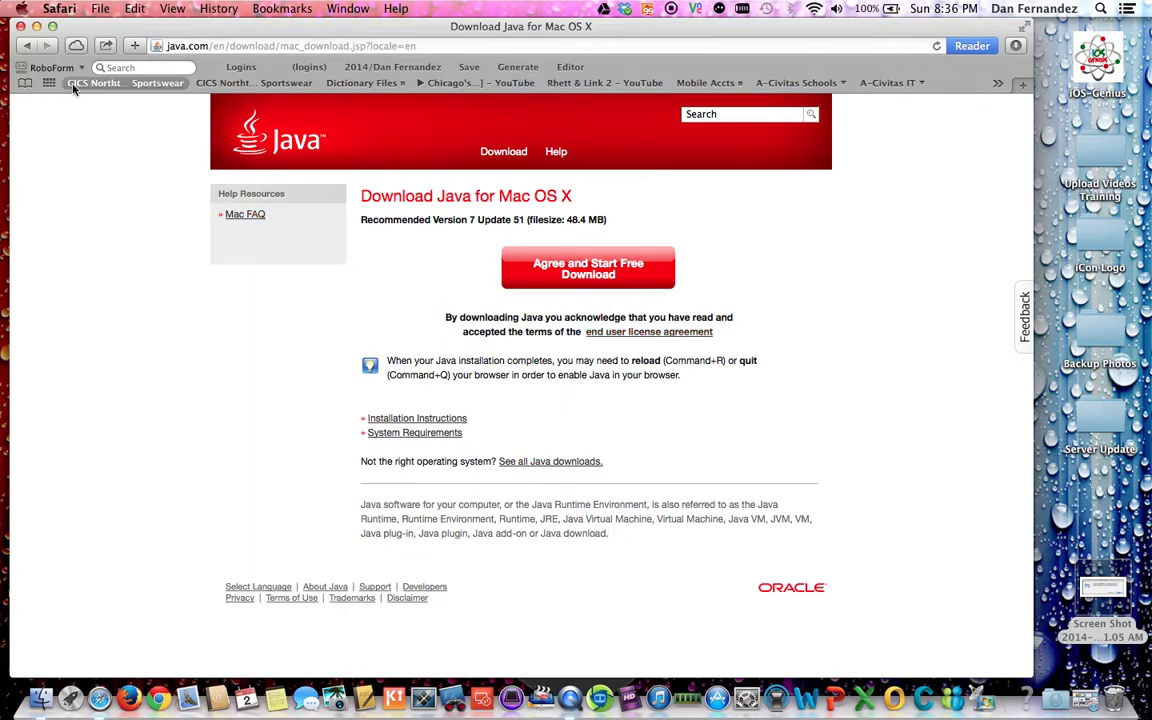
click(21, 26)
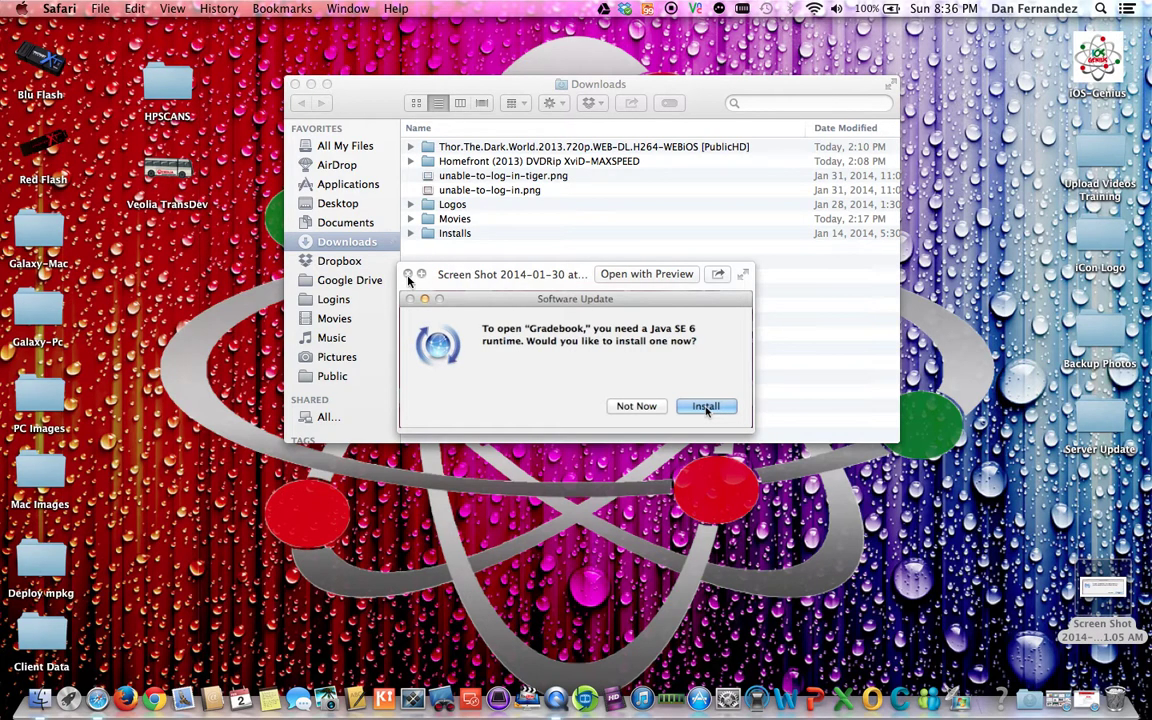
Step: Close the screenshot preview and show the Applications folder, where Gradebook is listed
click(365, 247)
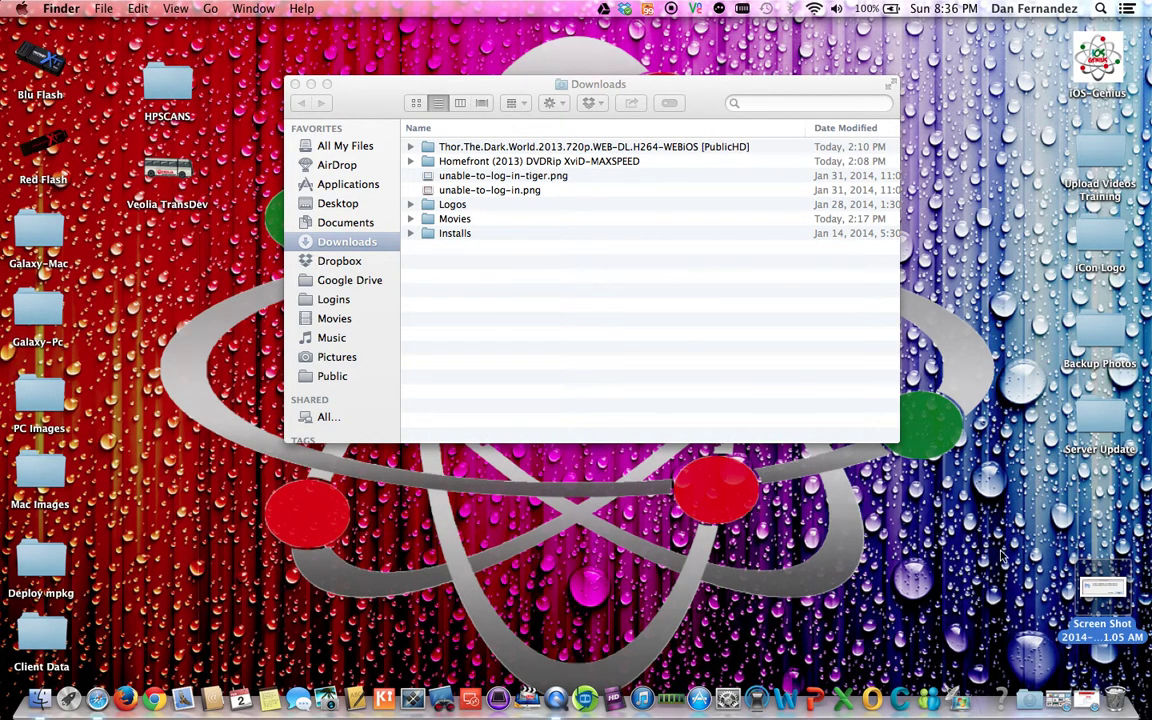
click(1033, 702)
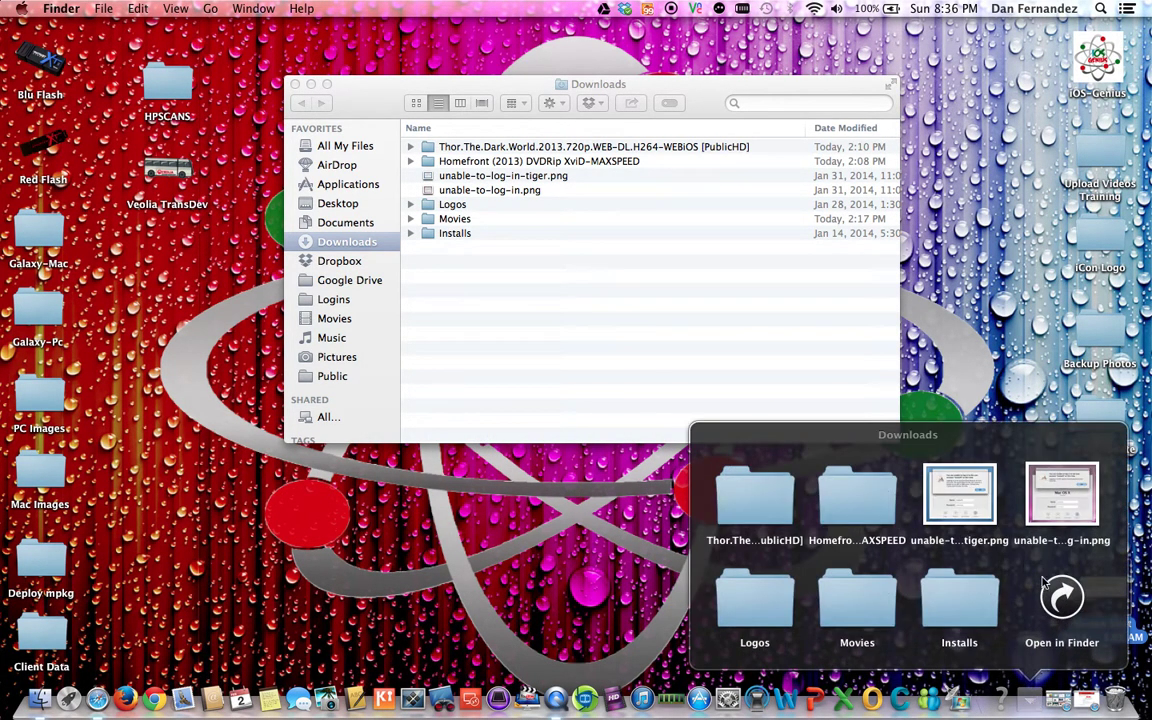
key(Escape)
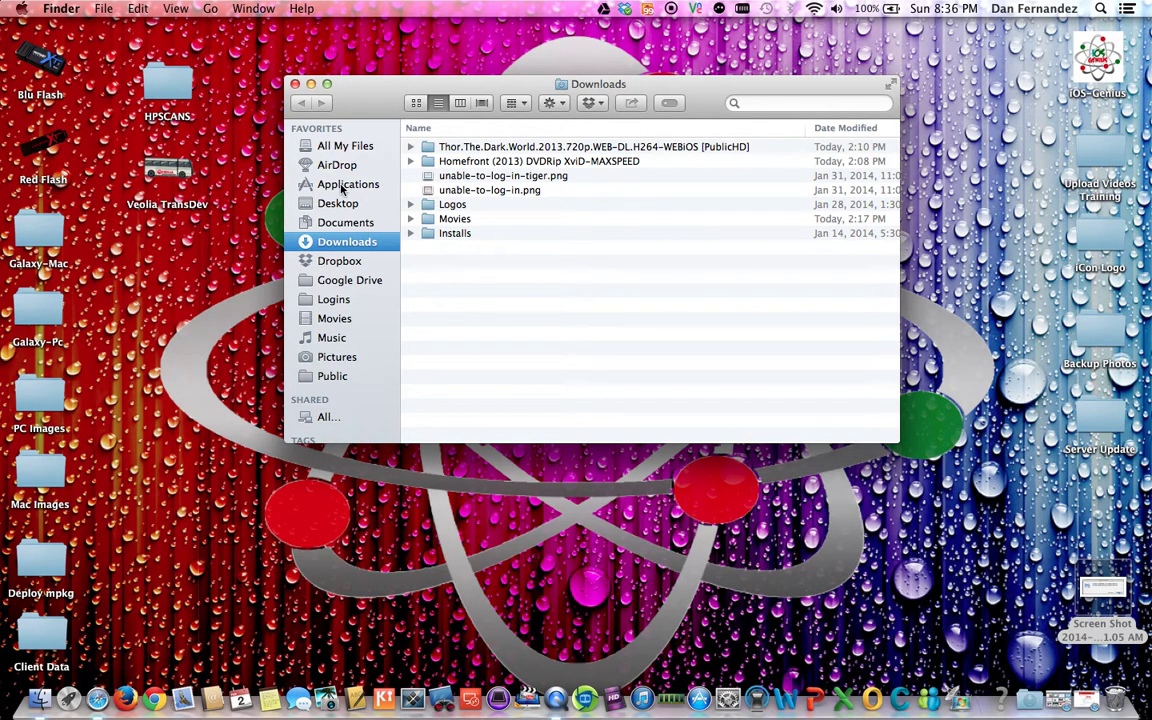
click(338, 185)
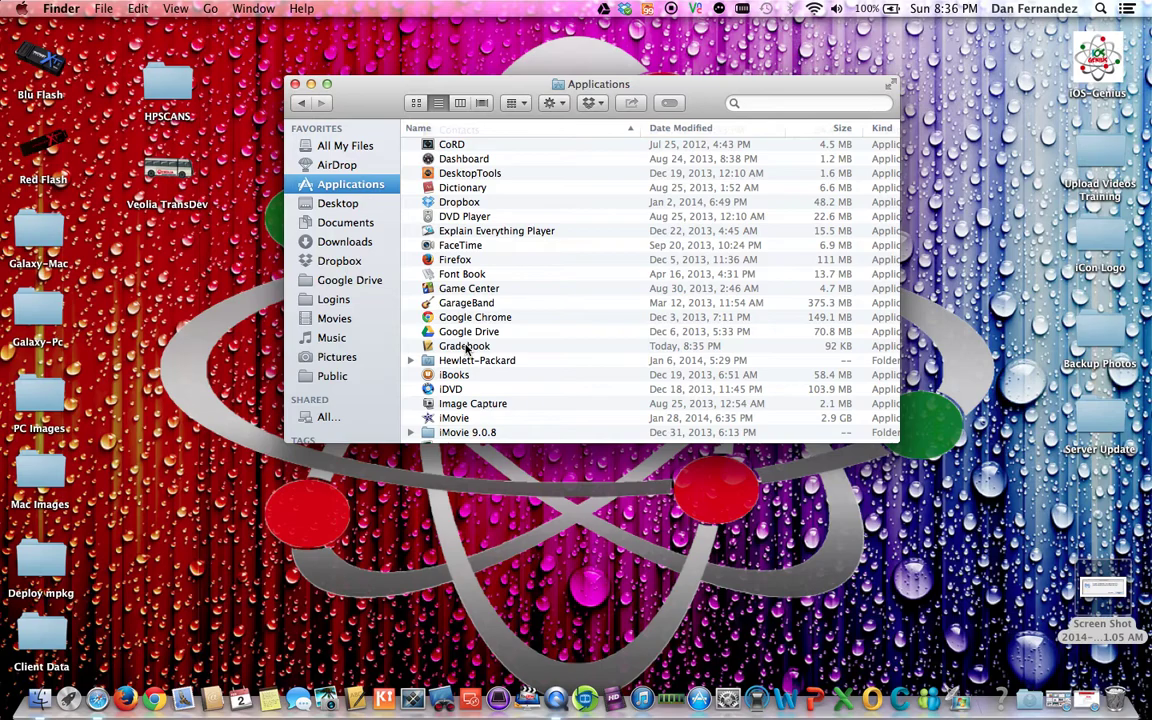
Step: Try launching Gradebook, which brings up a damaged-app warning, and close the Applications window
double_click(466, 346)
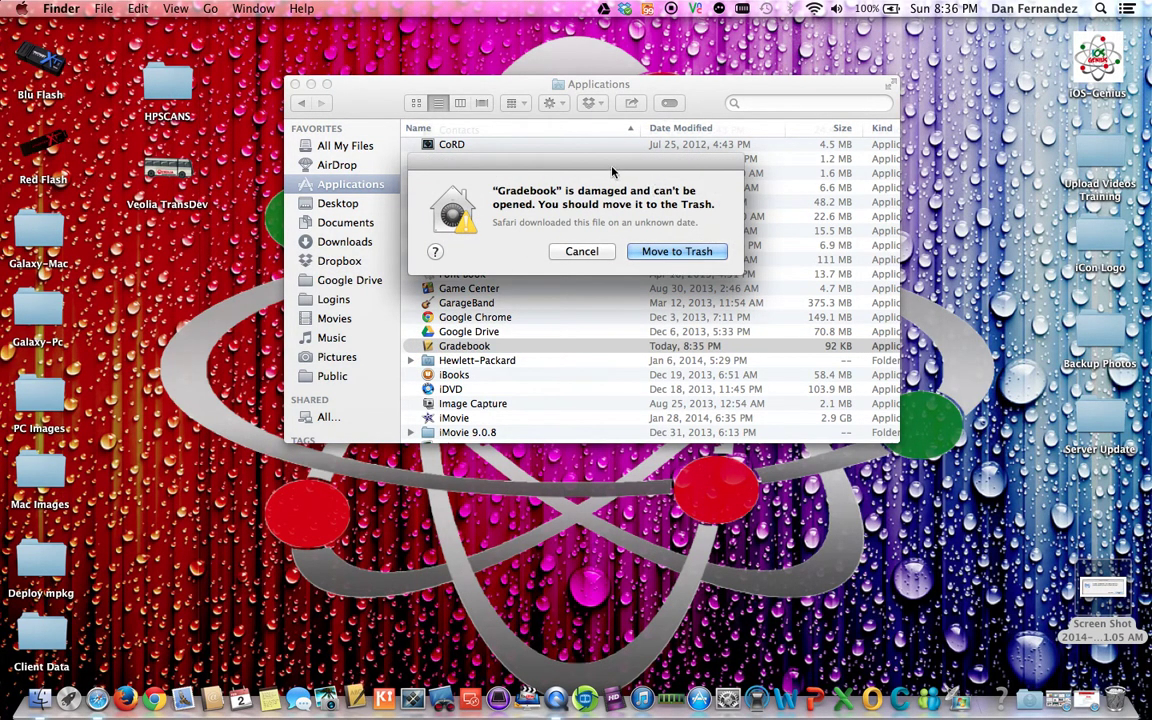
drag(612, 170, 607, 140)
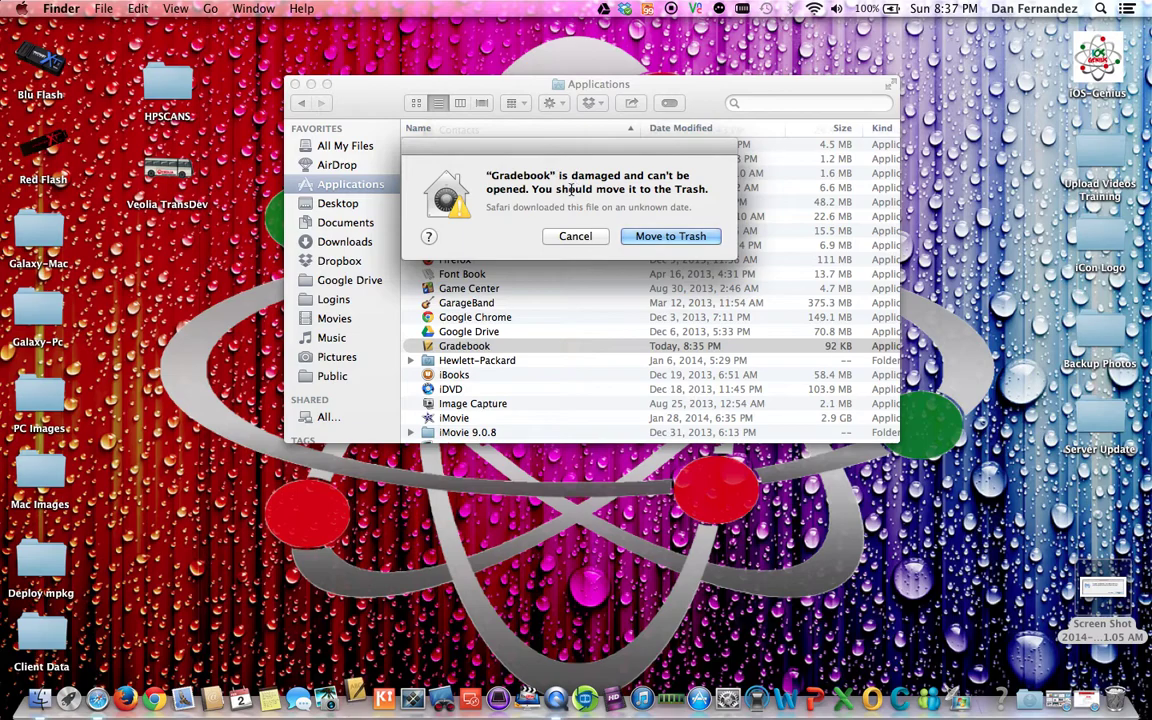
click(295, 84)
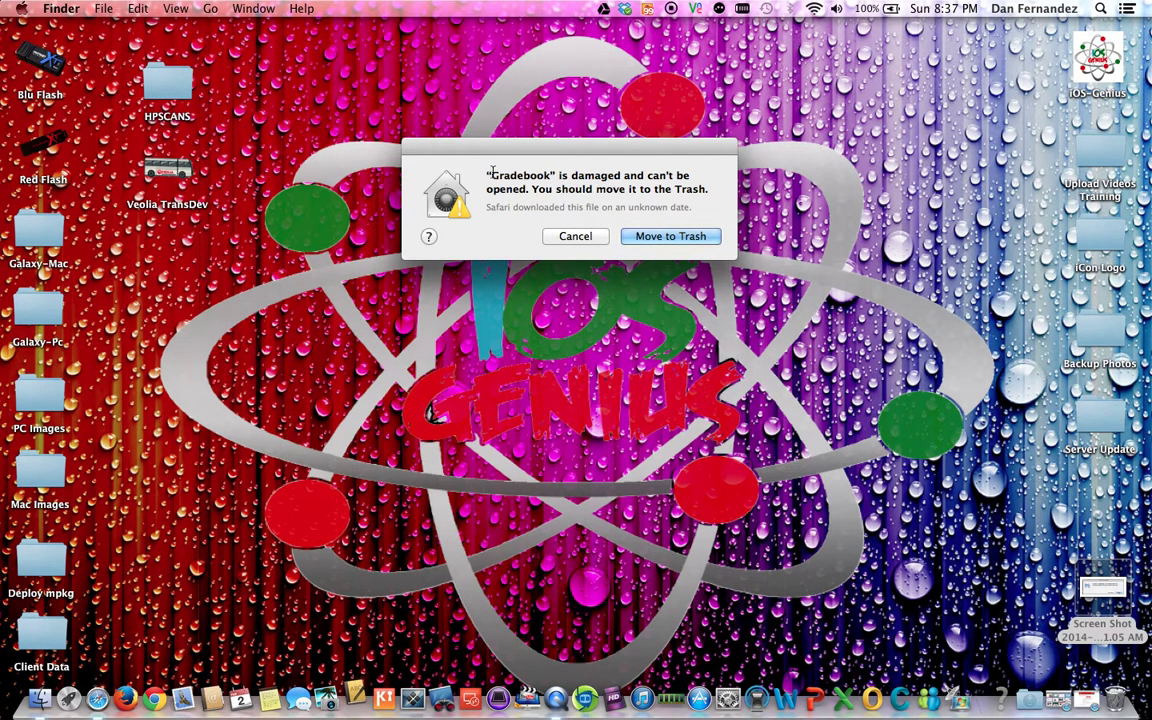
drag(480, 176, 698, 184)
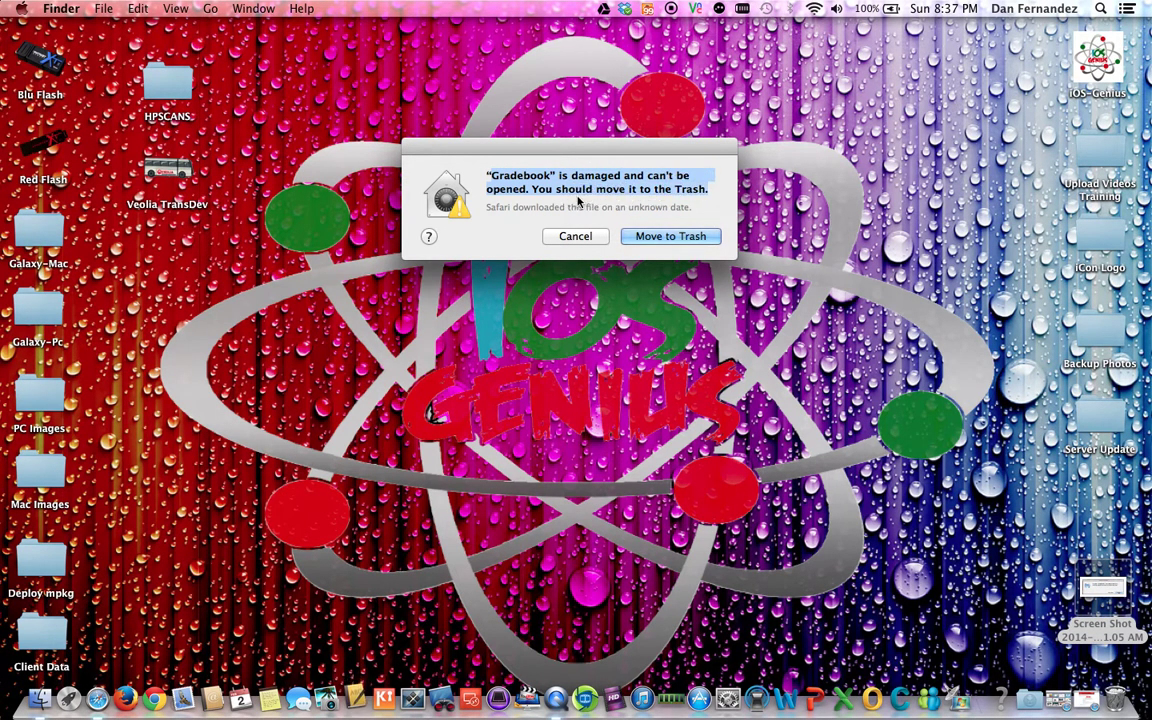
click(355, 590)
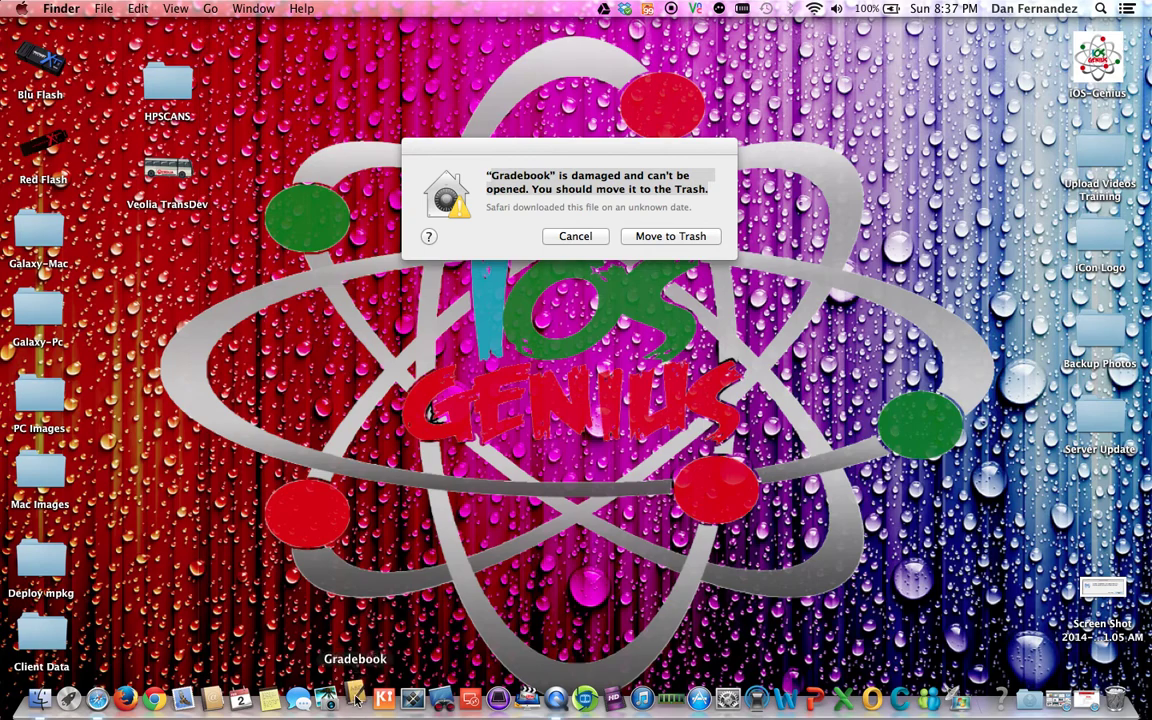
Step: Reopen Applications in a new Finder window, select Gradebook, and move it to the Trash
click(37, 700)
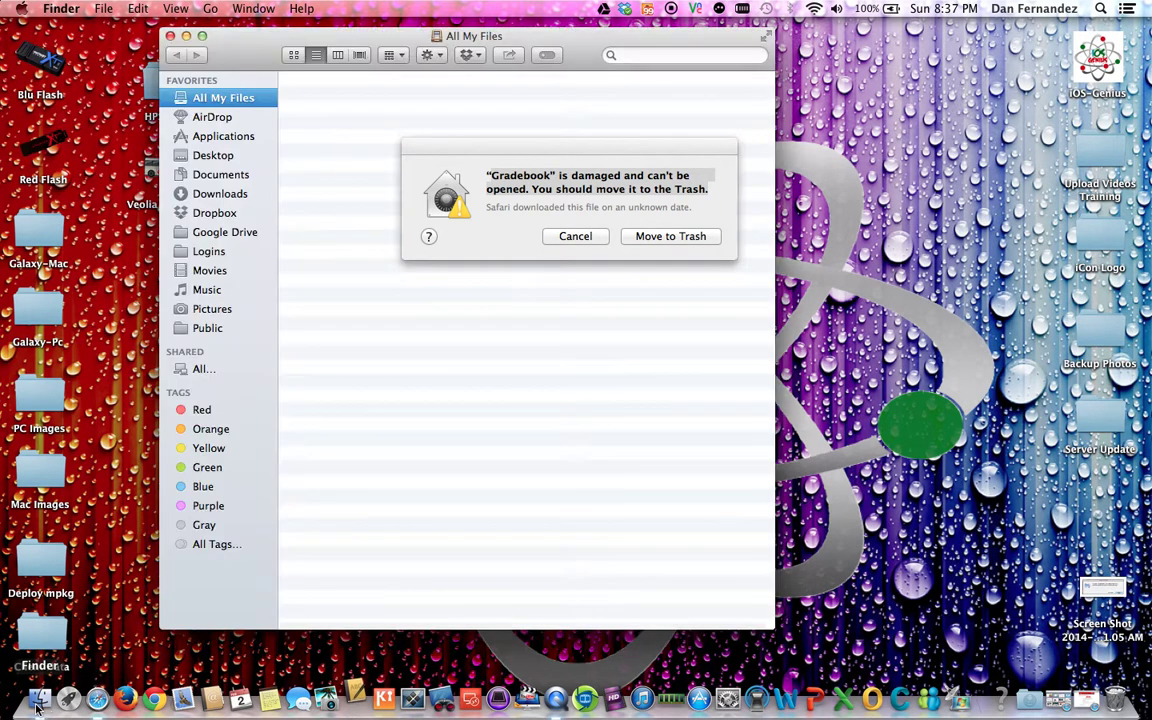
click(225, 138)
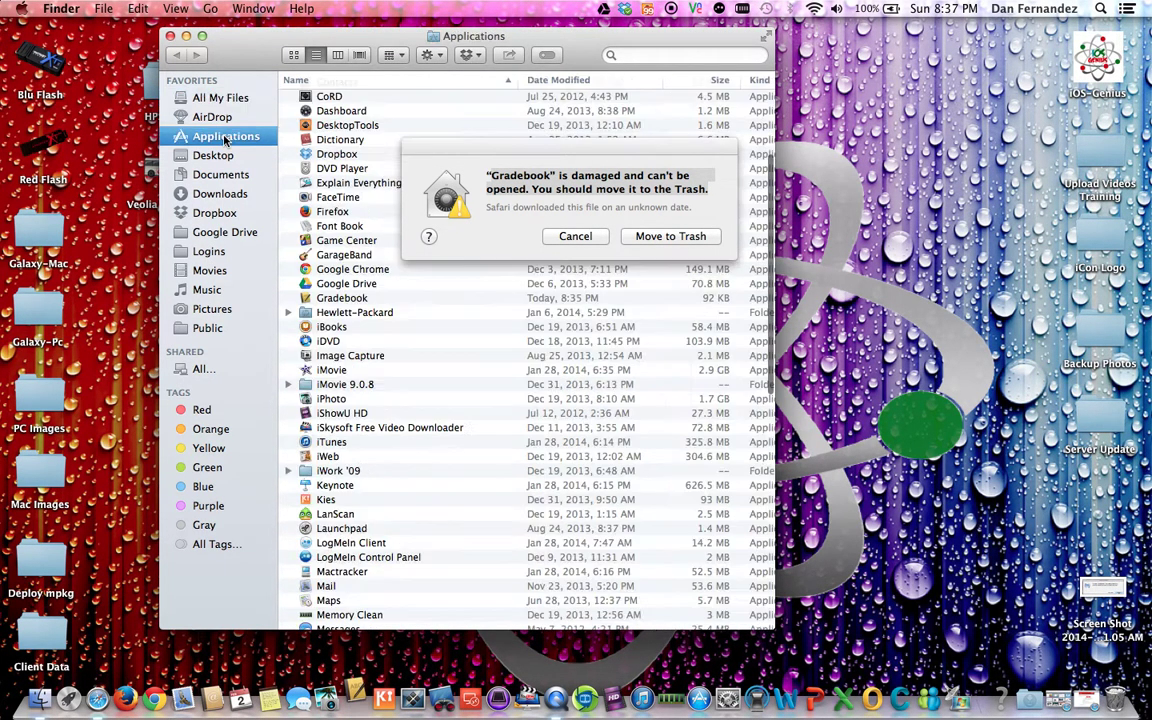
click(340, 300)
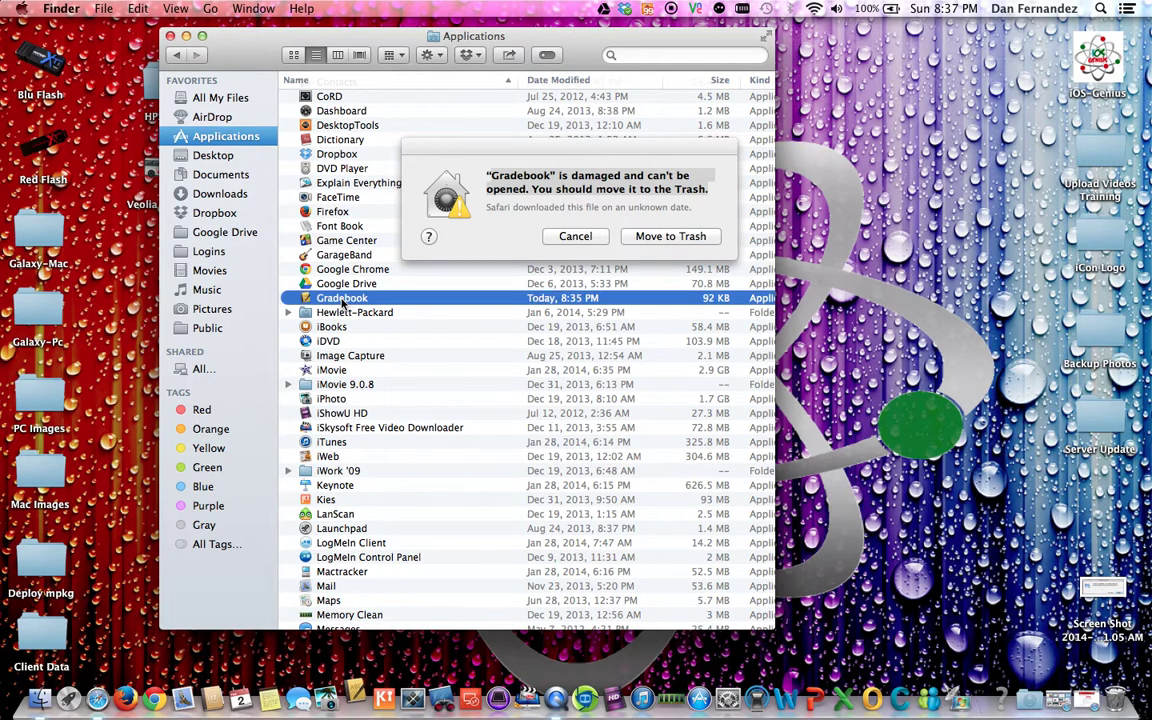
drag(520, 150, 860, 153)
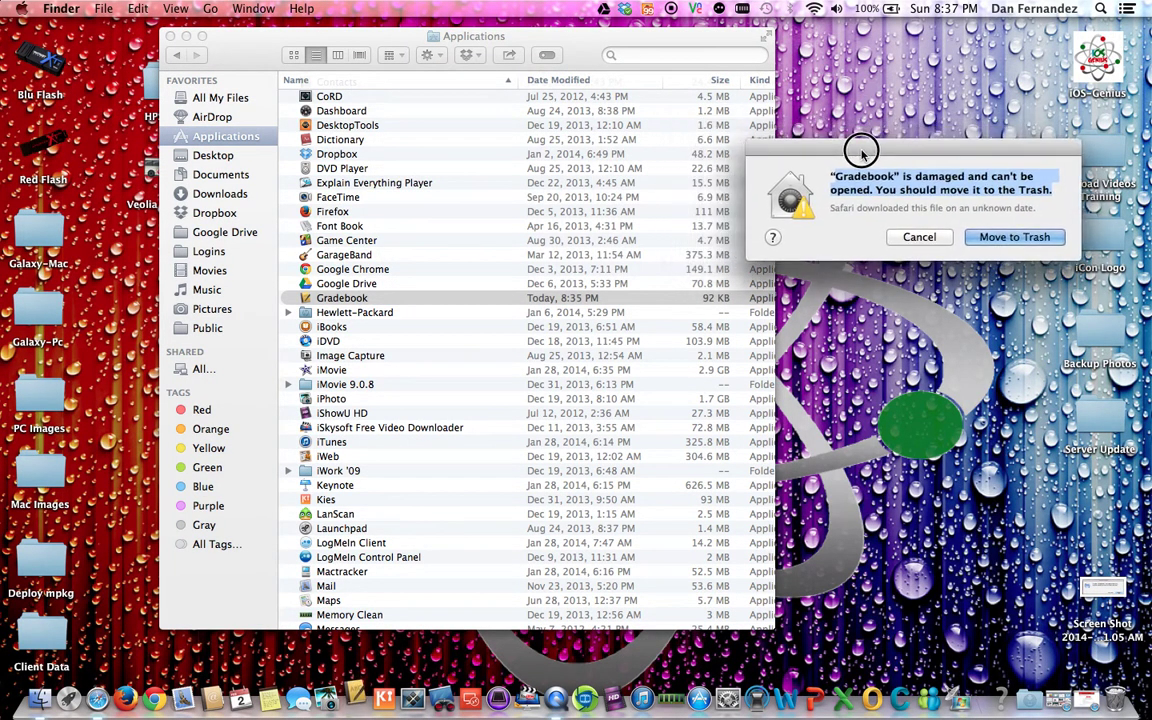
click(1013, 238)
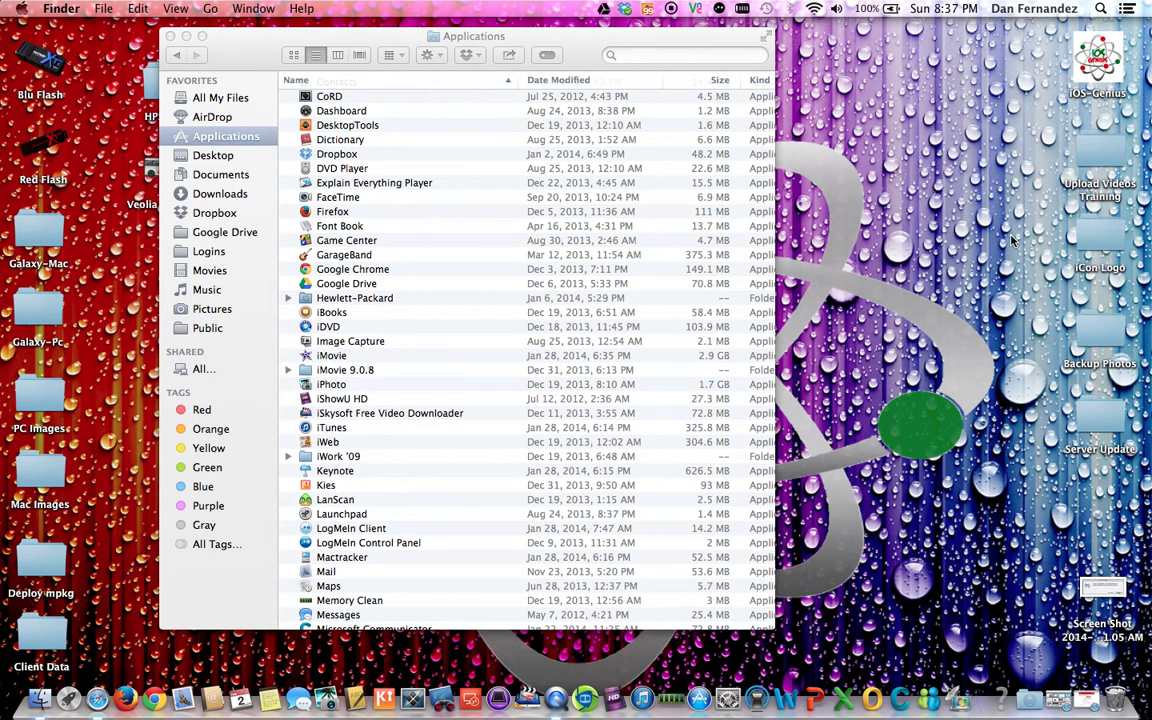
Step: Try launching the Gradebook Dock icon, then remove it from the Dock via Options
click(357, 696)
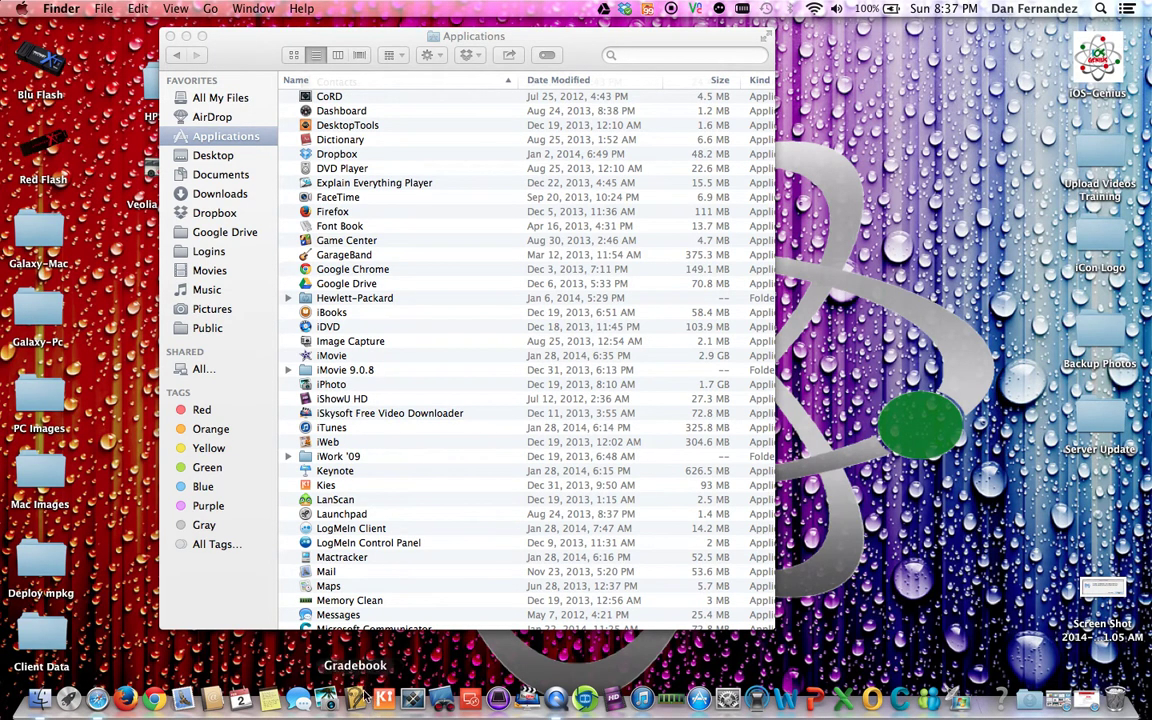
click(345, 270)
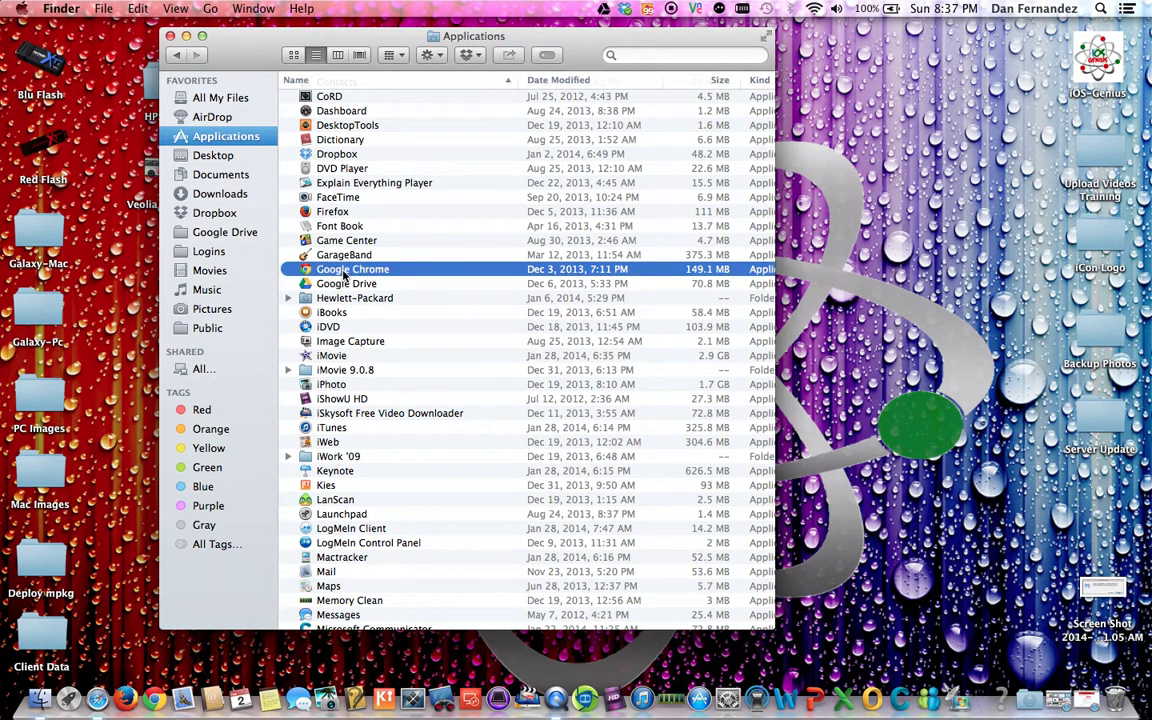
click(357, 698)
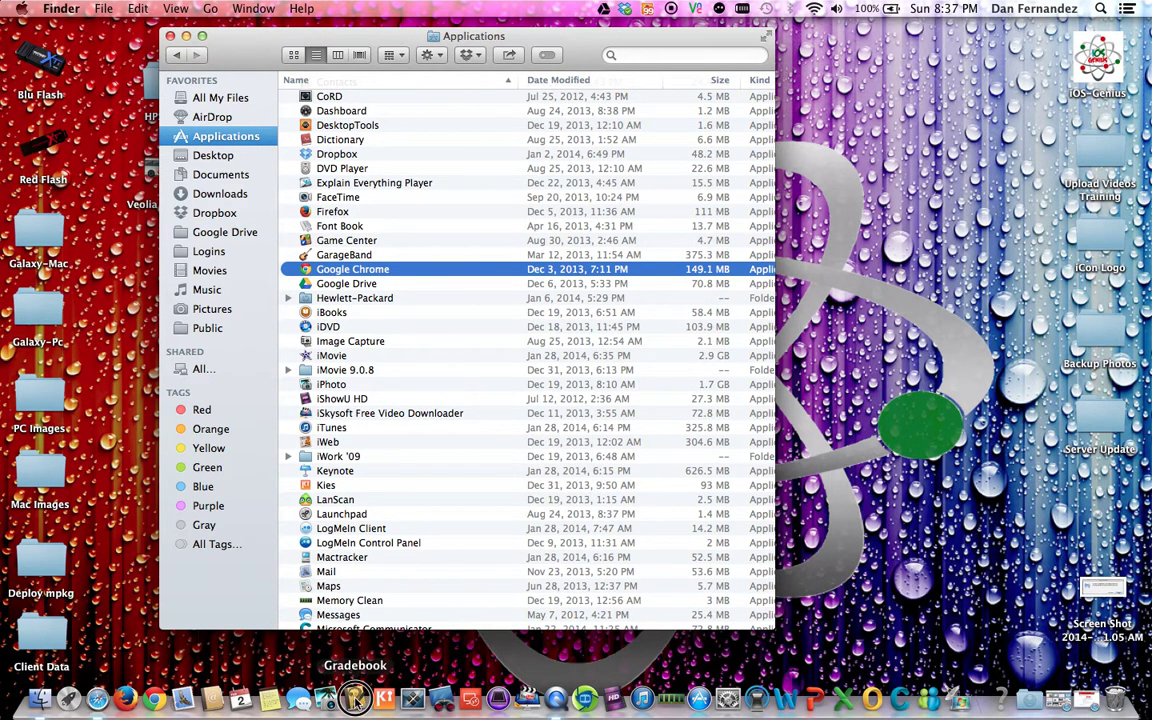
right_click(355, 698)
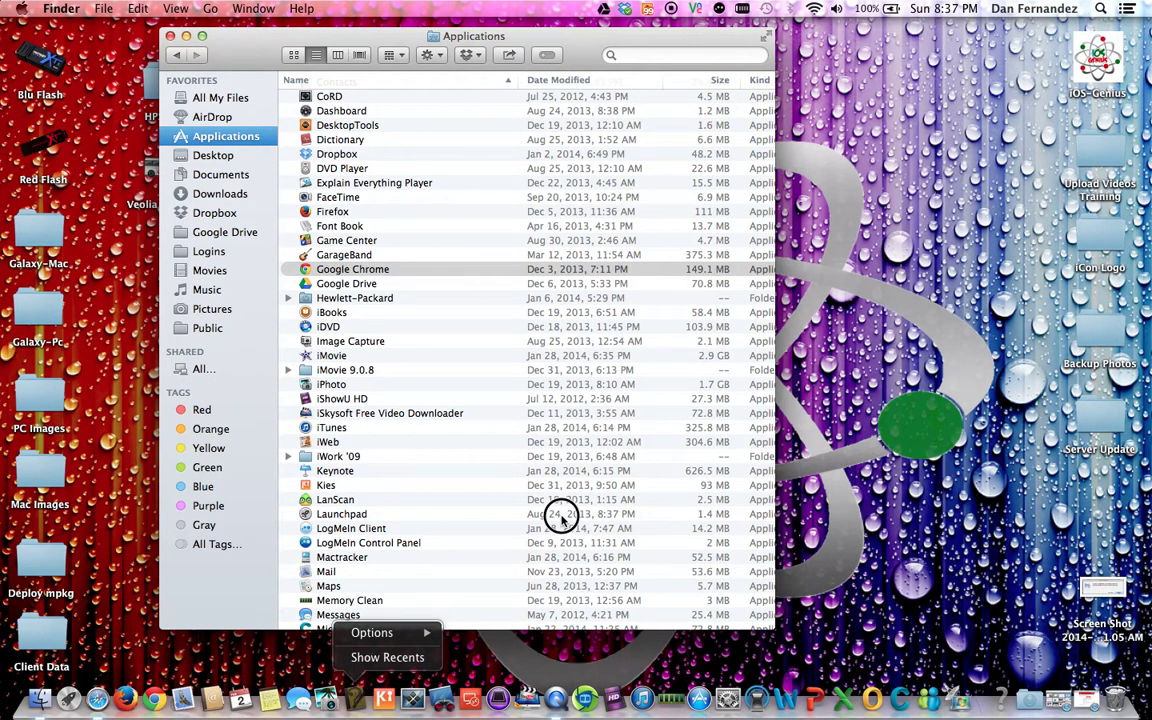
click(207, 663)
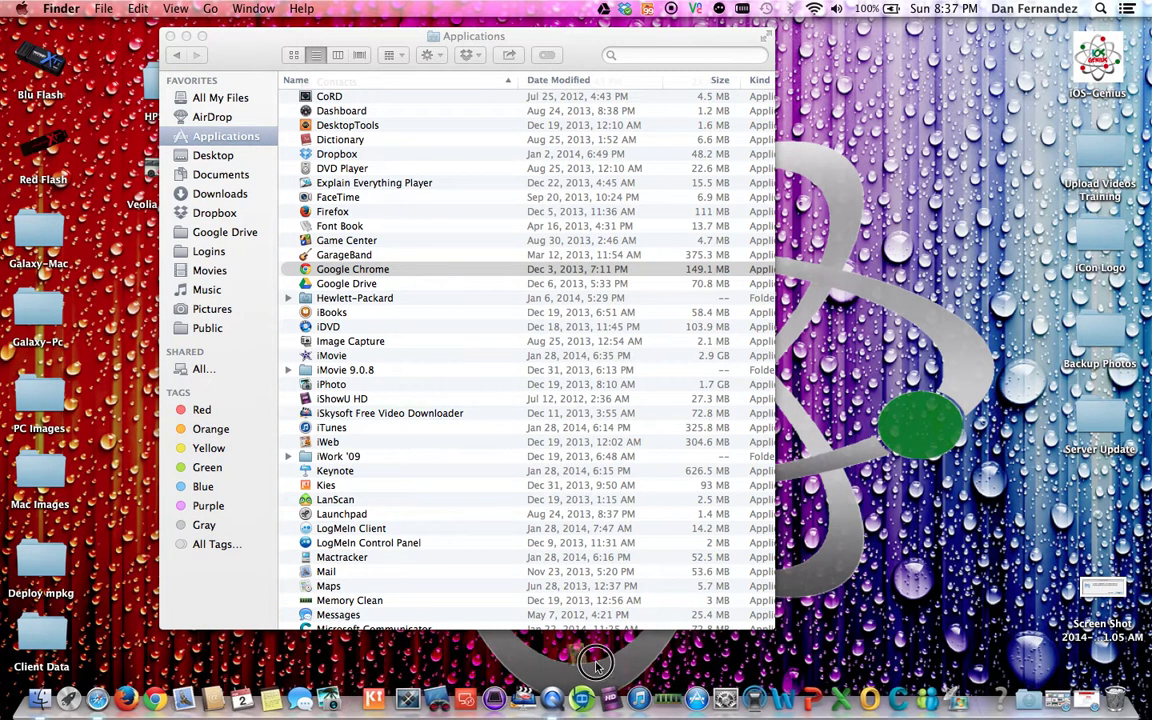
Step: Drag the leftover item off the Dock and bring the Applications window back to front
click(866, 258)
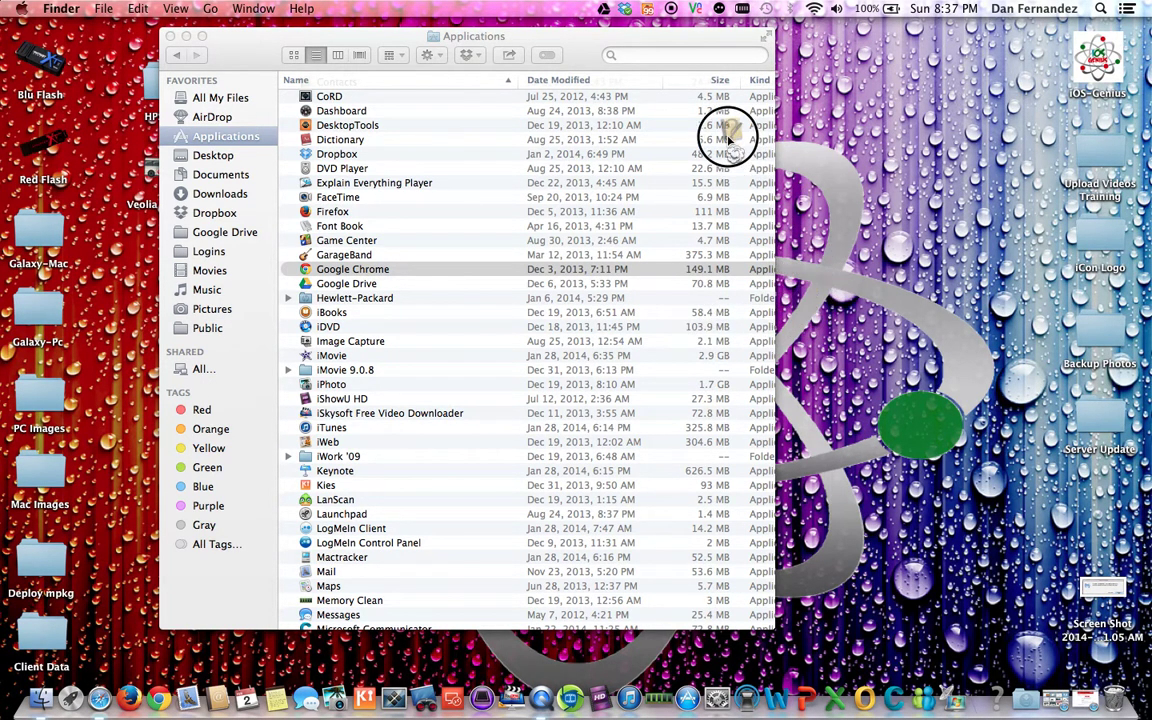
drag(728, 140, 560, 37)
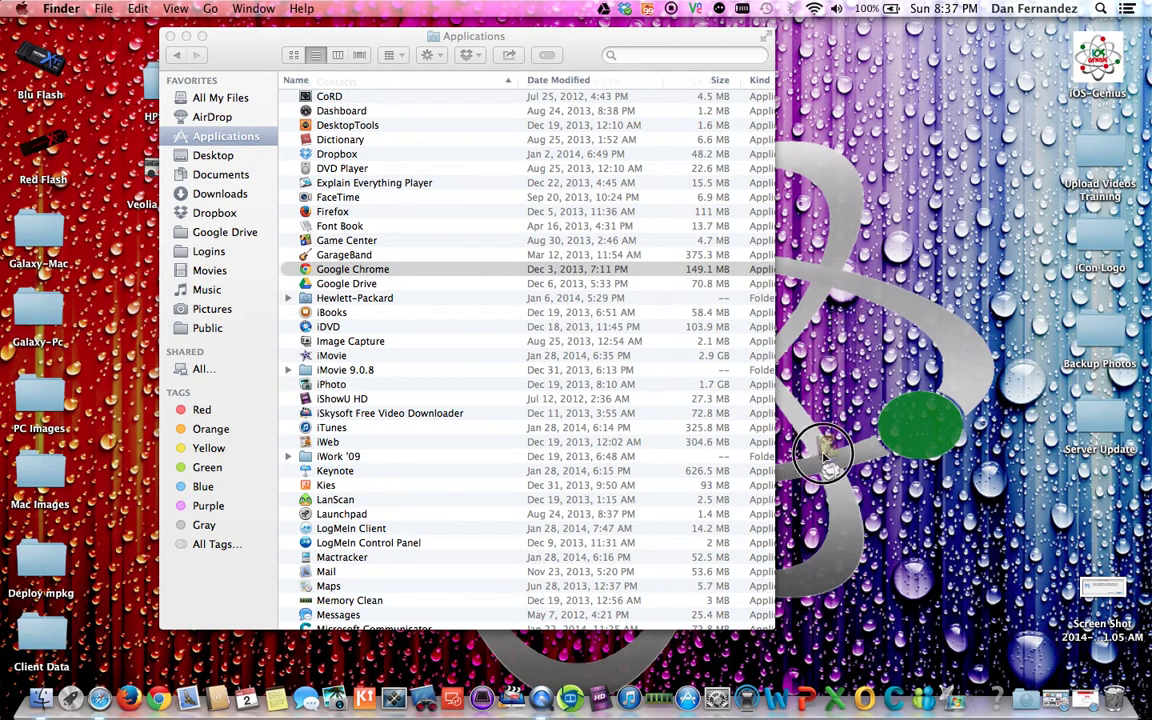
drag(740, 410, 1116, 703)
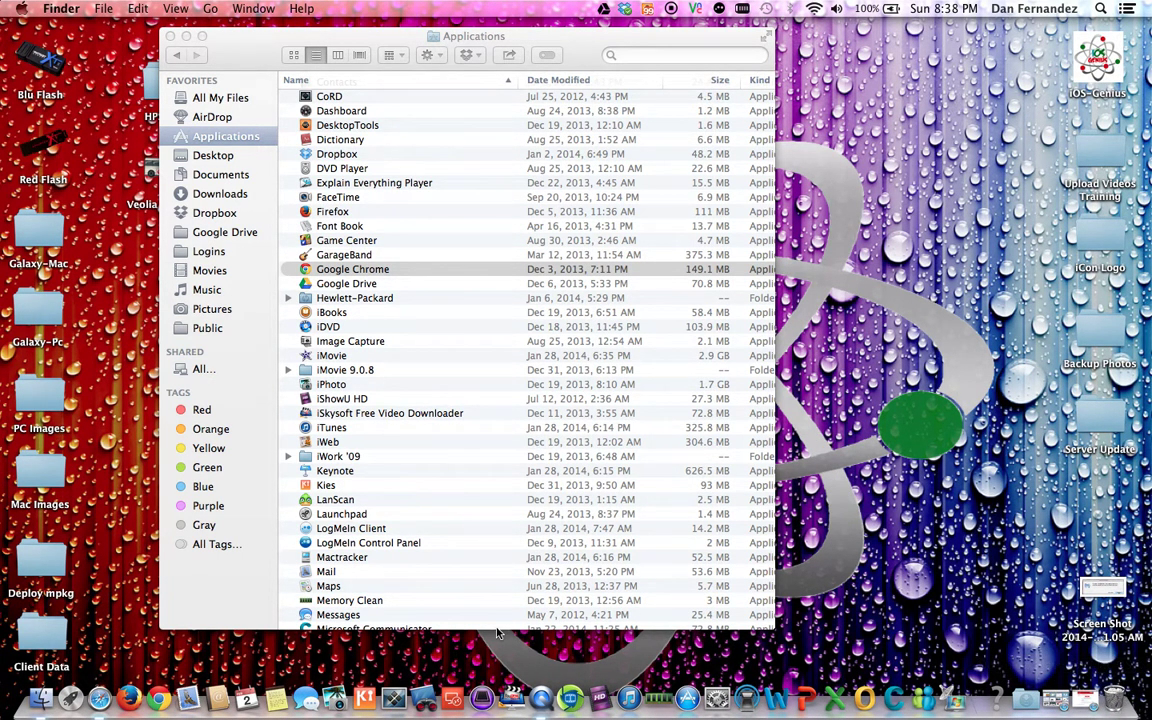
click(218, 49)
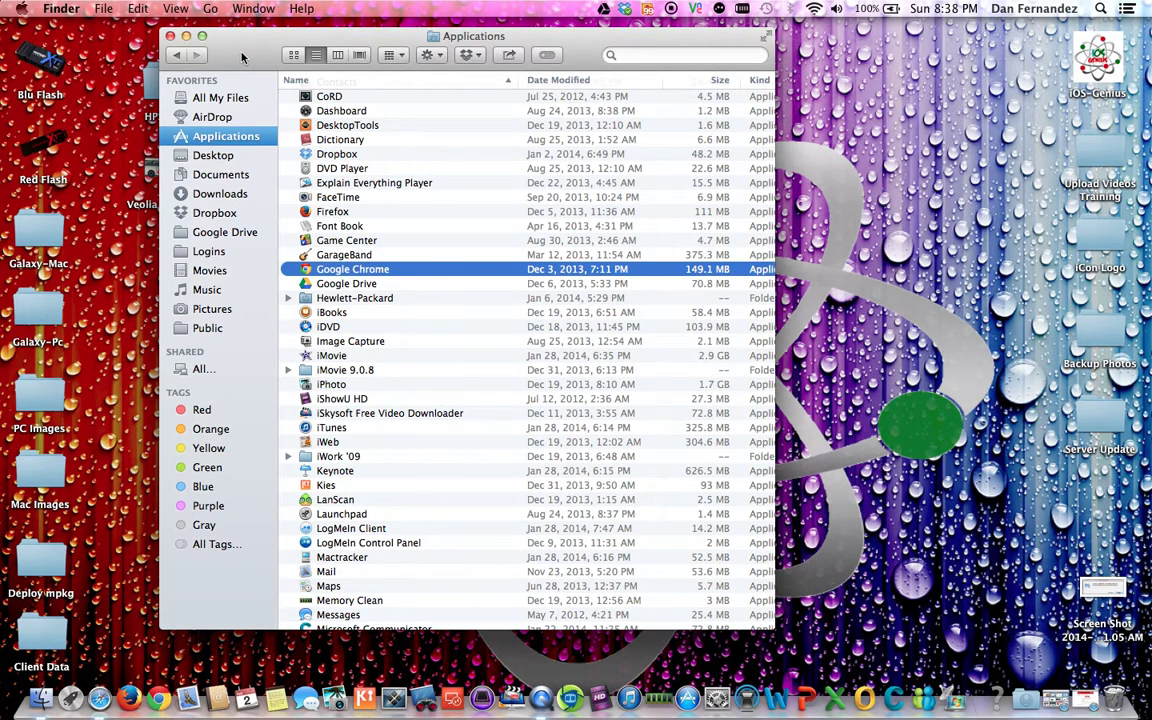
Step: Close the Applications window and open Security & Privacy in System Preferences
click(170, 36)
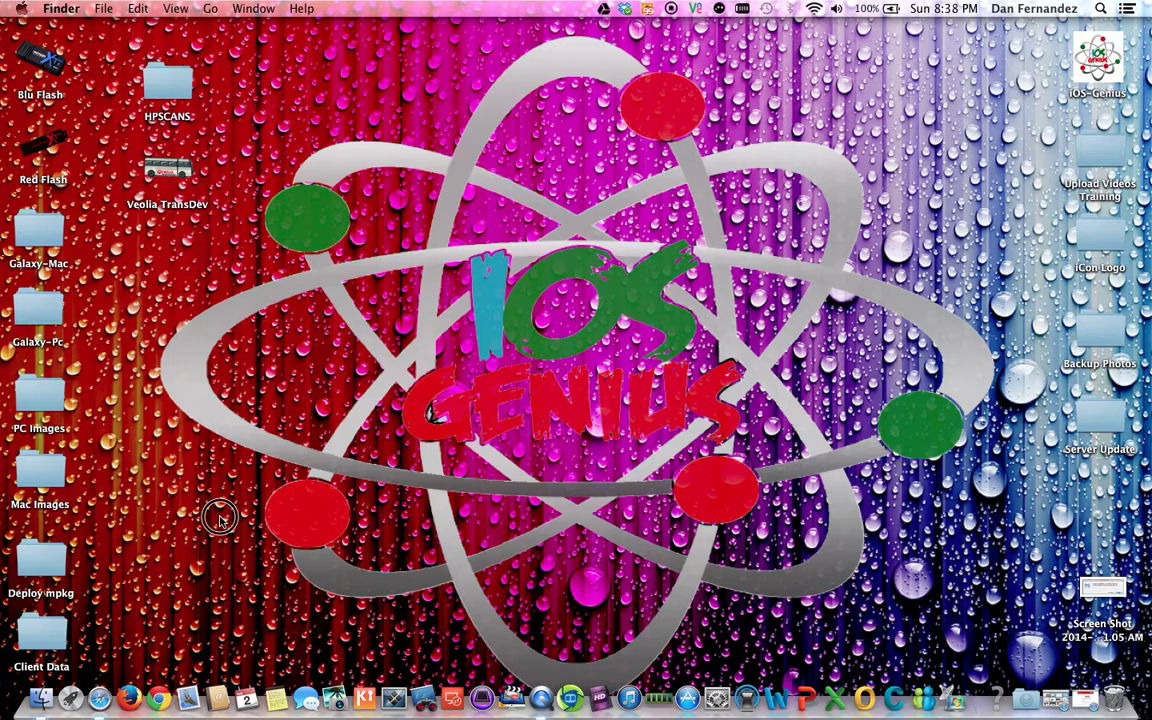
click(716, 695)
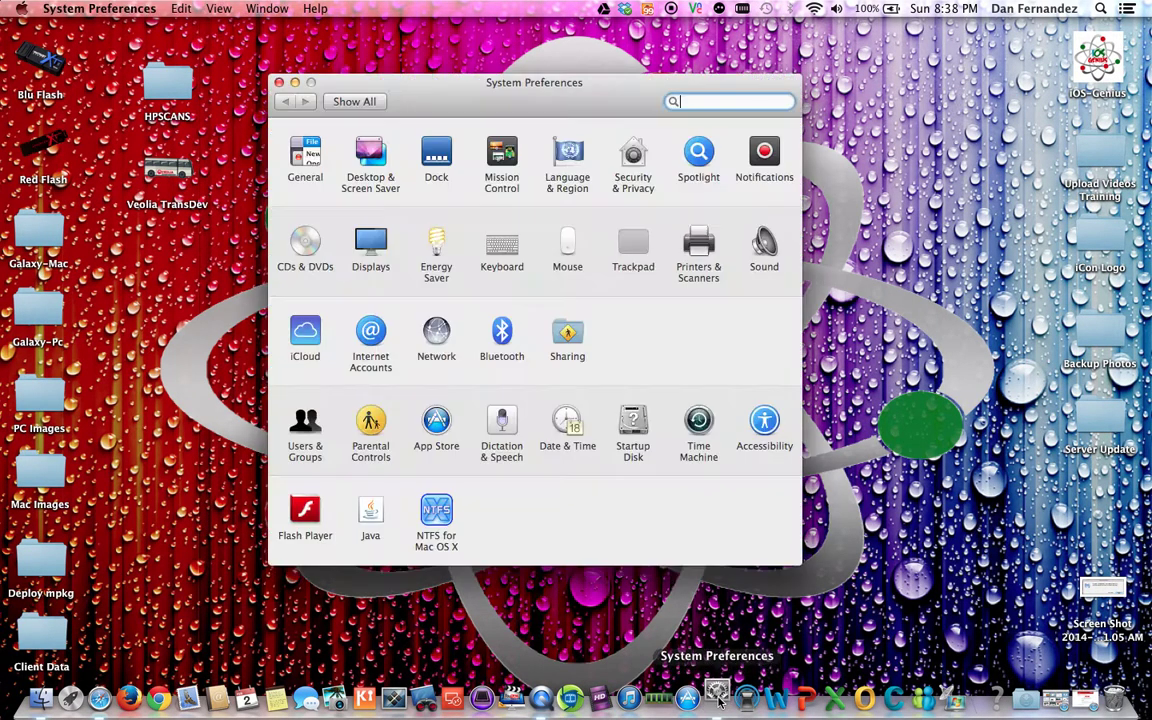
click(634, 158)
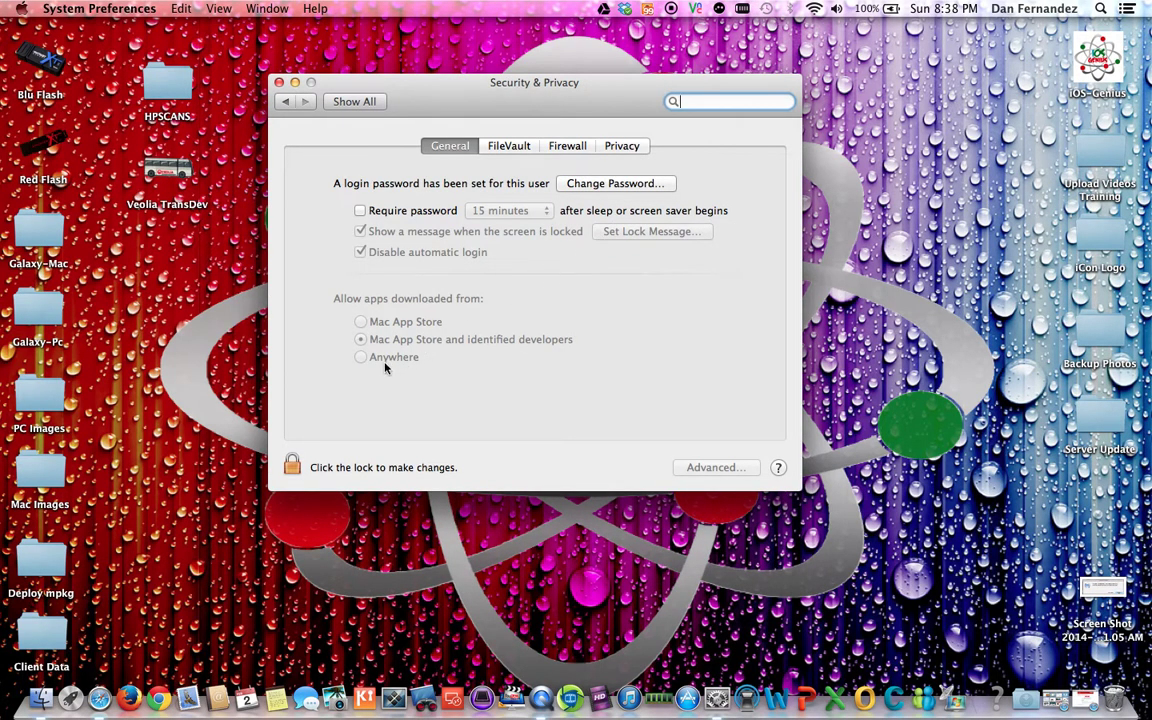
Step: Unlock the settings with the admin password and choose Anywhere for downloaded apps
click(292, 466)
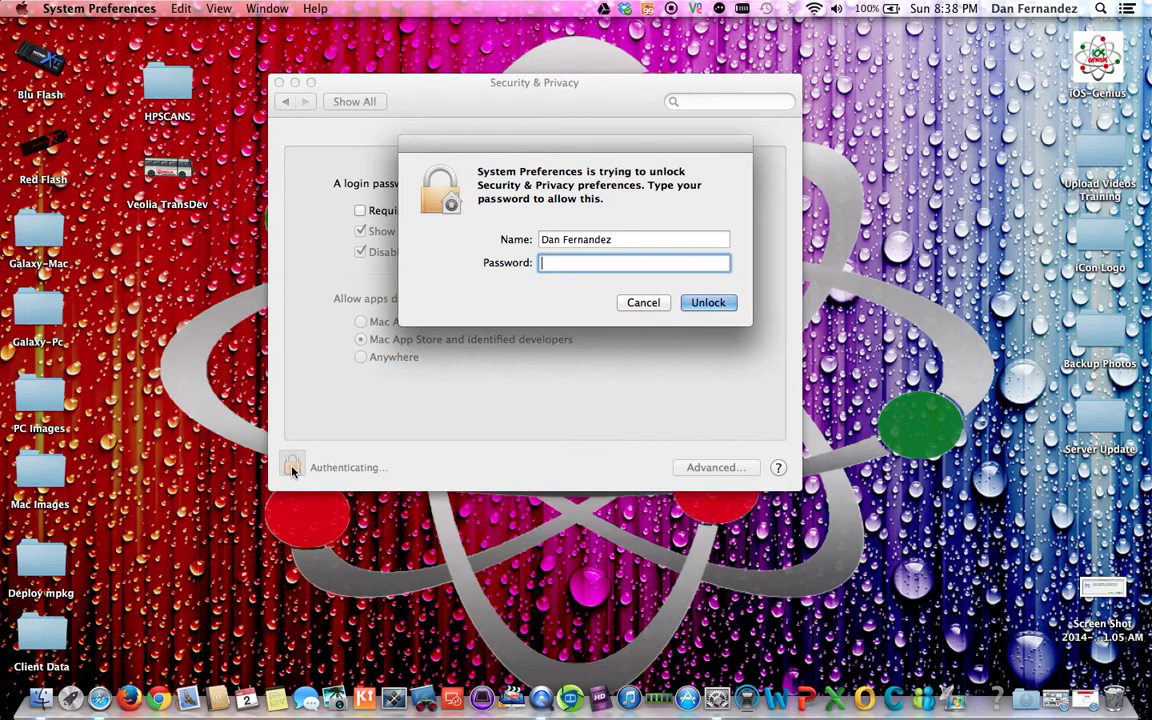
text(•••••••••)
key(Return)
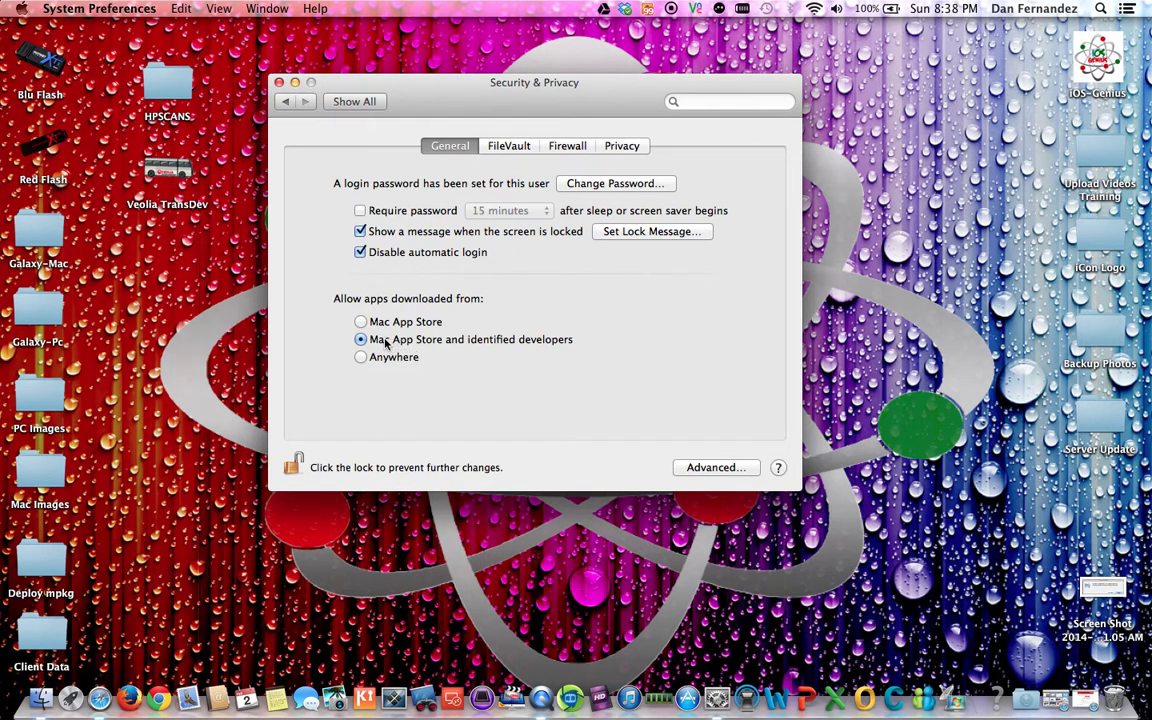
click(424, 337)
click(361, 357)
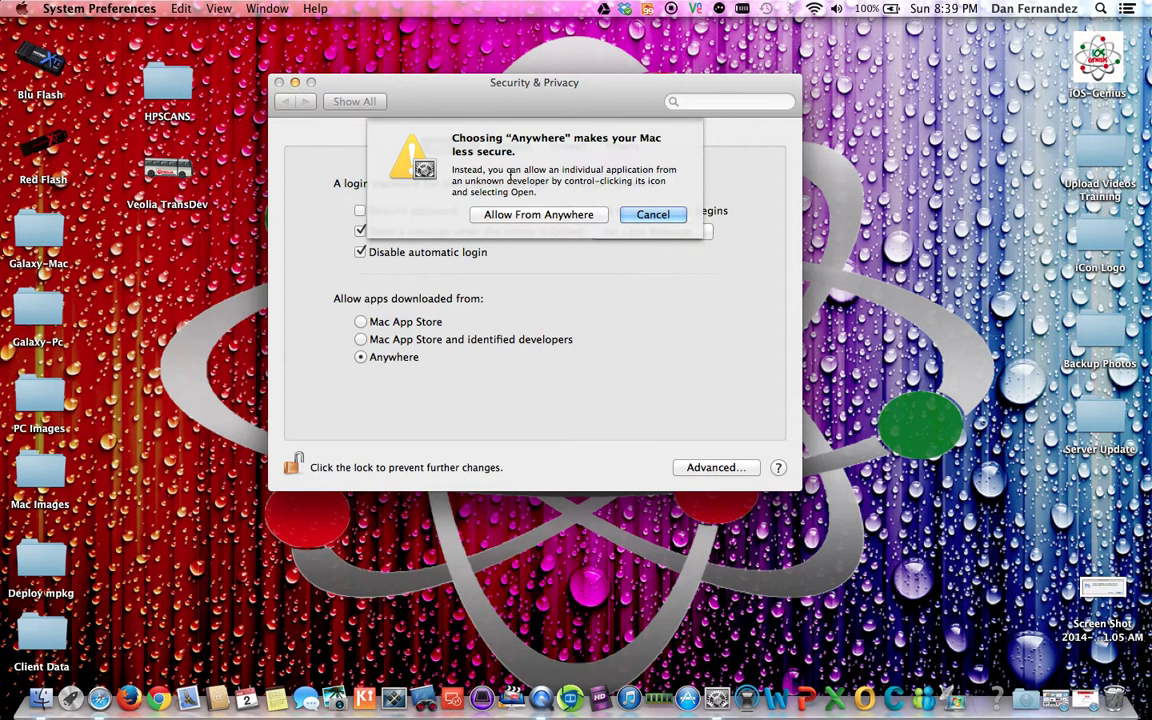
click(650, 214)
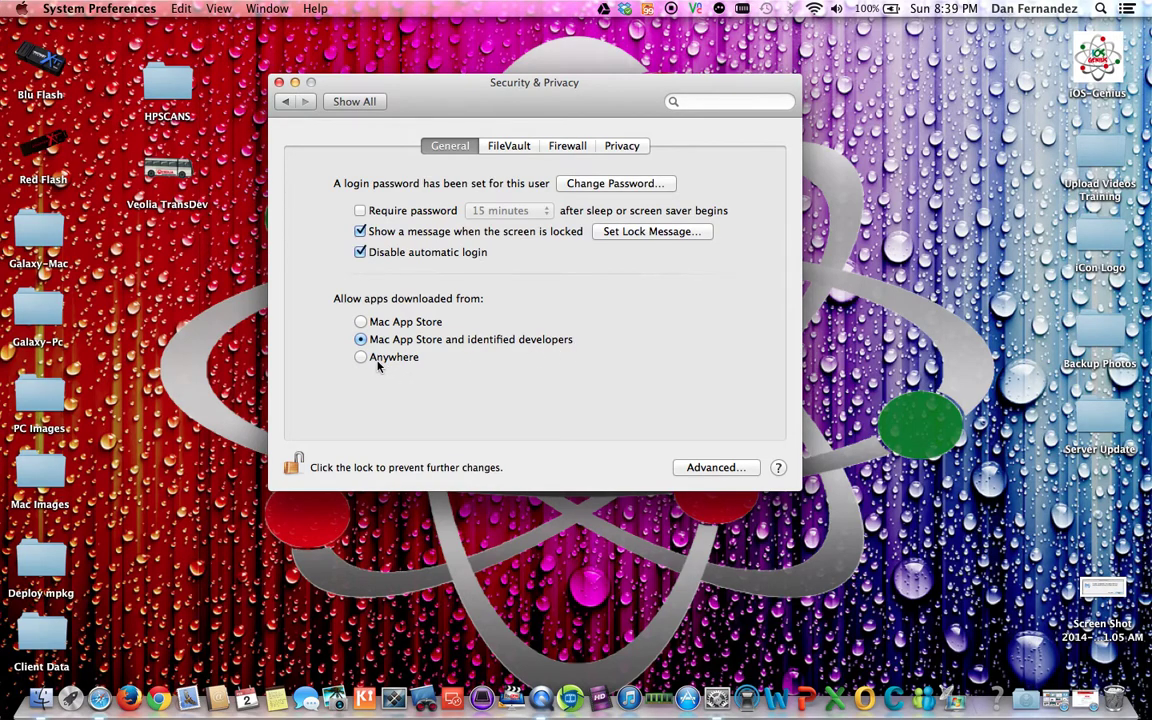
Step: Decline the Firefox open warning and confirm allowing apps downloaded from Anywhere
click(128, 700)
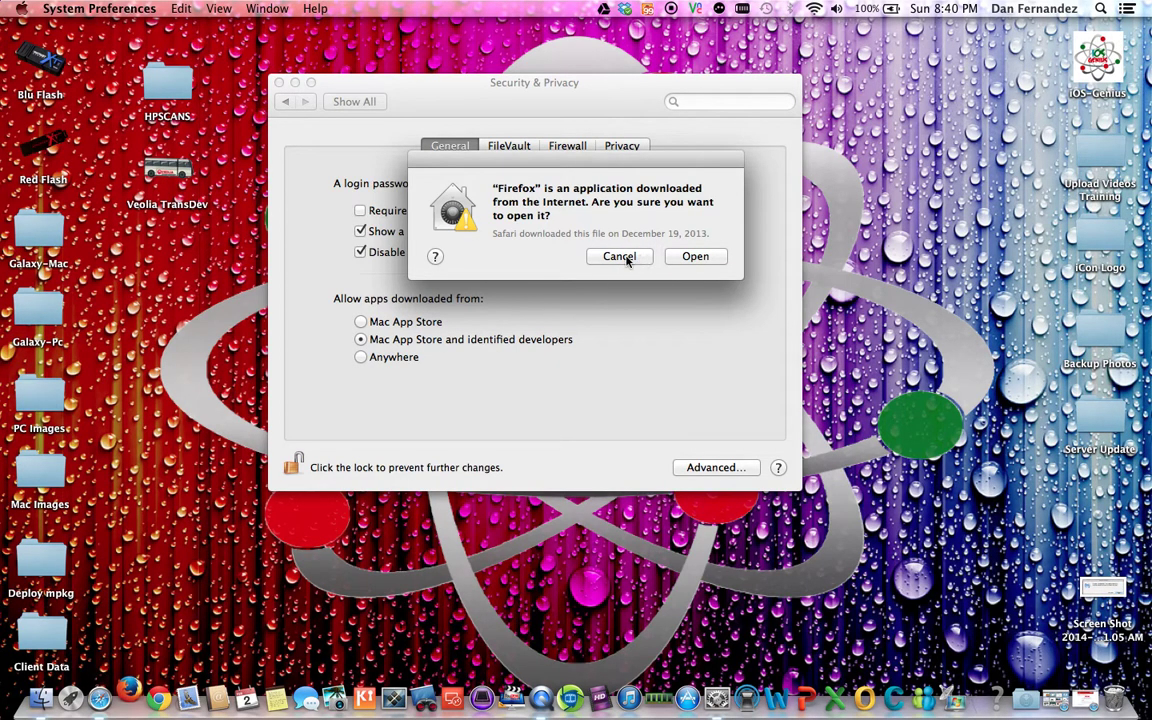
click(620, 257)
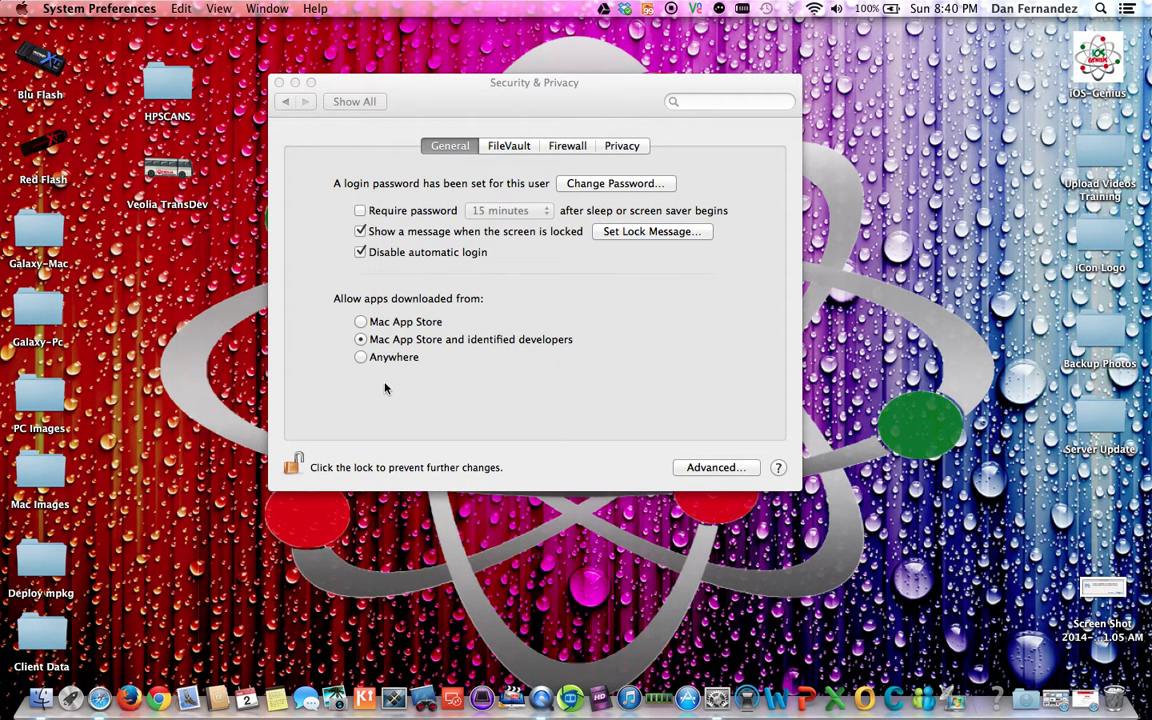
click(361, 358)
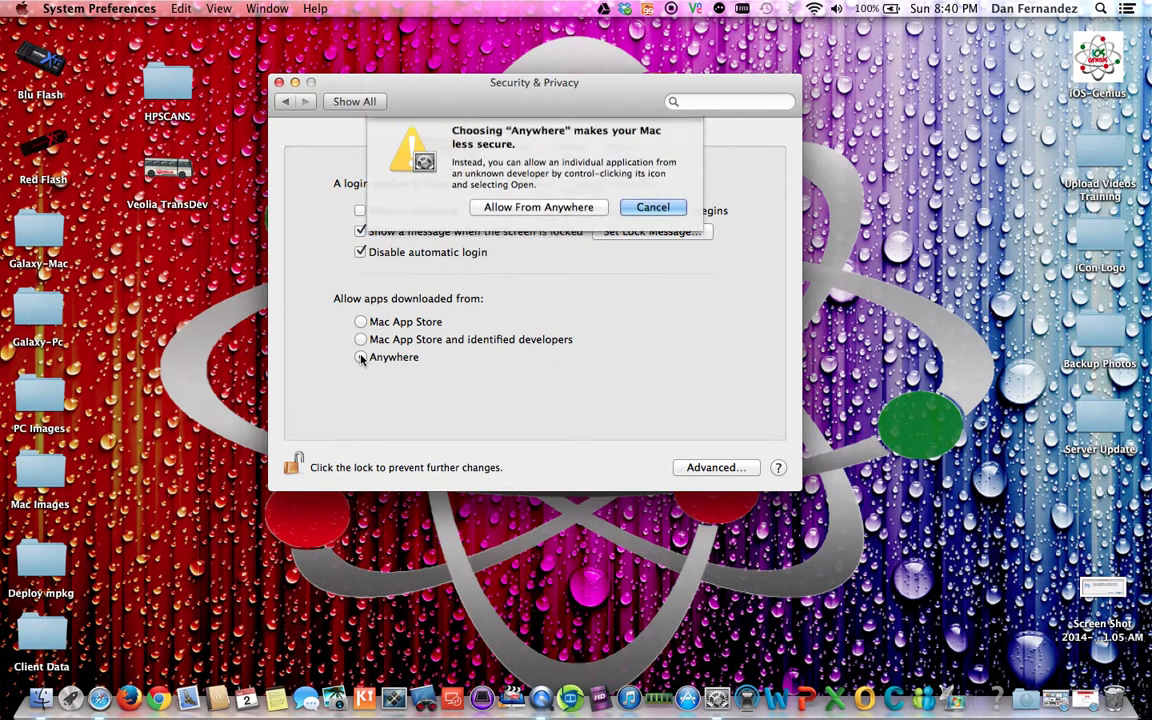
click(539, 215)
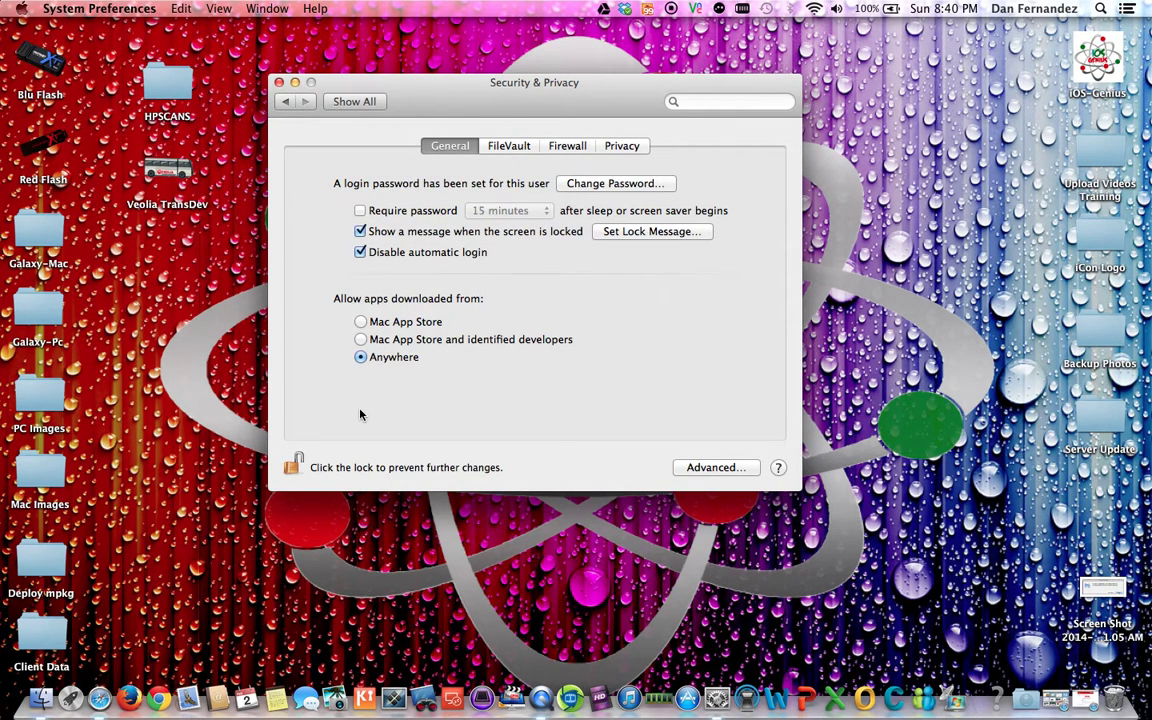
Step: Close System Preferences and open Safari with the address bar selected
click(280, 83)
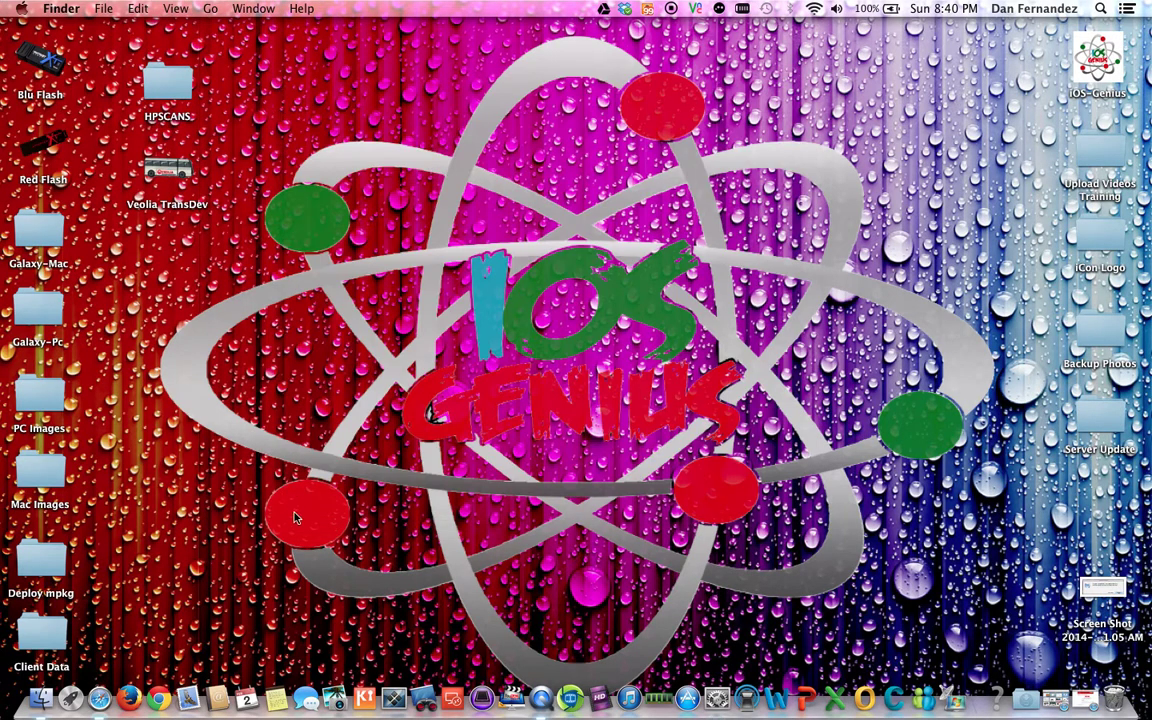
click(99, 700)
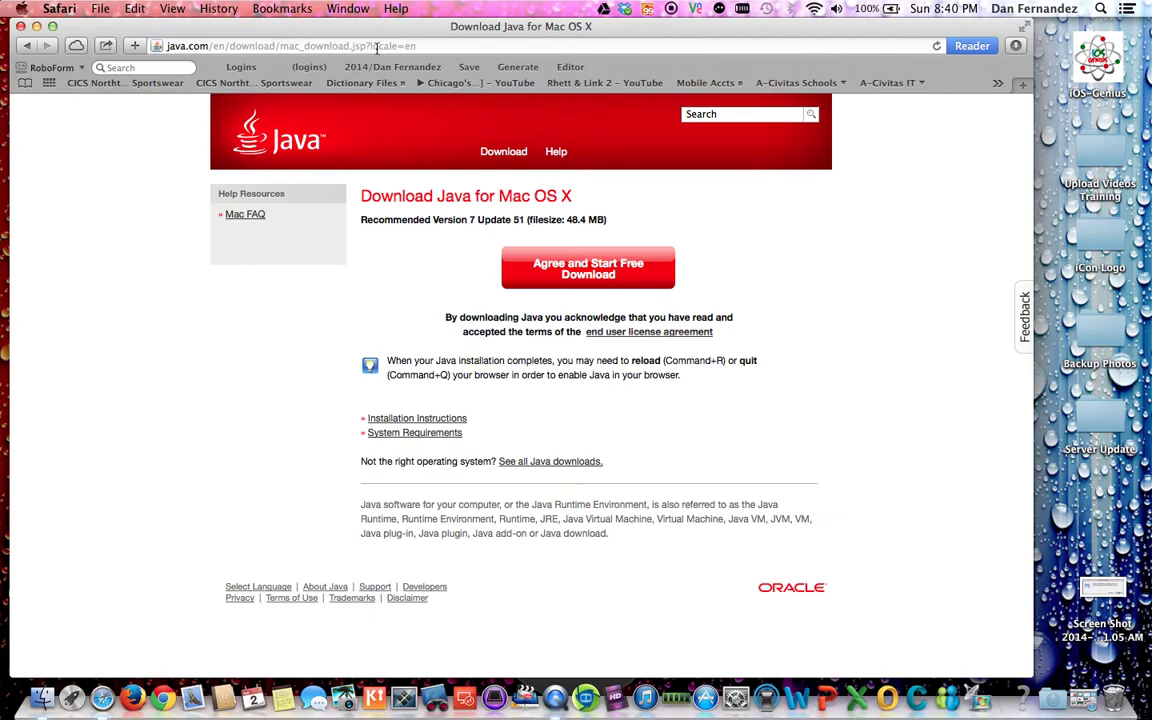
click(378, 47)
Step: Load the PowerTeacher teacher home page at ps.chicagointl.org/teachers/home.html
text(ps.chicagointl.org)
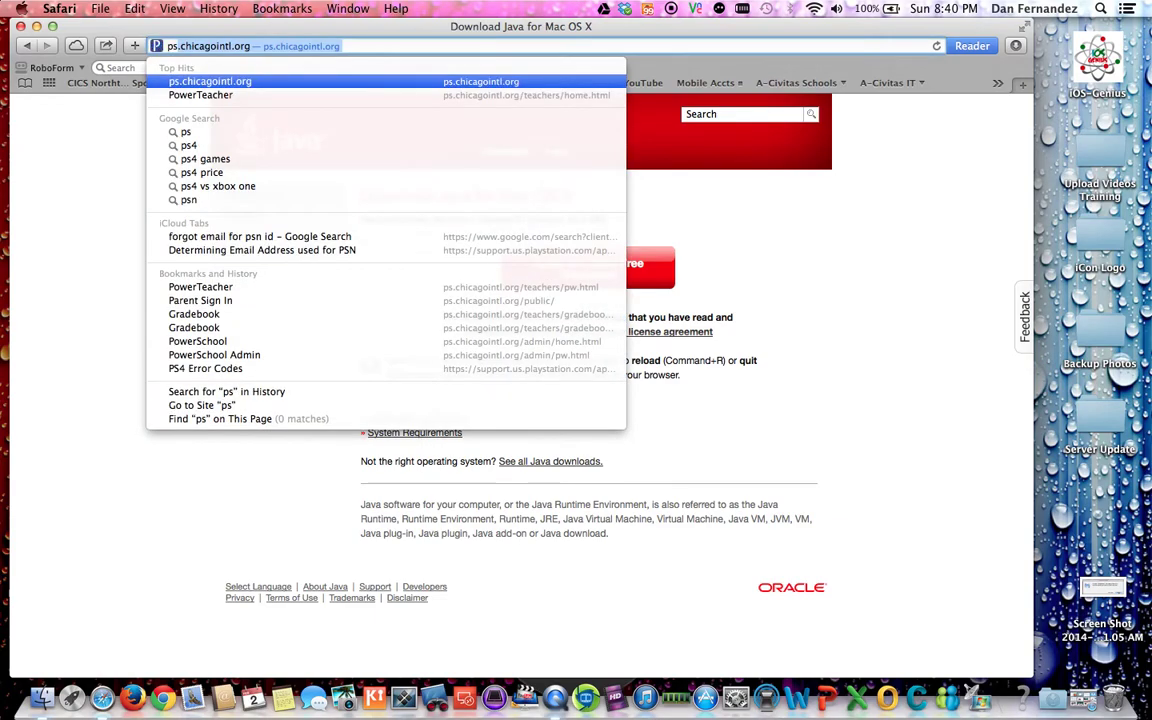
key(Right)
text(teacher)
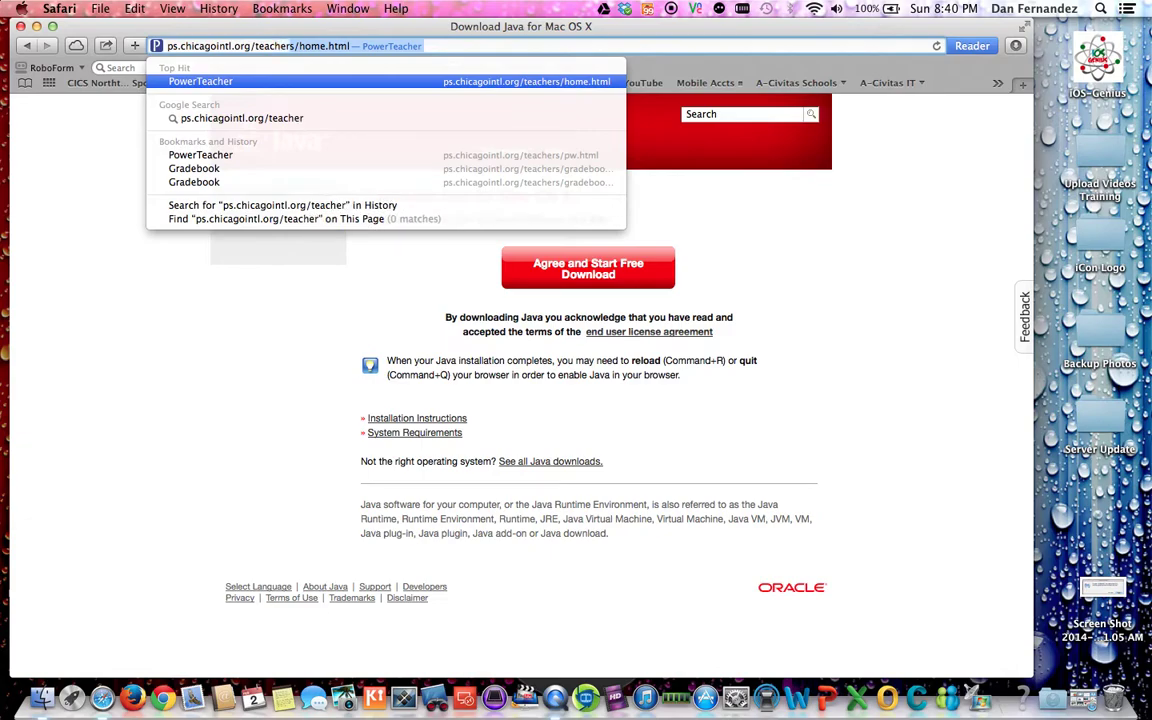
key(Return)
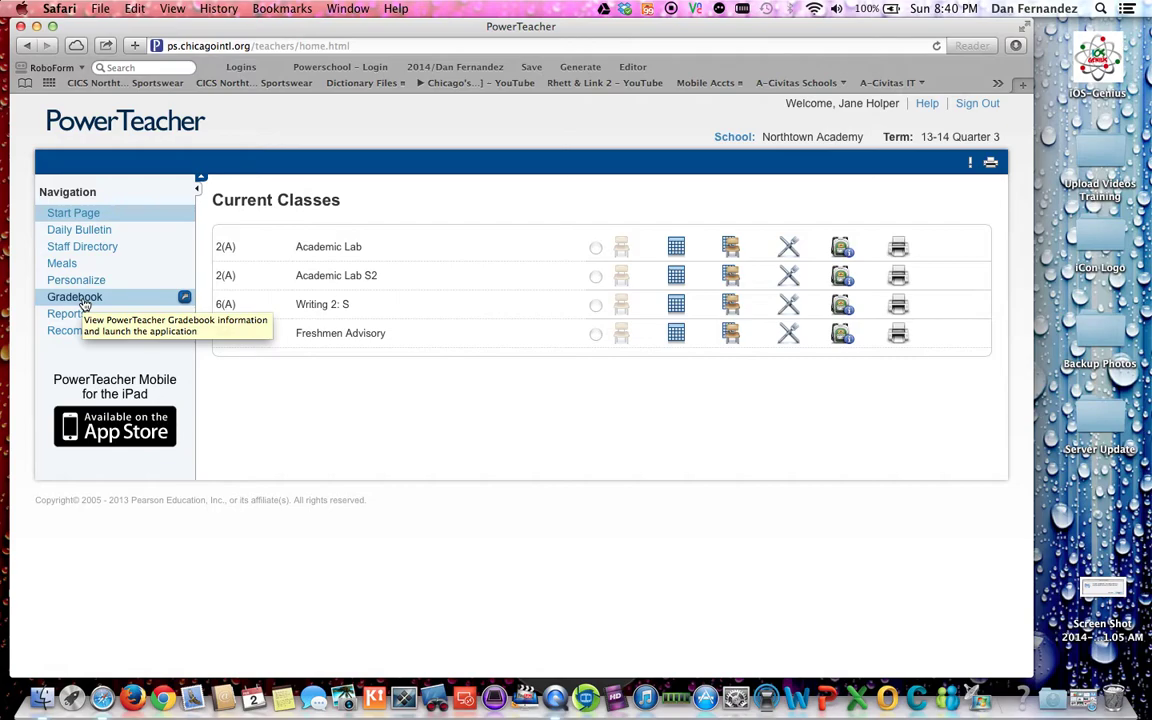
Step: Download PowerTeacher Gradebook from the Gradebook instructions page, then hide Safari
click(80, 298)
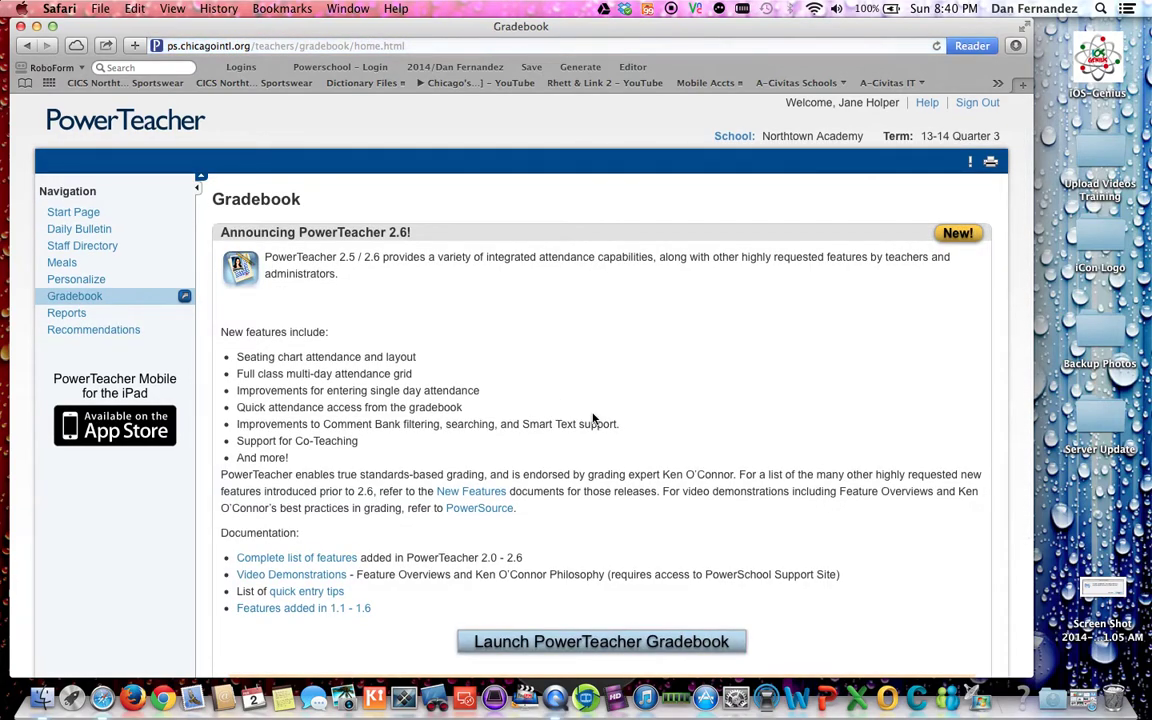
scroll(640, 459, down, 4)
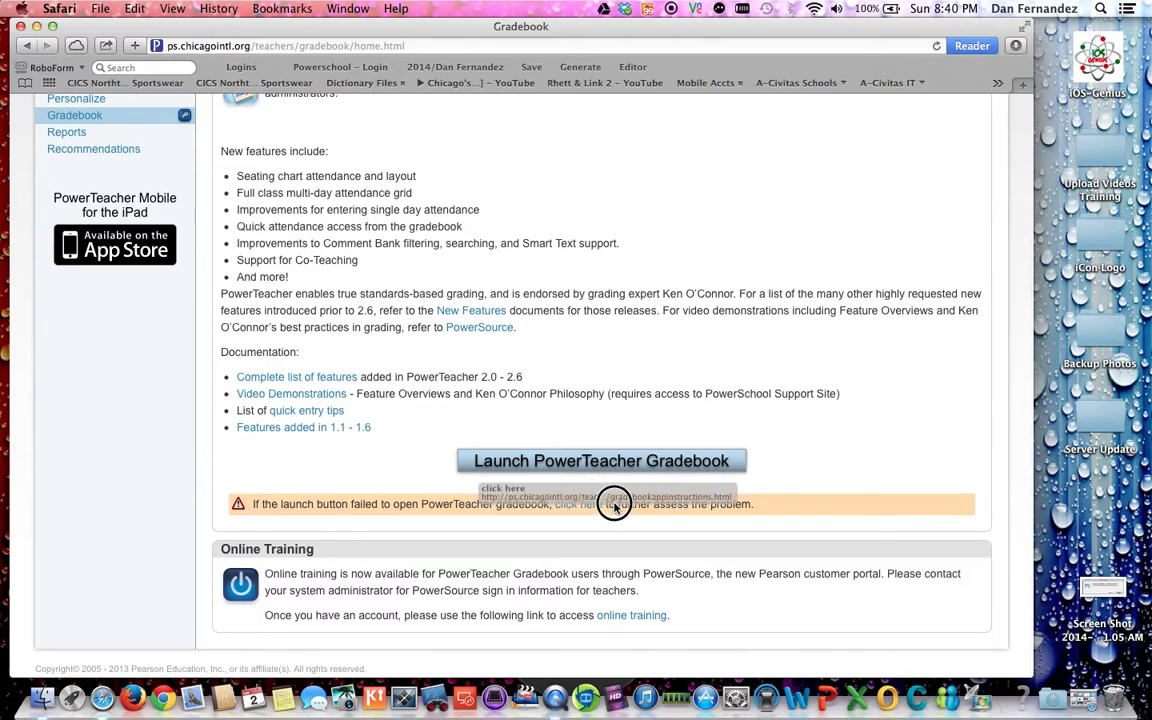
click(573, 504)
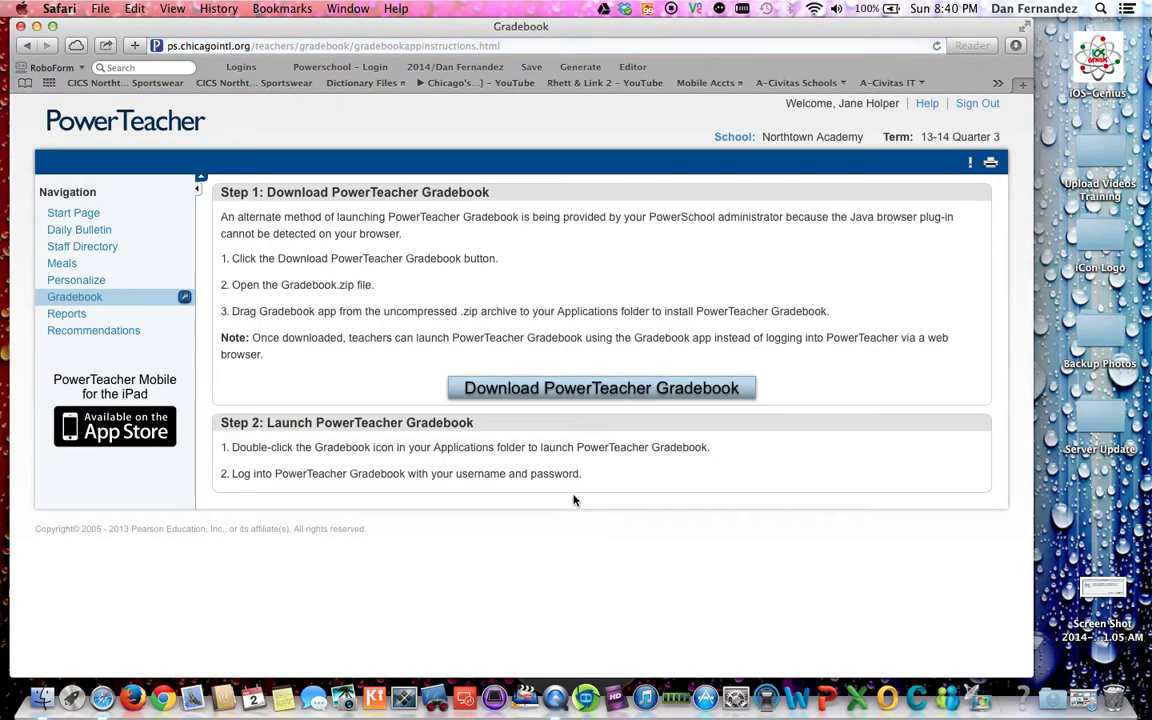
click(598, 392)
click(36, 26)
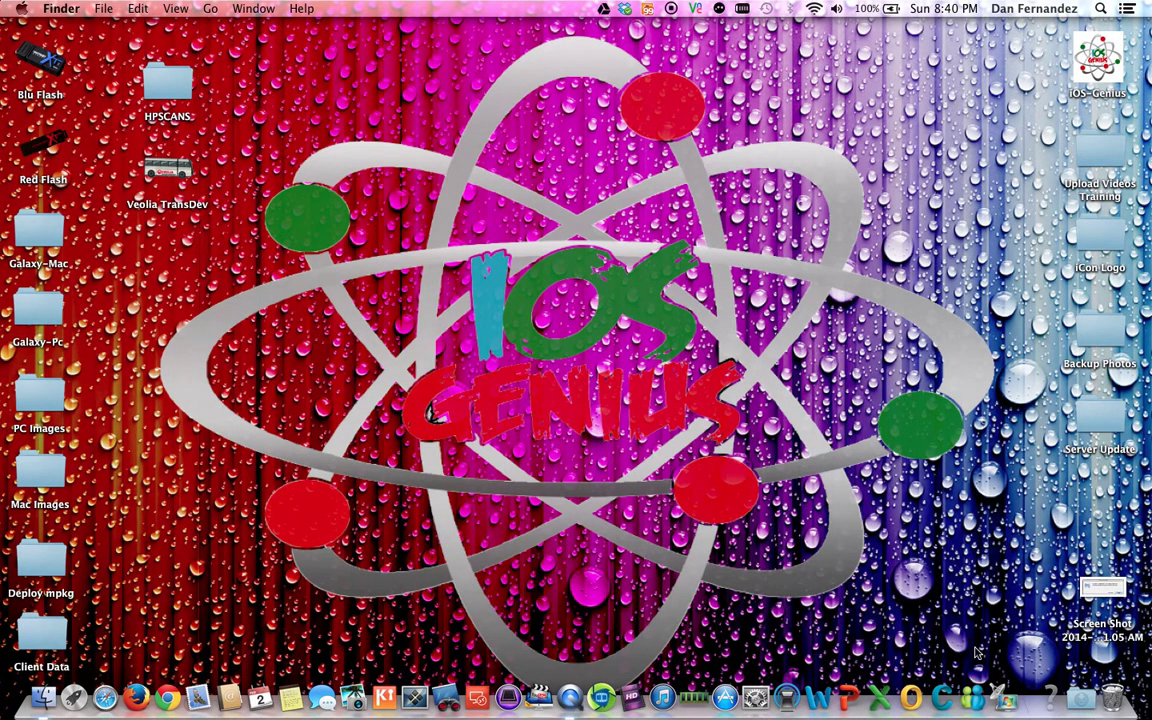
Step: Move the downloaded Gradebook app out of the Downloads folder and close that window
click(1087, 702)
click(1048, 641)
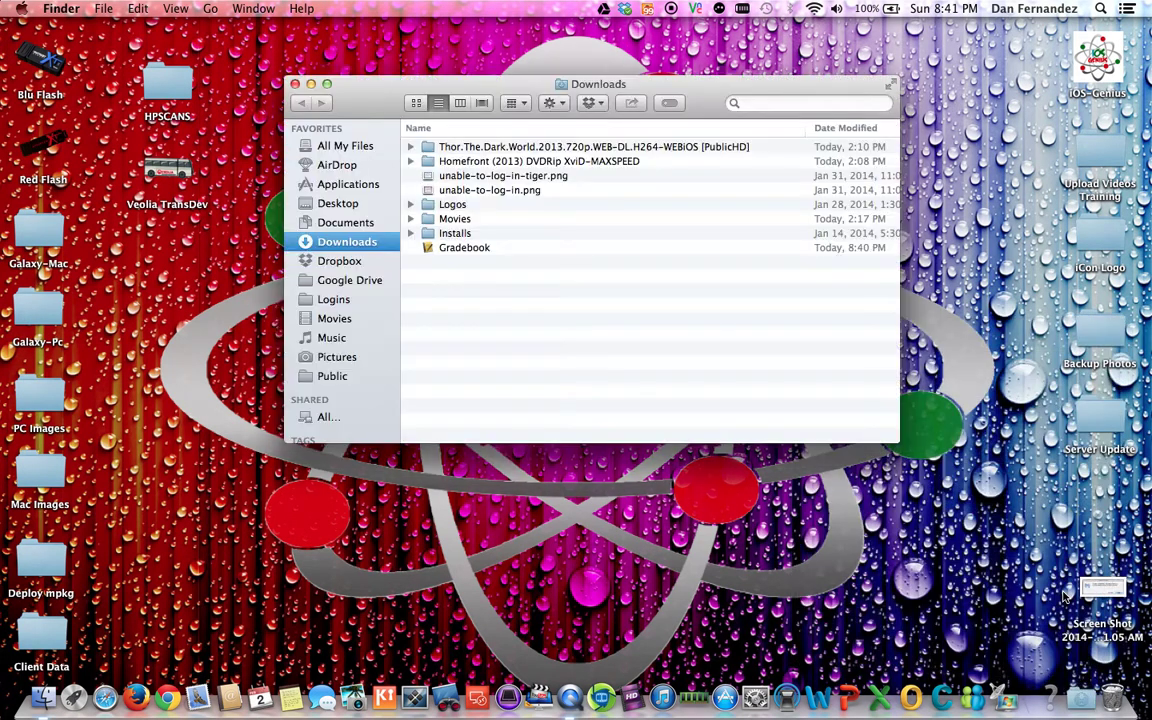
click(465, 249)
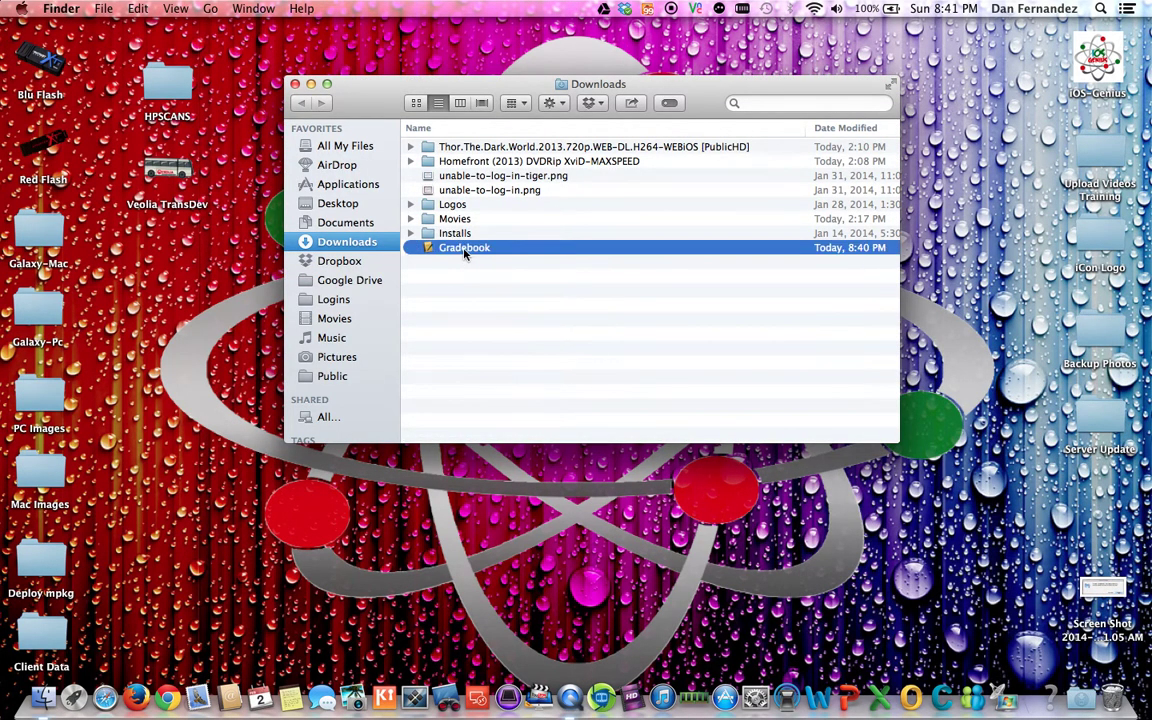
drag(465, 251, 353, 182)
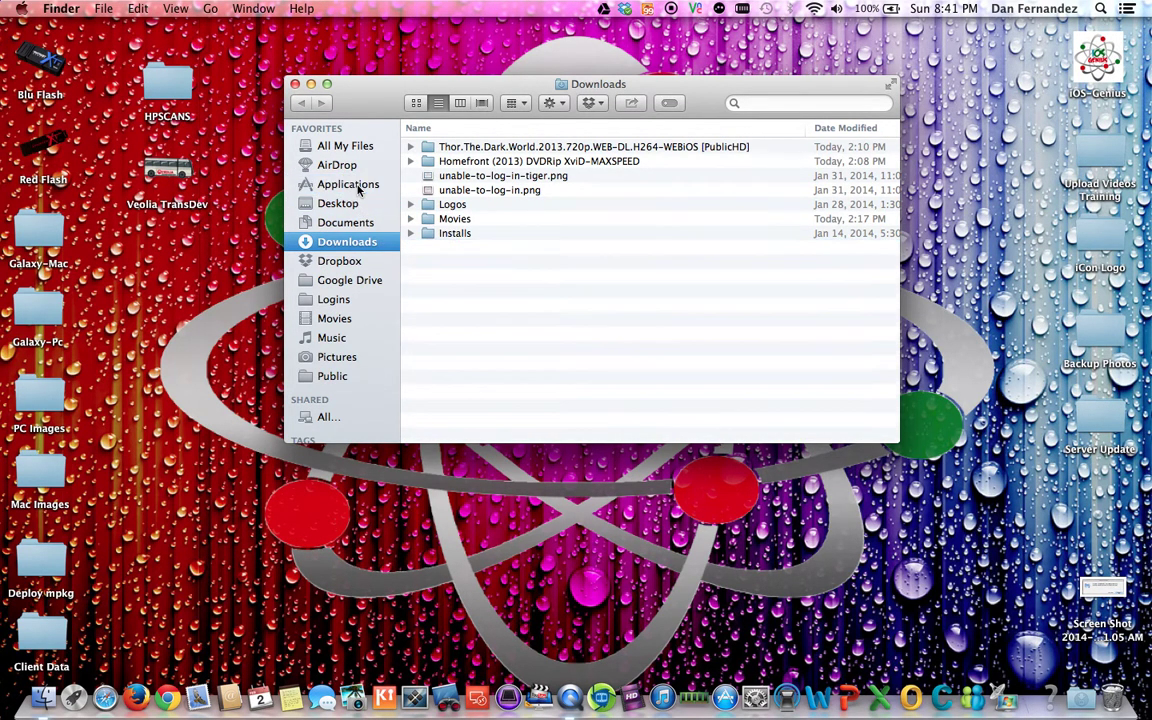
click(294, 85)
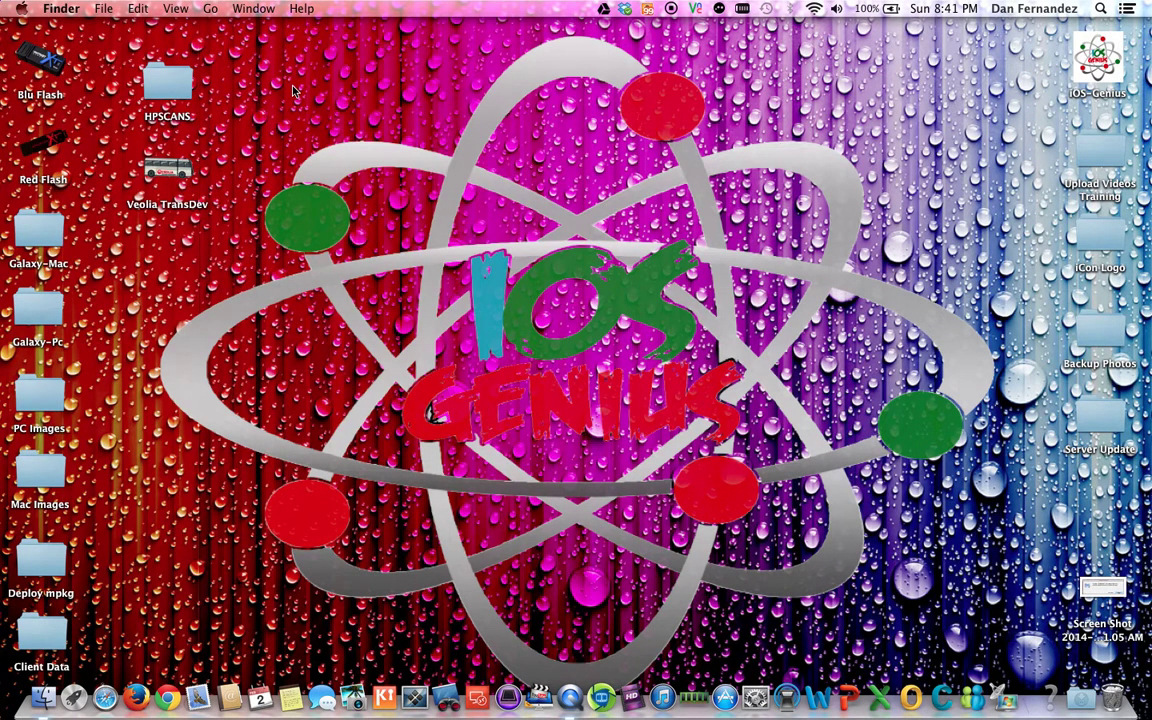
Step: Pin Gradebook from the Applications folder to the Dock and close the Finder window
click(44, 699)
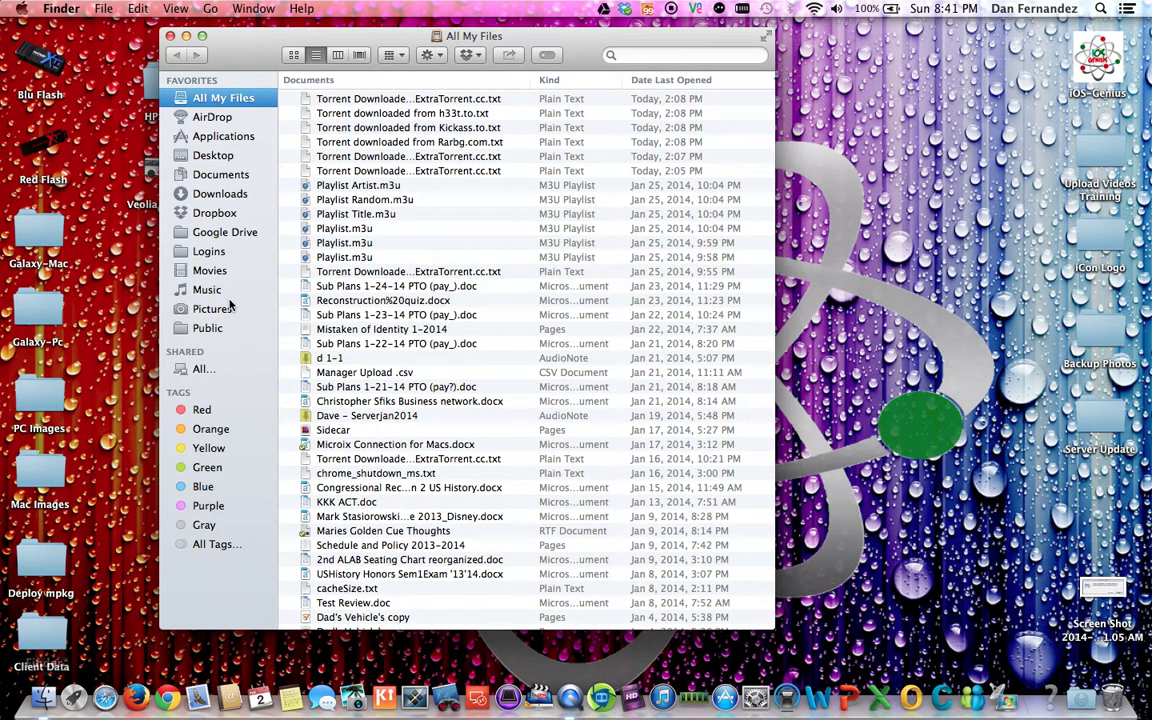
click(224, 138)
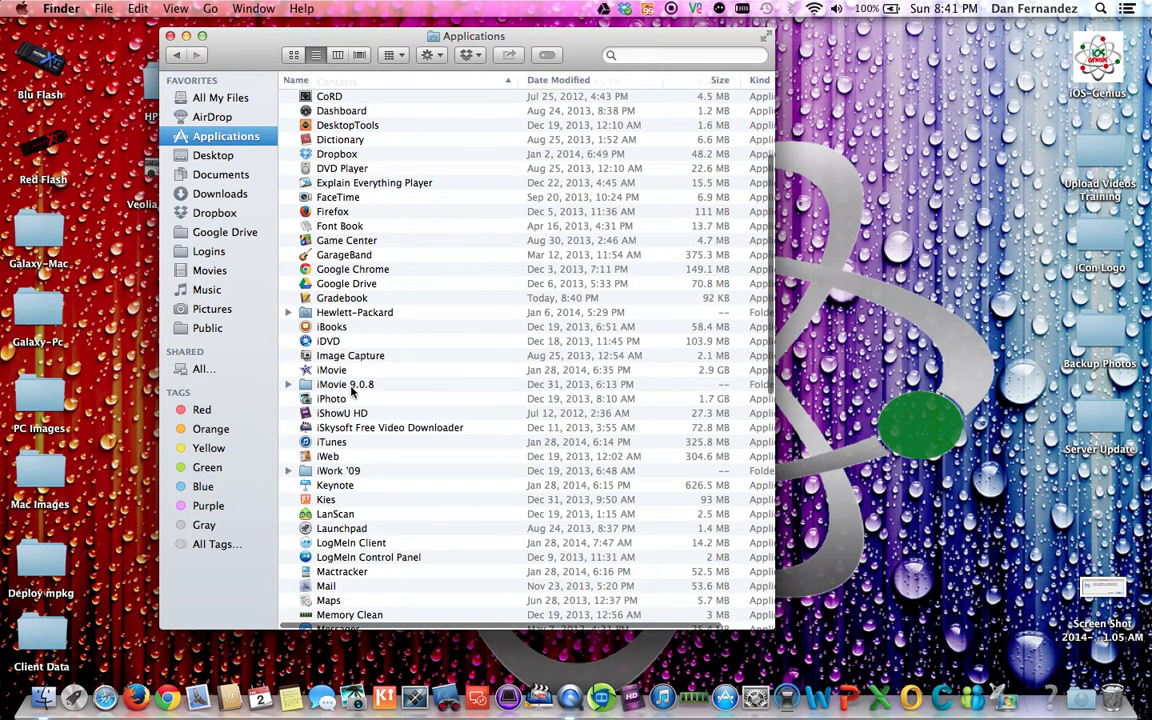
click(340, 298)
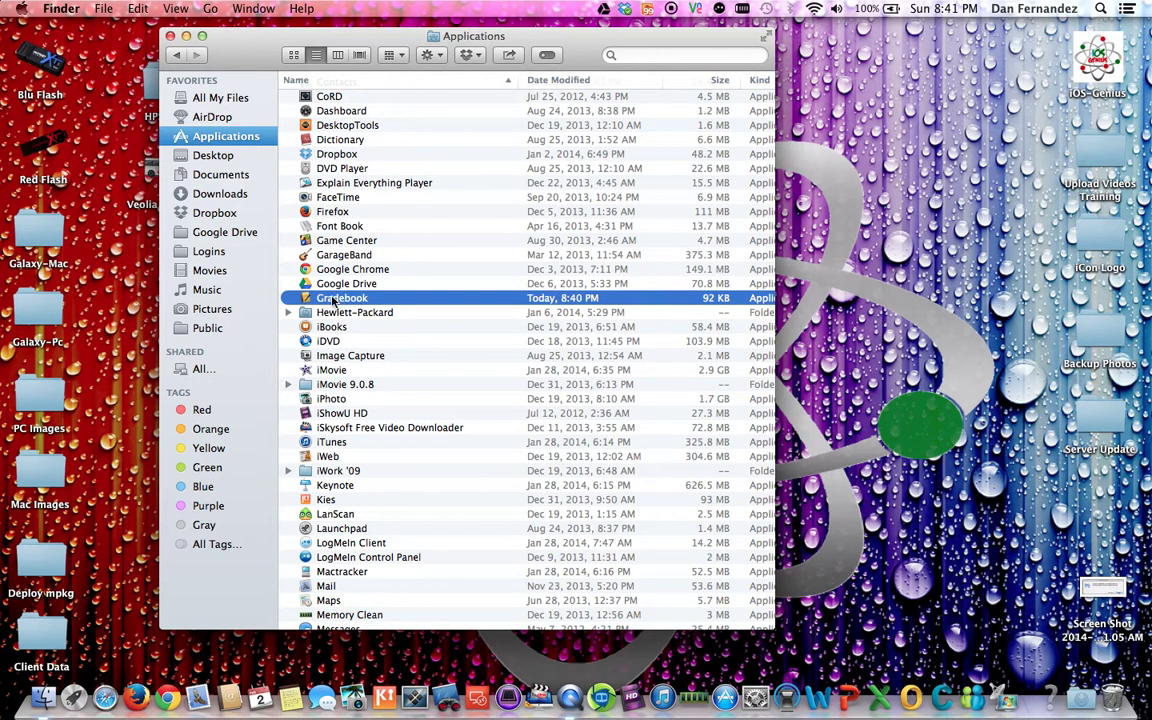
drag(306, 299, 310, 705)
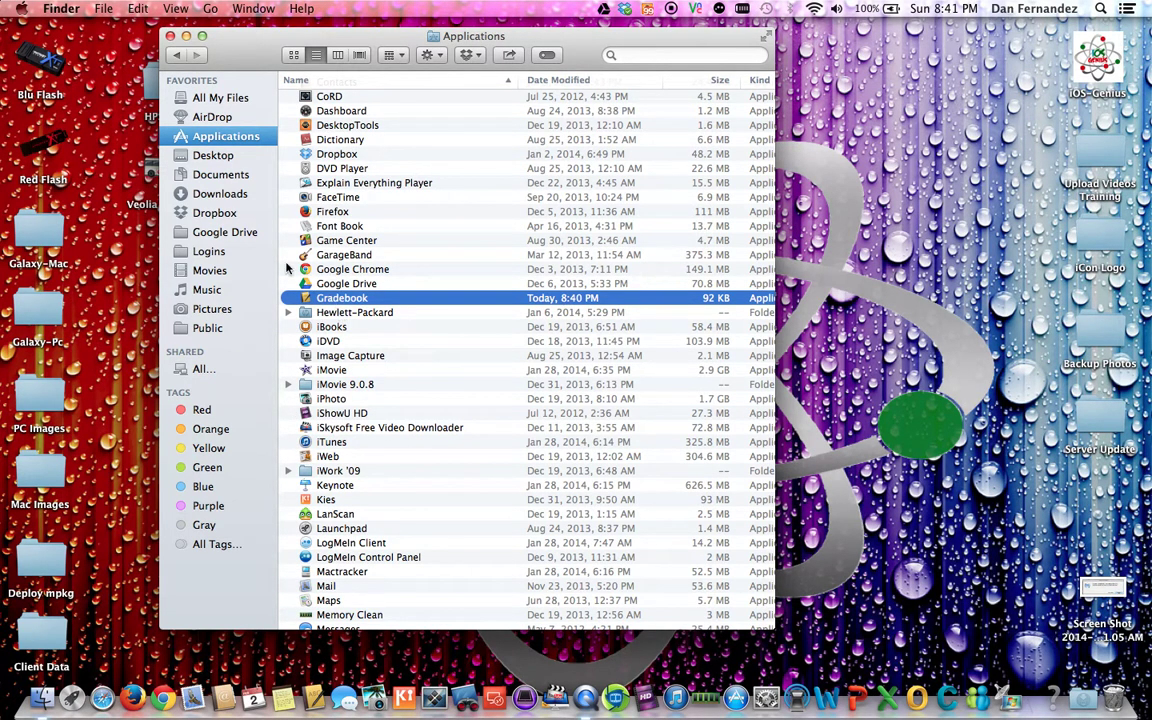
click(170, 36)
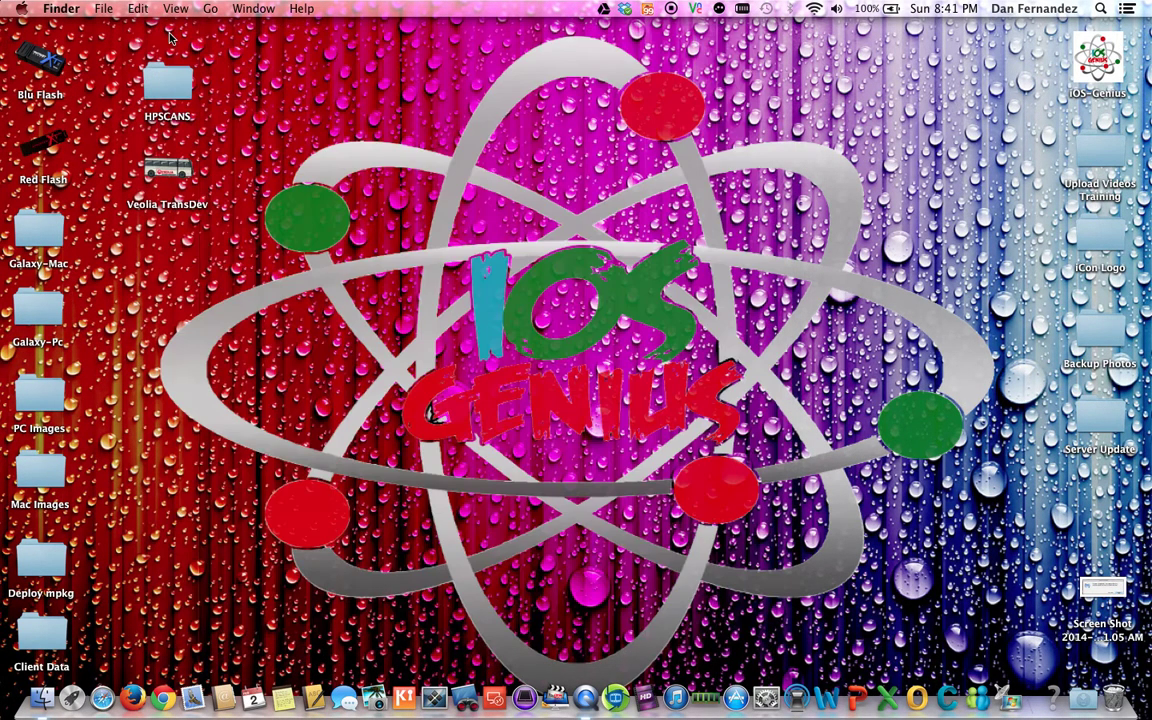
Step: Launch Gradebook from the Dock and allow it to open despite the Internet-download warning
click(314, 700)
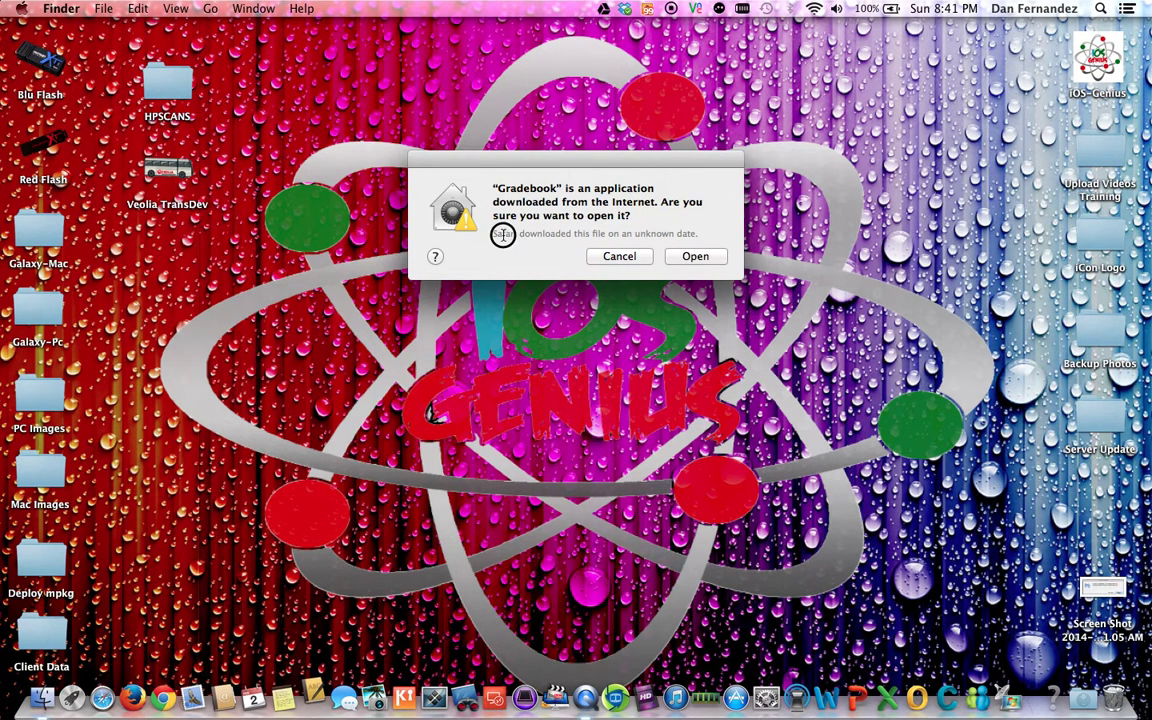
drag(430, 231, 706, 237)
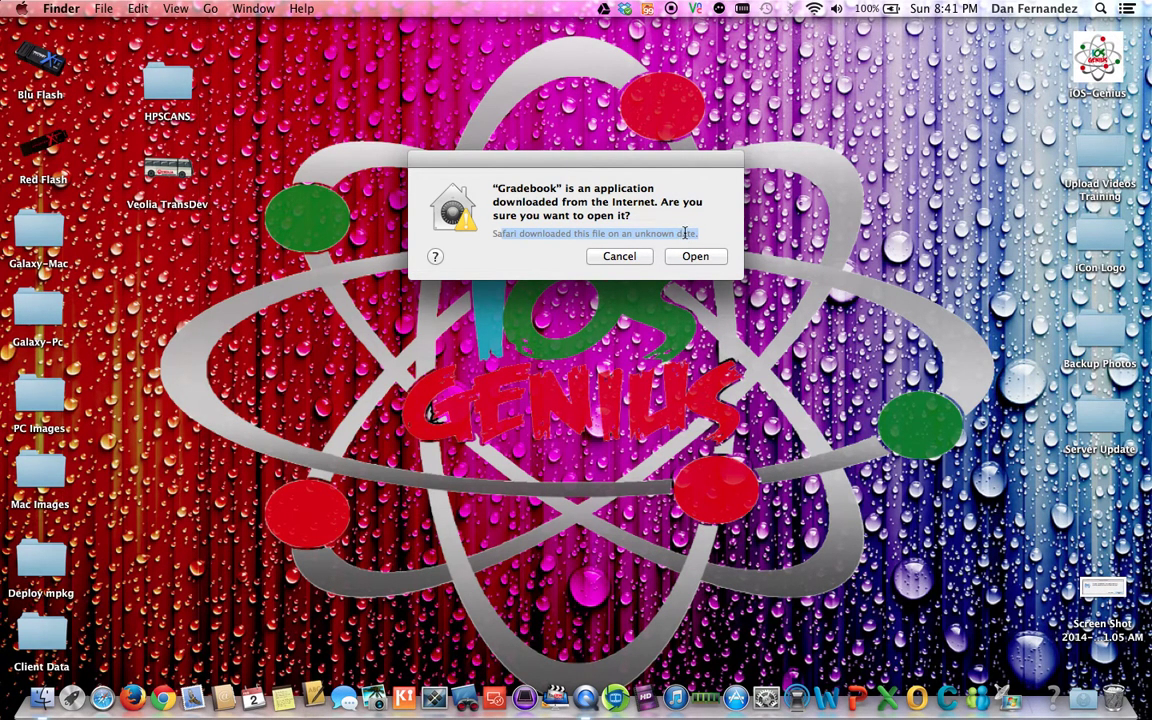
drag(702, 238, 505, 237)
click(695, 257)
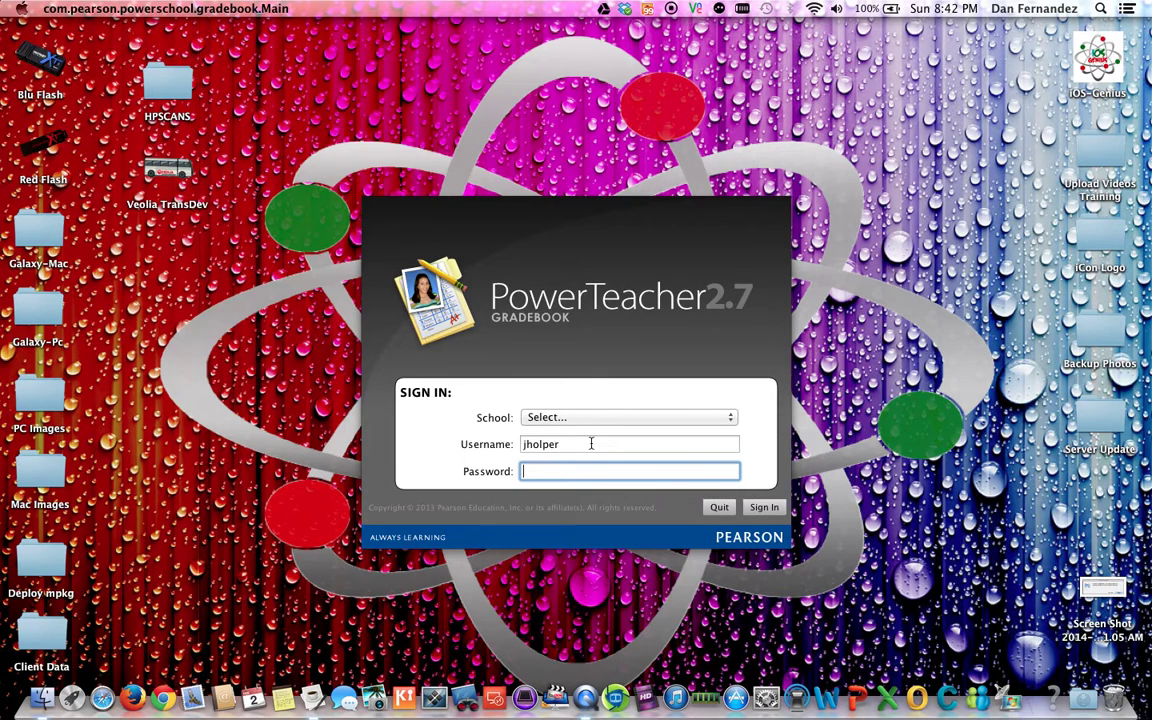
Step: Enter the account password in the Gradebook sign-in form, leaving School unselected
click(591, 444)
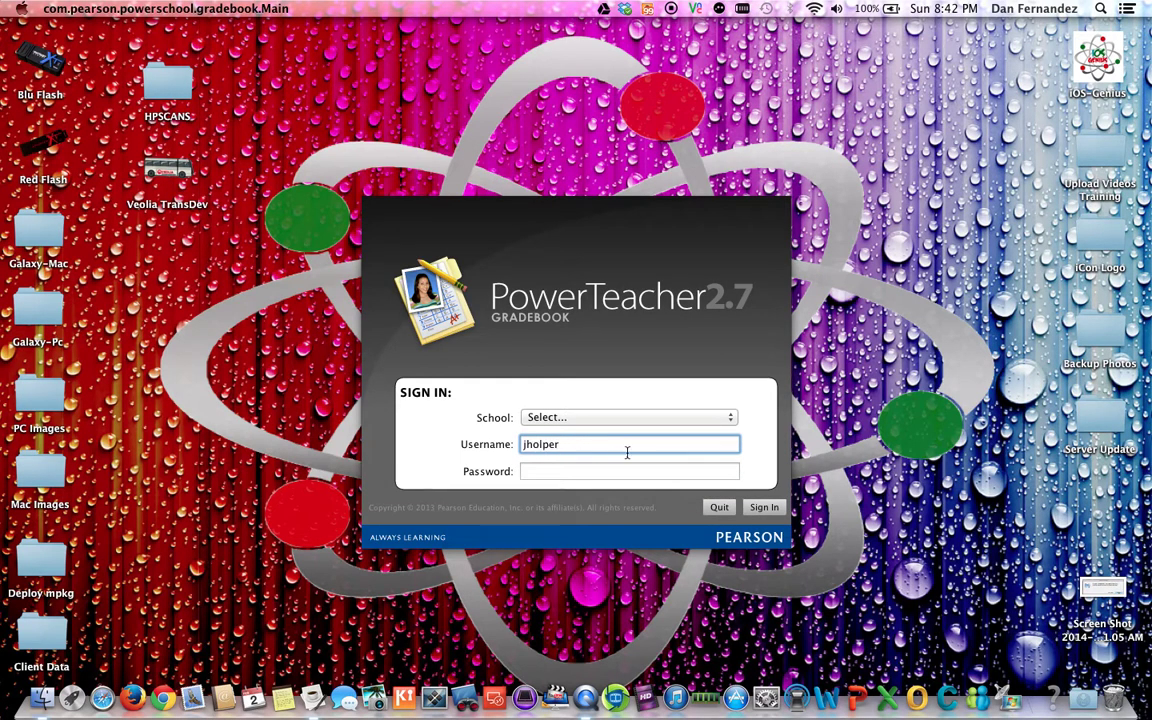
click(571, 471)
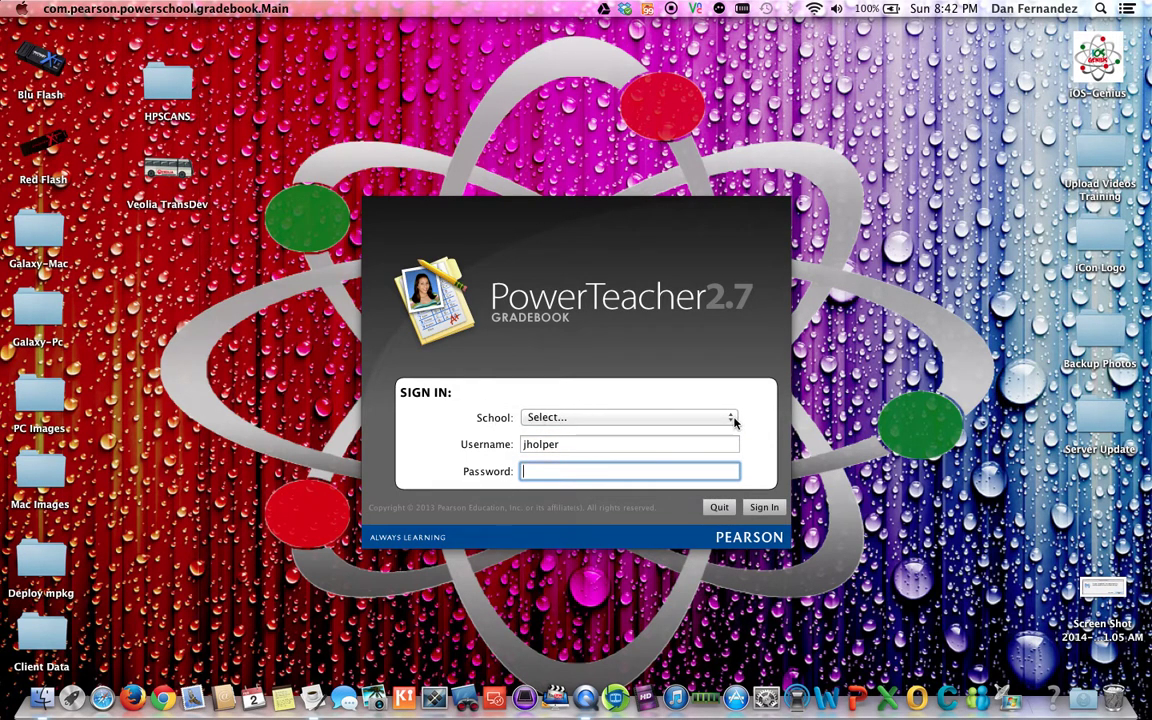
click(568, 448)
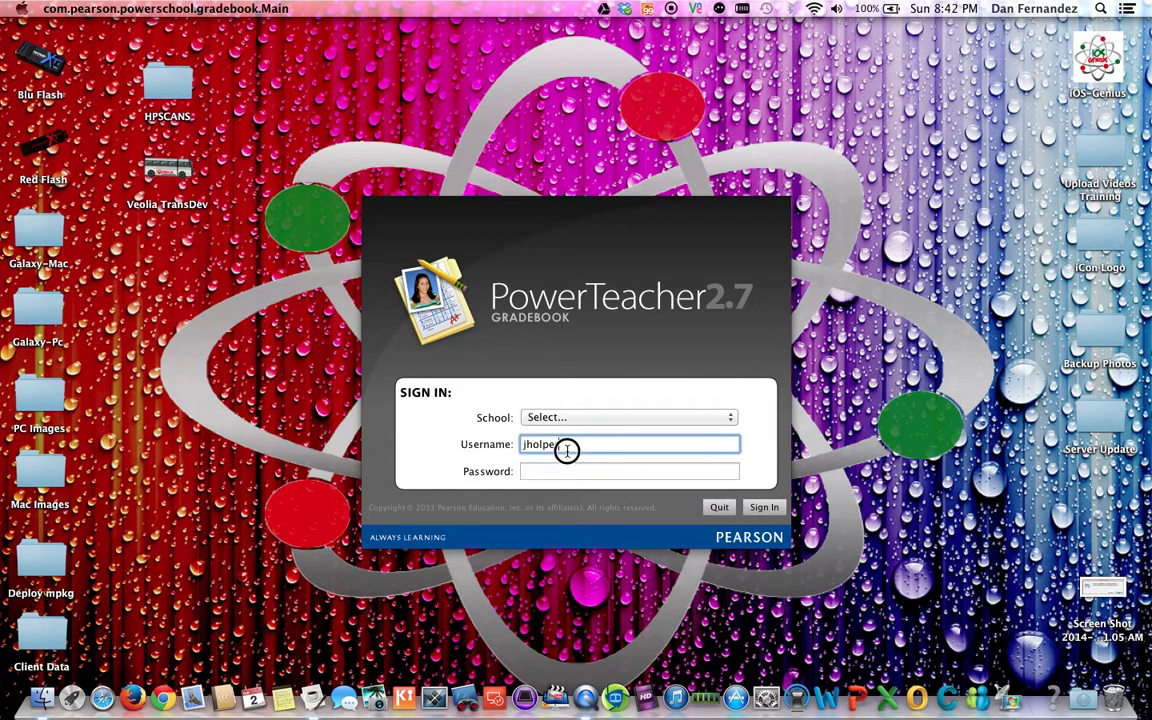
click(584, 446)
click(585, 469)
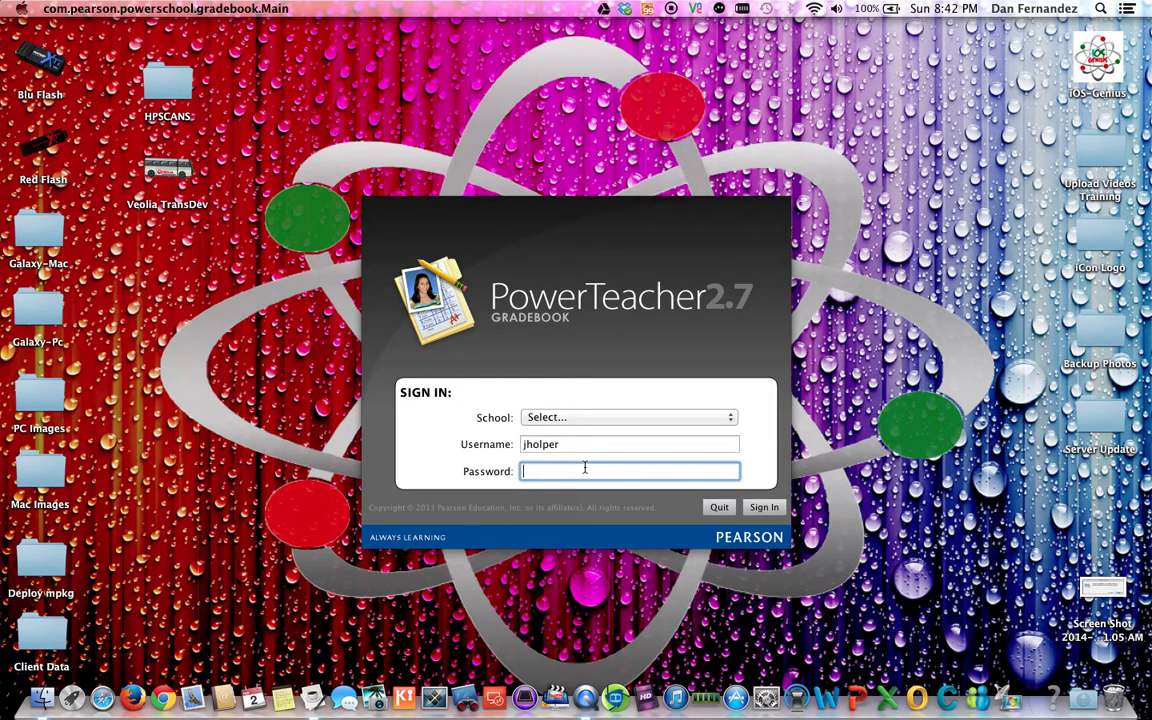
click(730, 418)
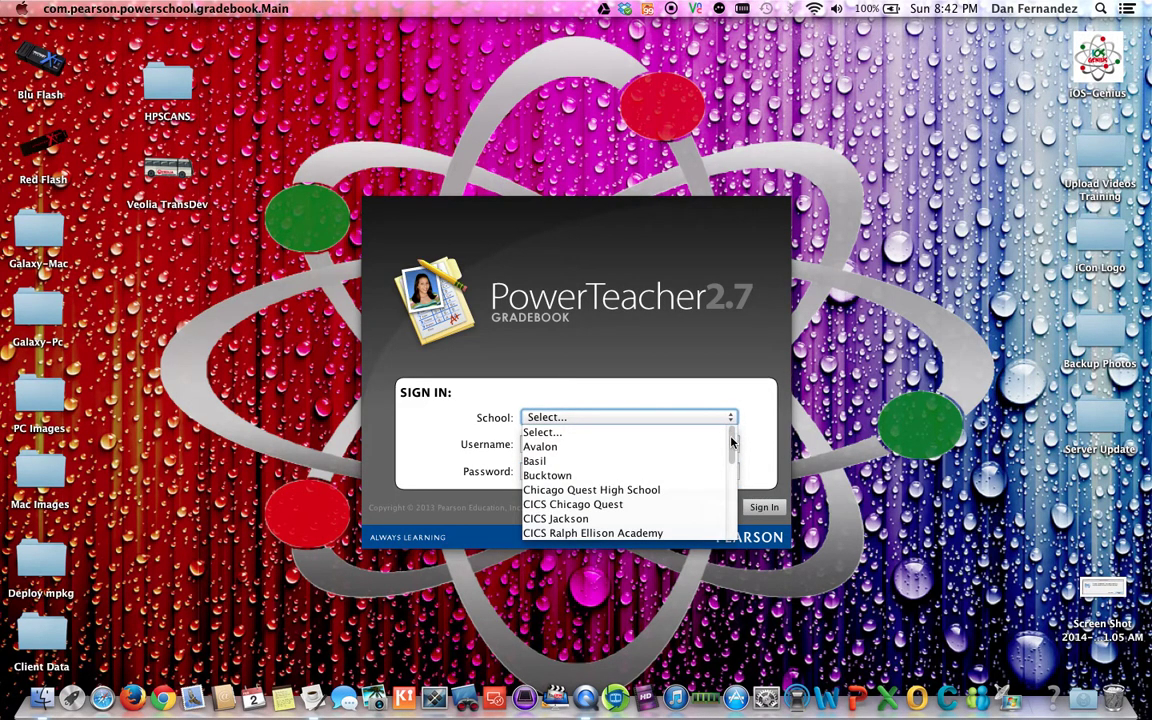
drag(732, 430, 740, 506)
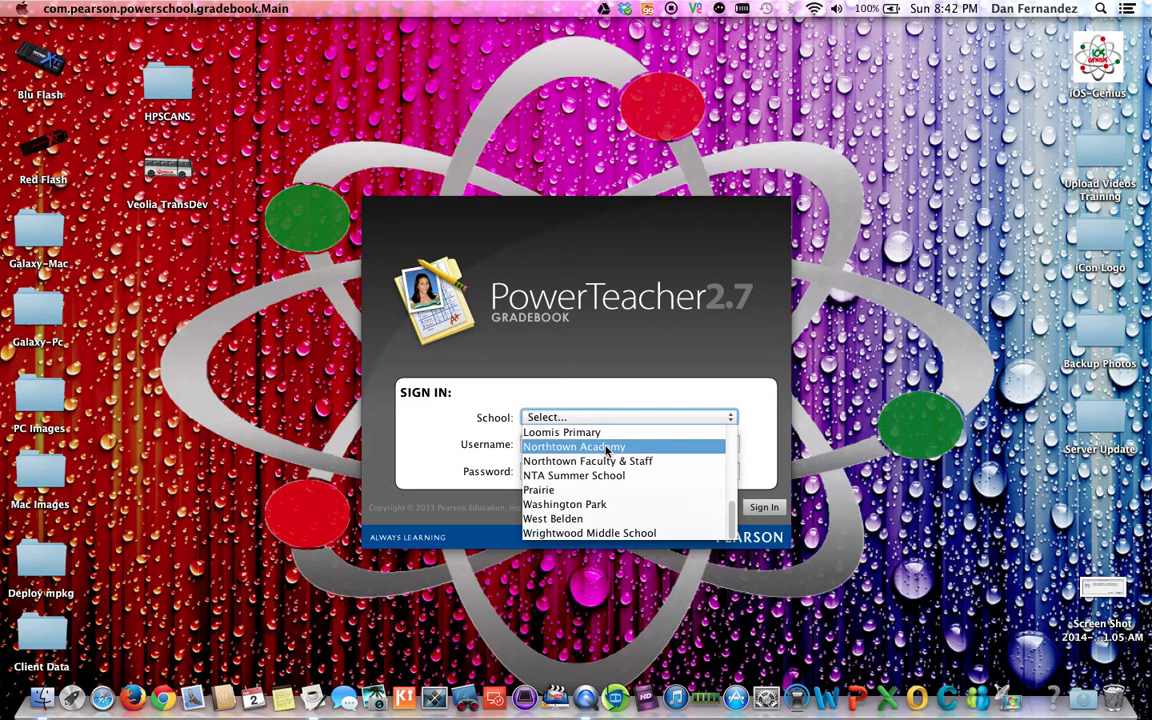
click(581, 391)
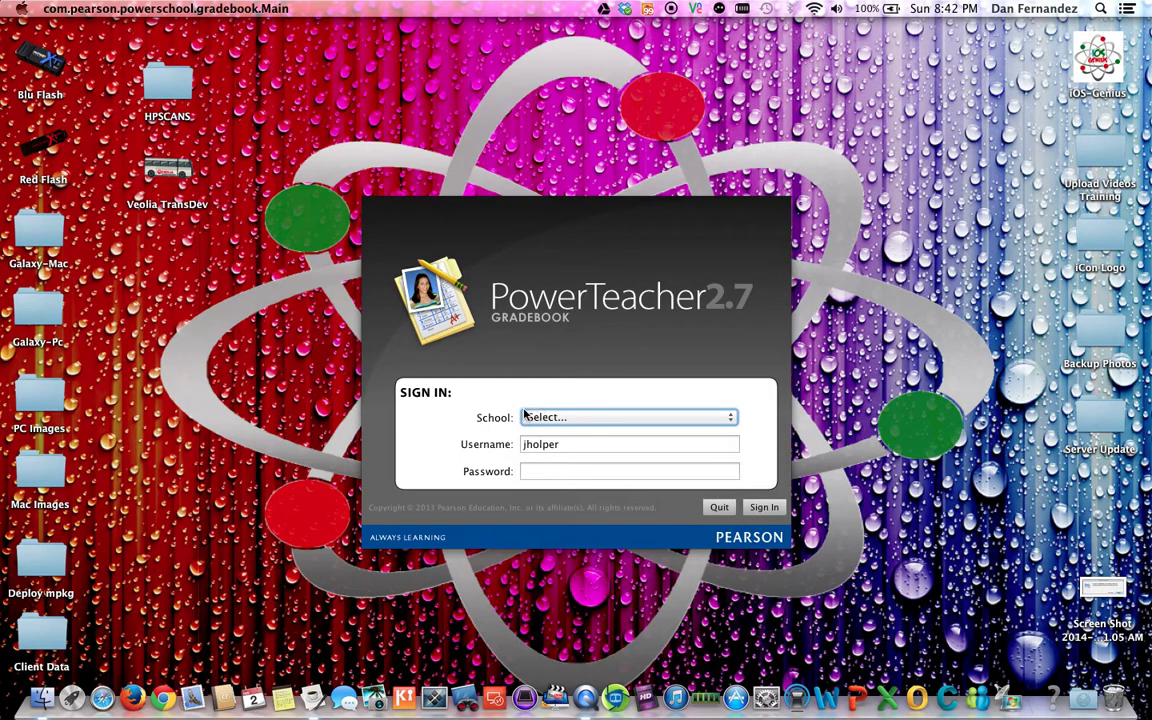
click(531, 472)
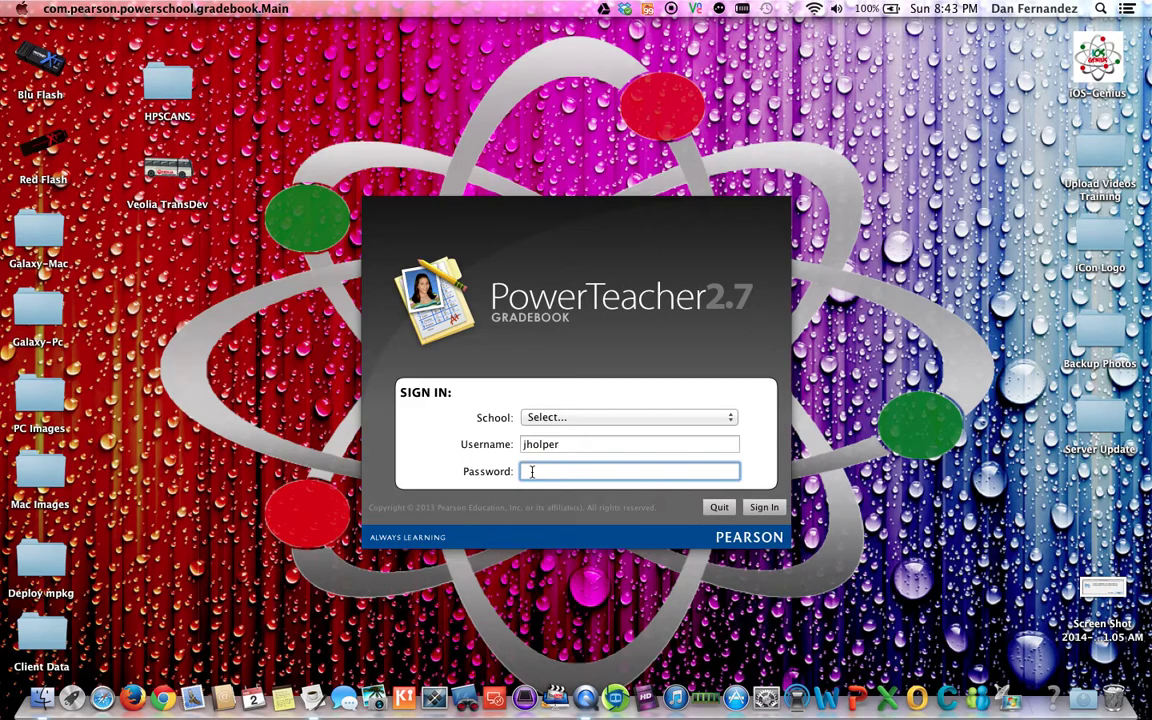
text(••••••••)
Step: Sign in, terminate other active sessions to reach the Scoresheet, then quit Gradebook
click(768, 506)
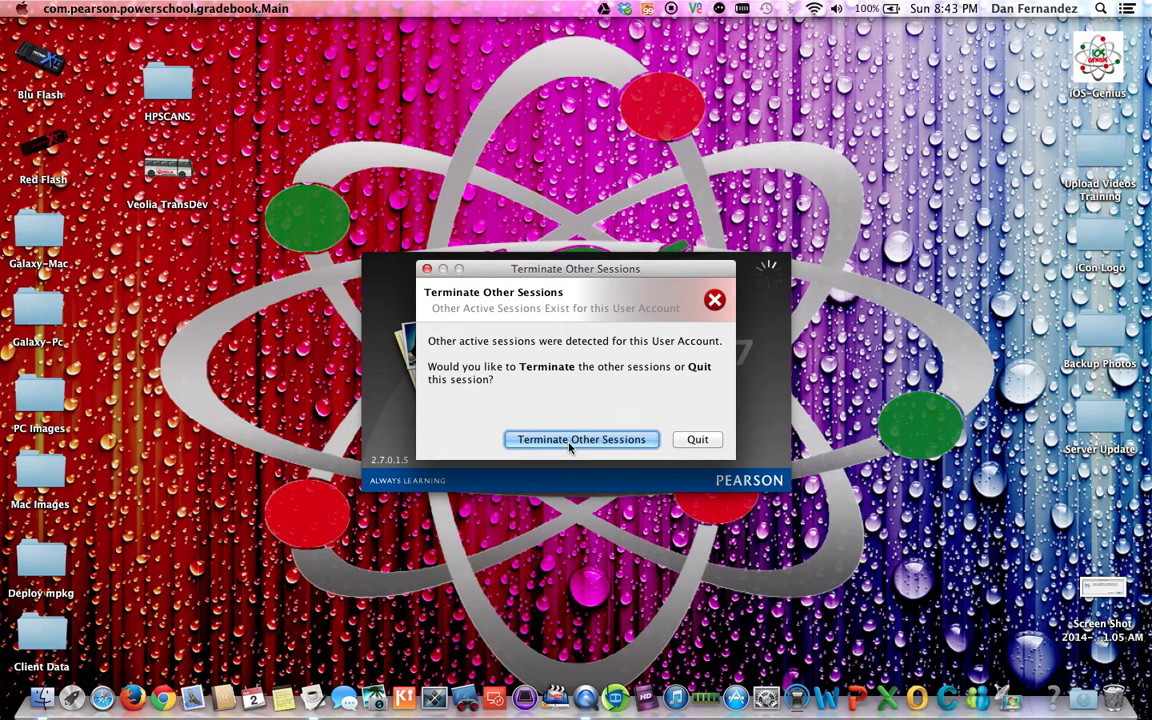
click(569, 440)
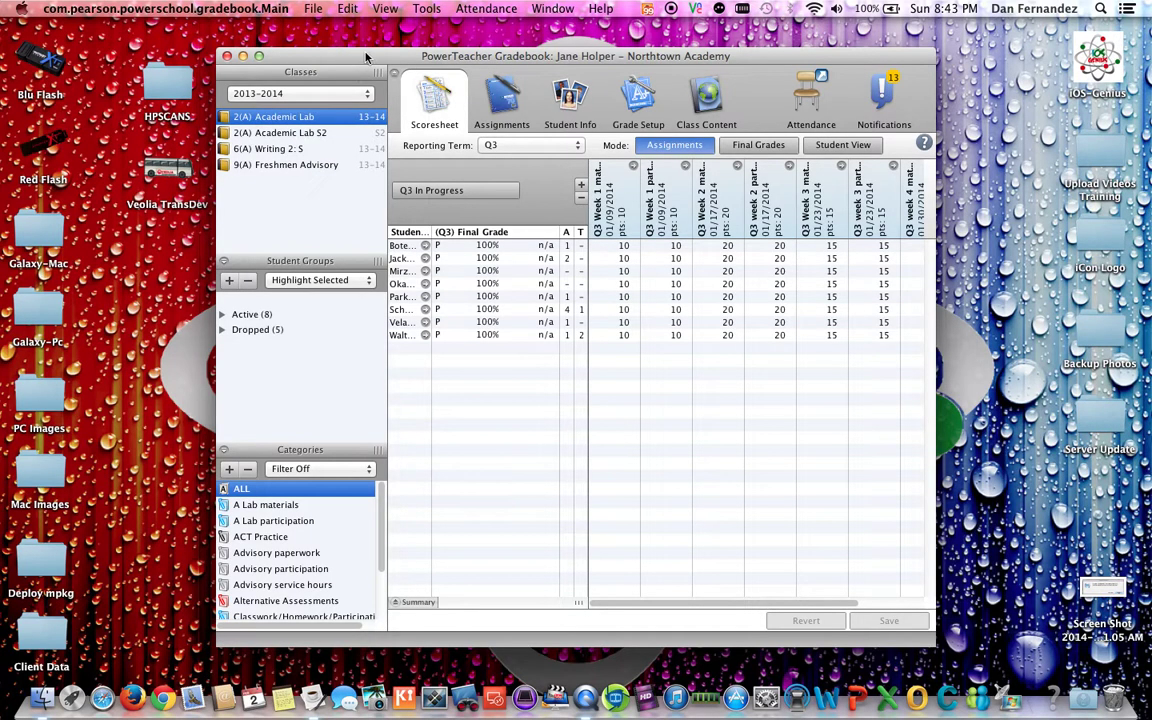
mouse_move(366, 55)
mouse_down()
mouse_move(311, 34)
mouse_move(361, 52)
mouse_up()
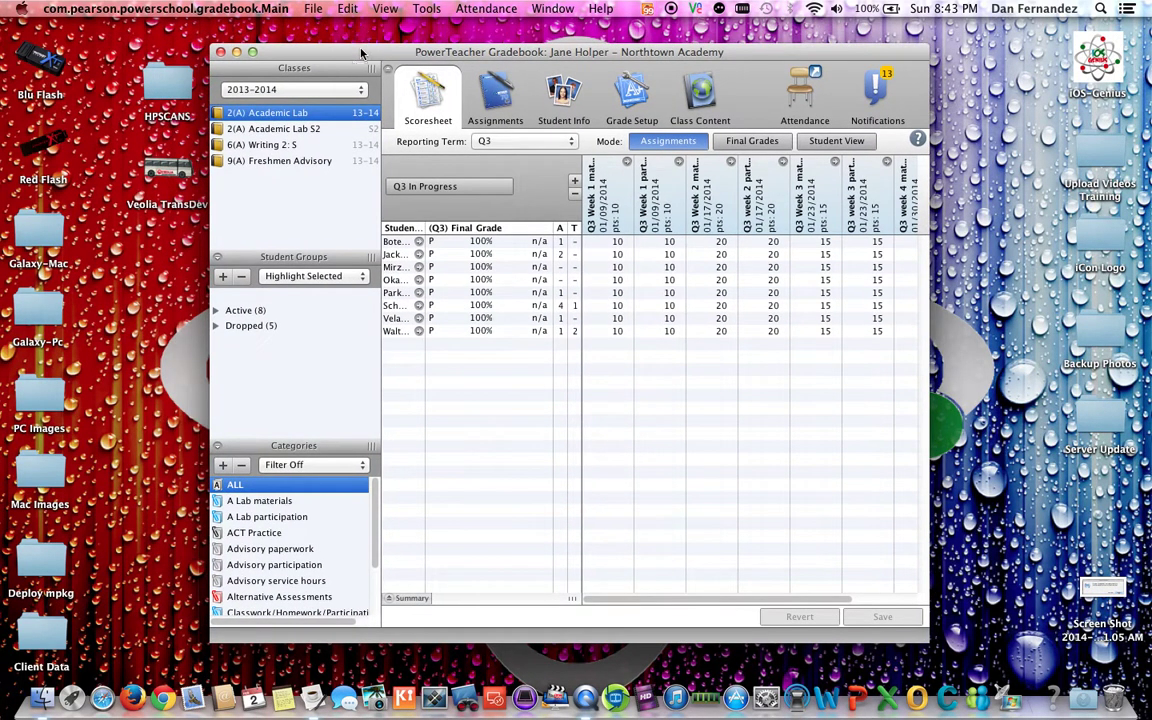
key(super+q)
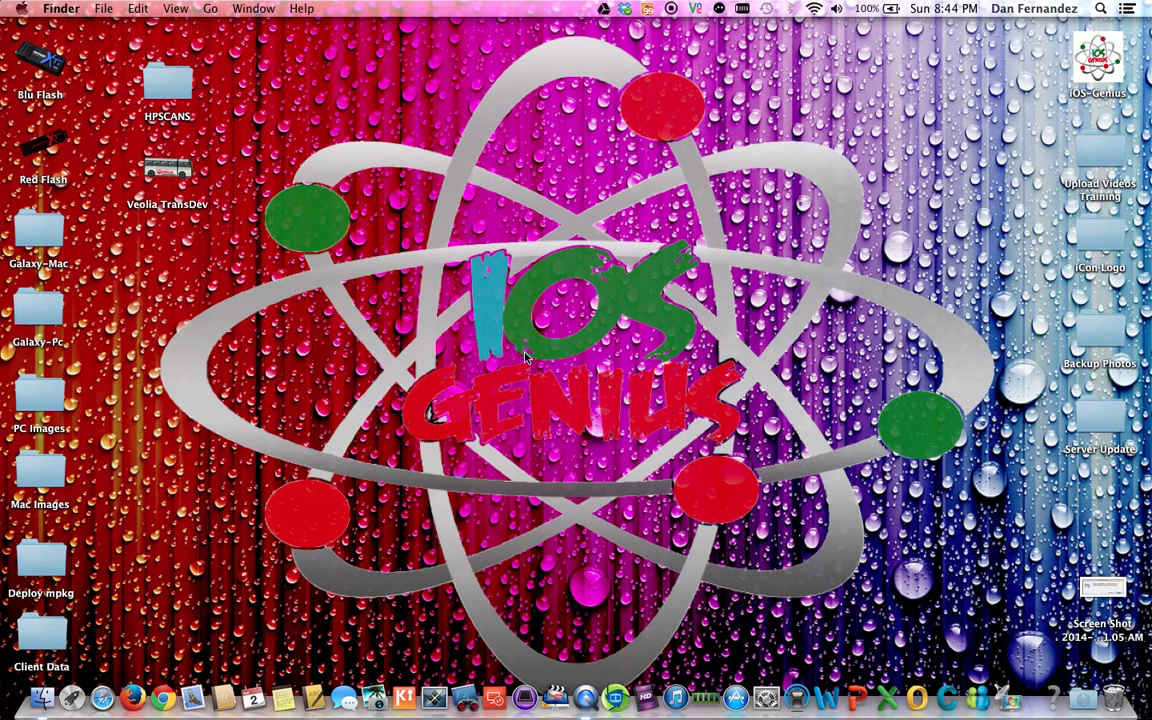
click(102, 698)
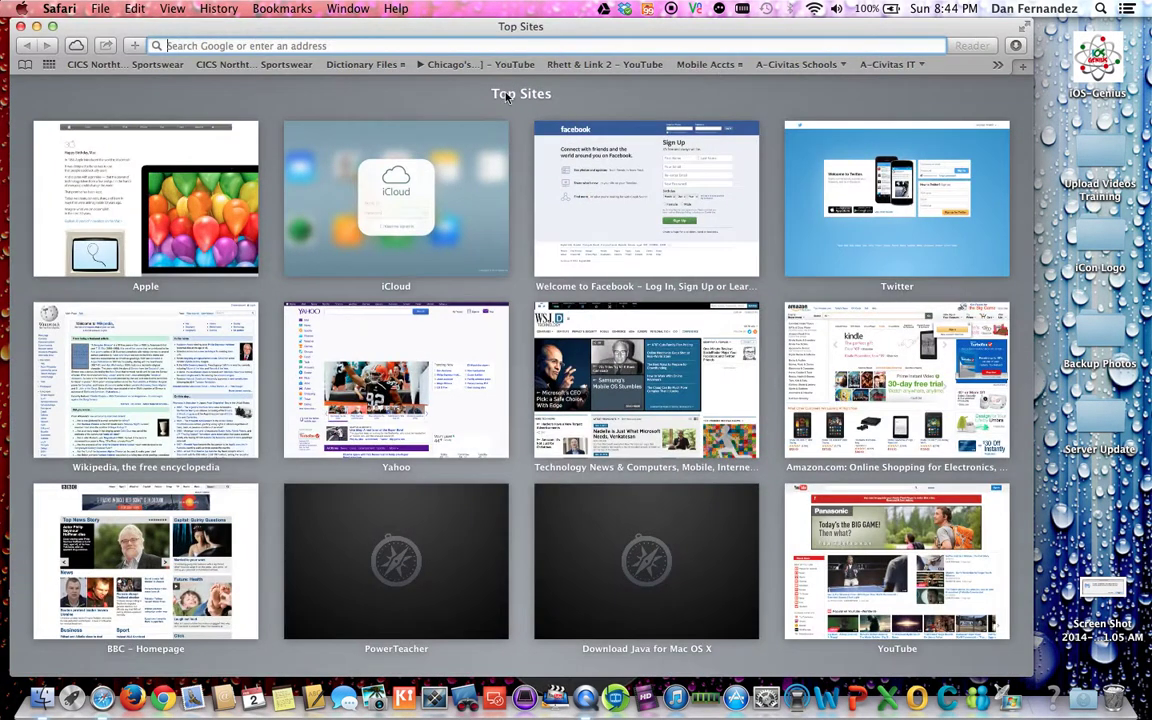
text(youtube)
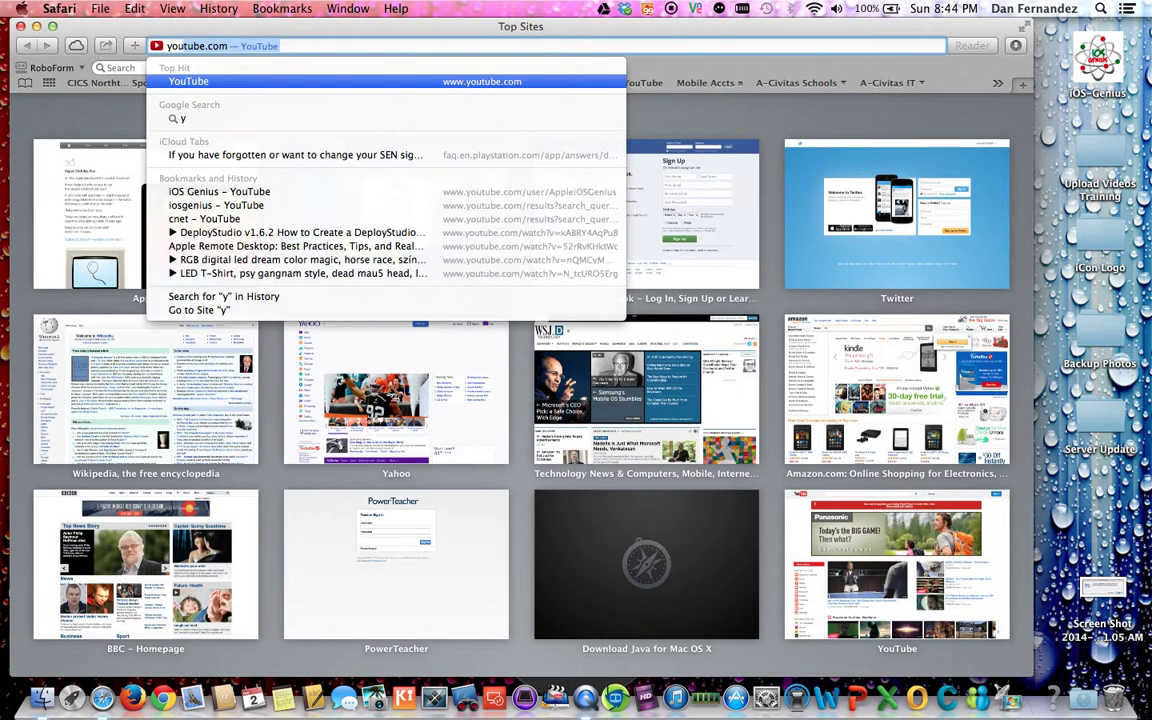
text(.co)
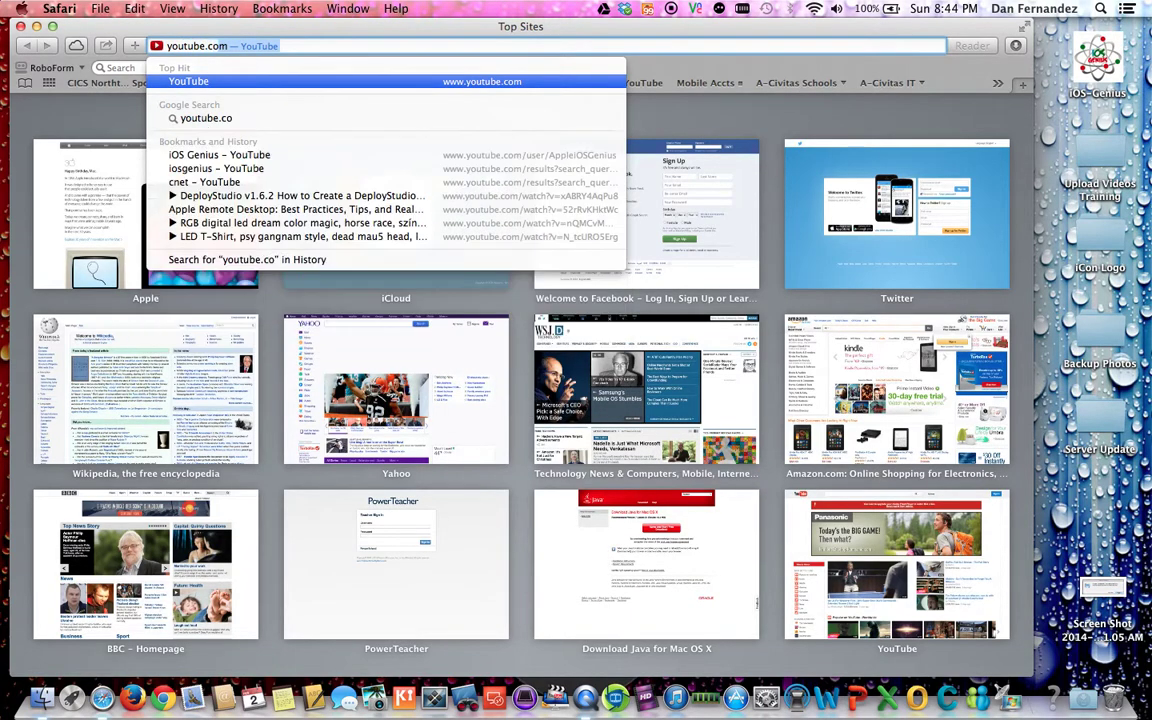
key(Return)
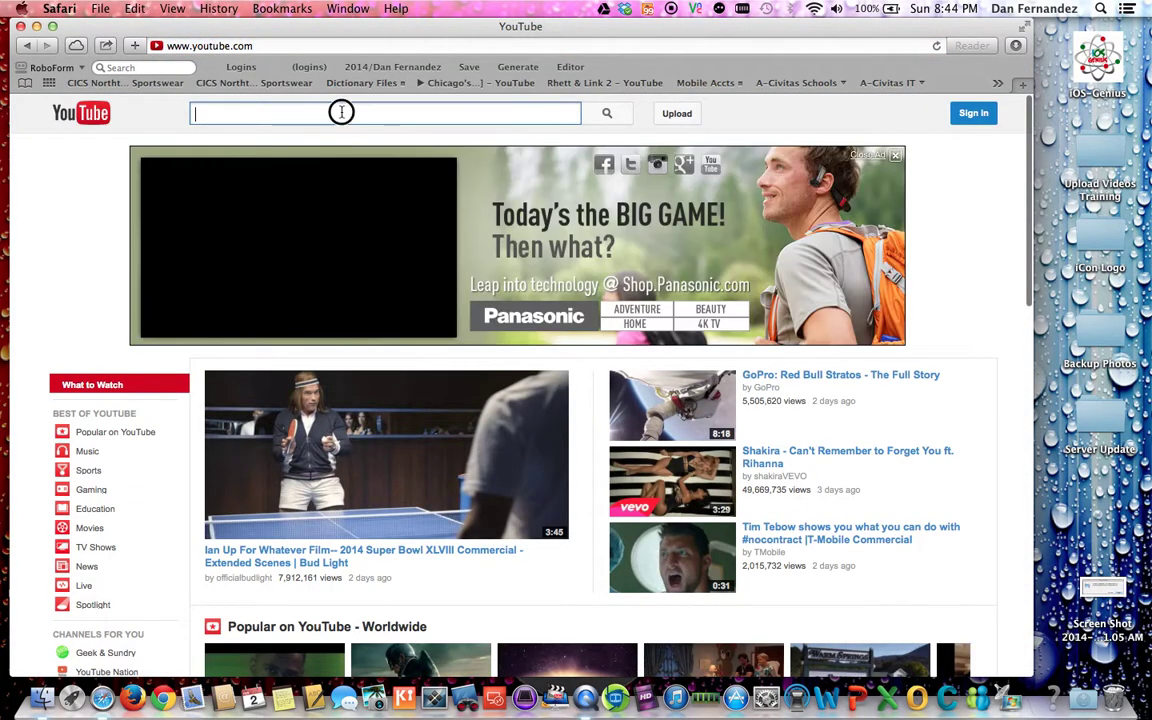
text(iosgenius)
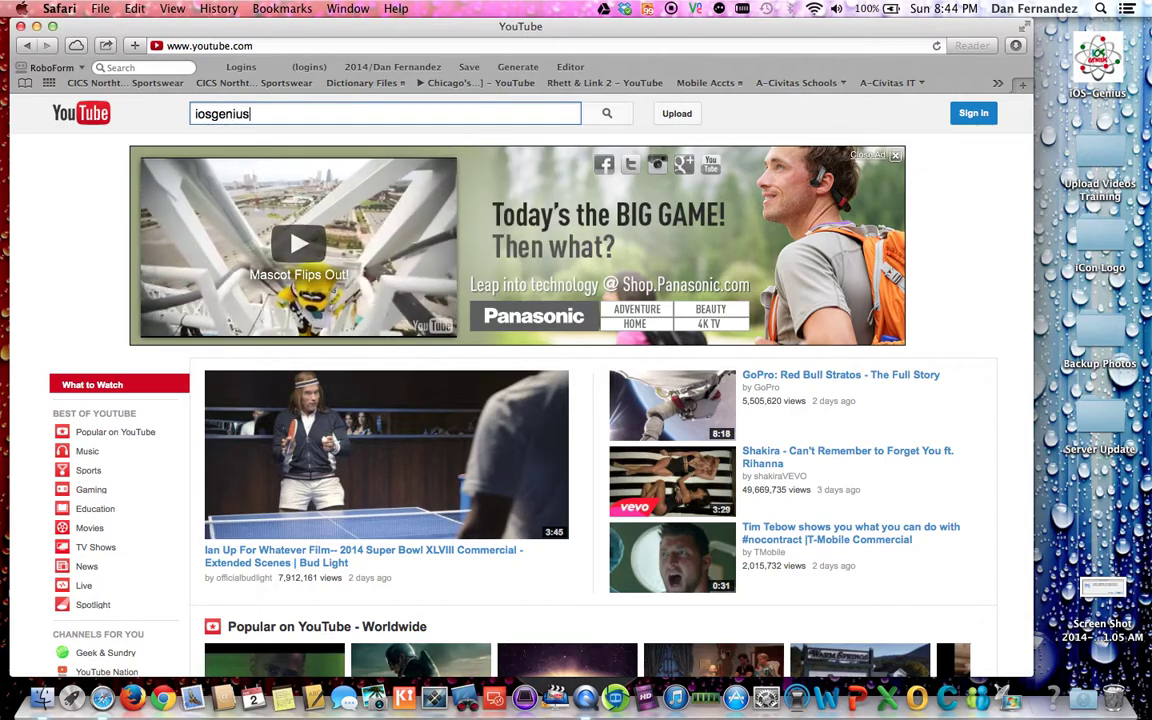
key(Return)
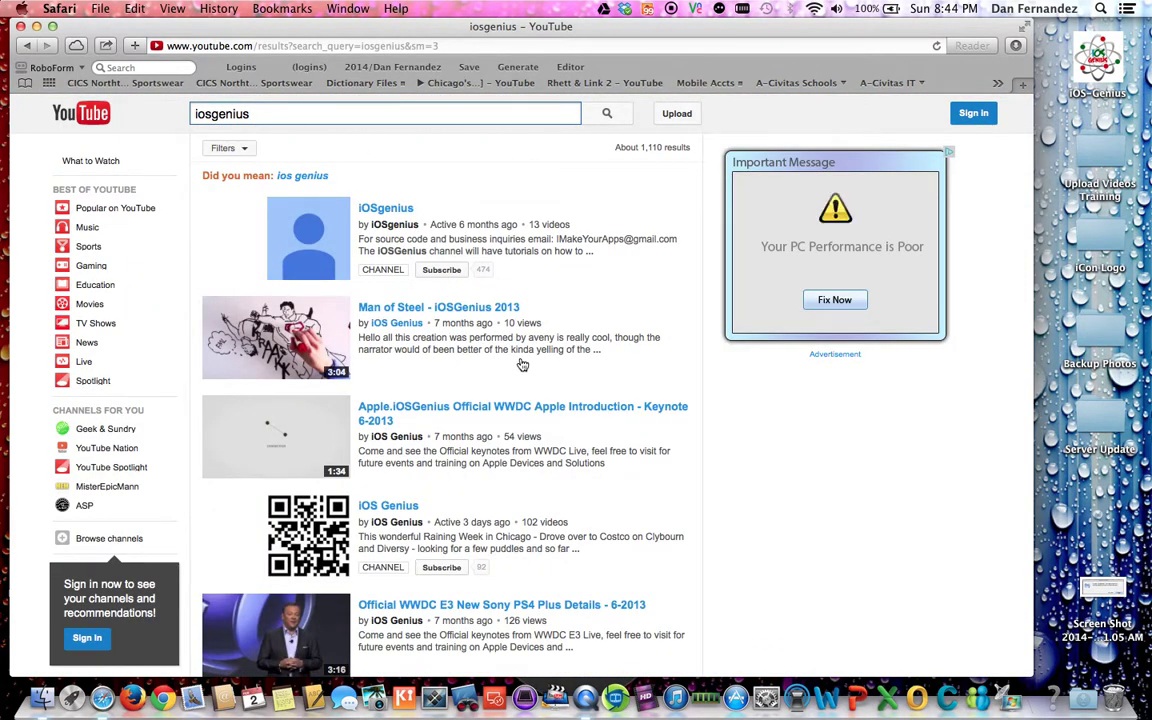
click(58, 9)
click(80, 213)
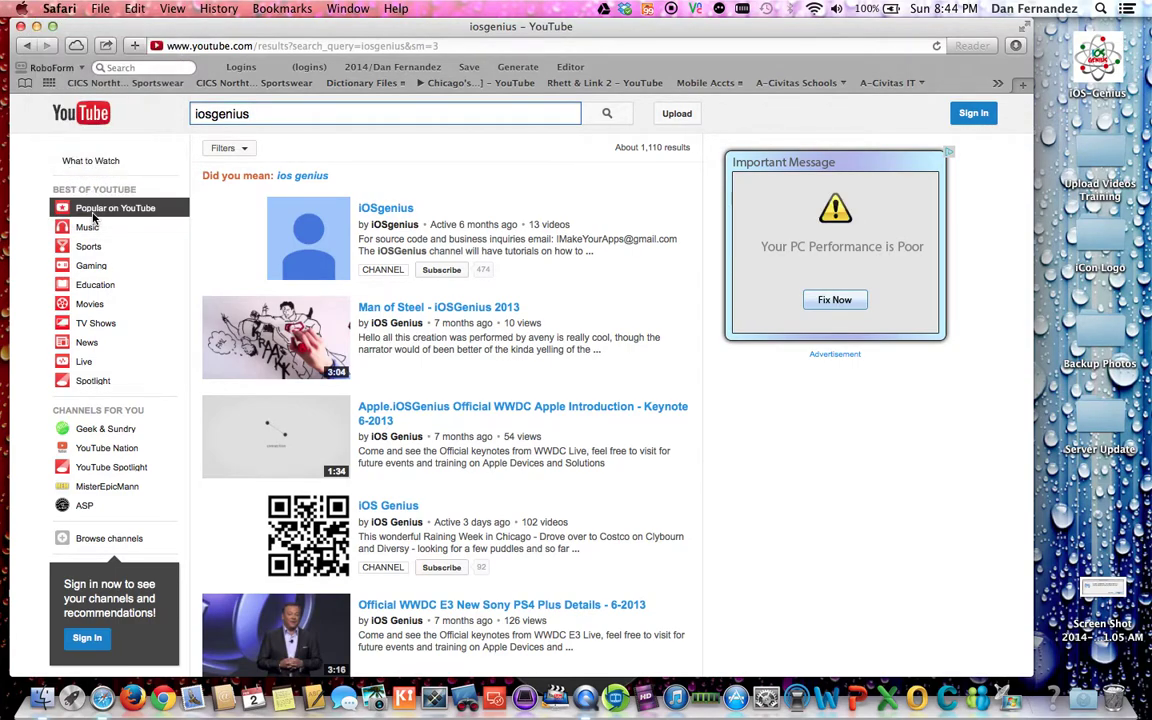